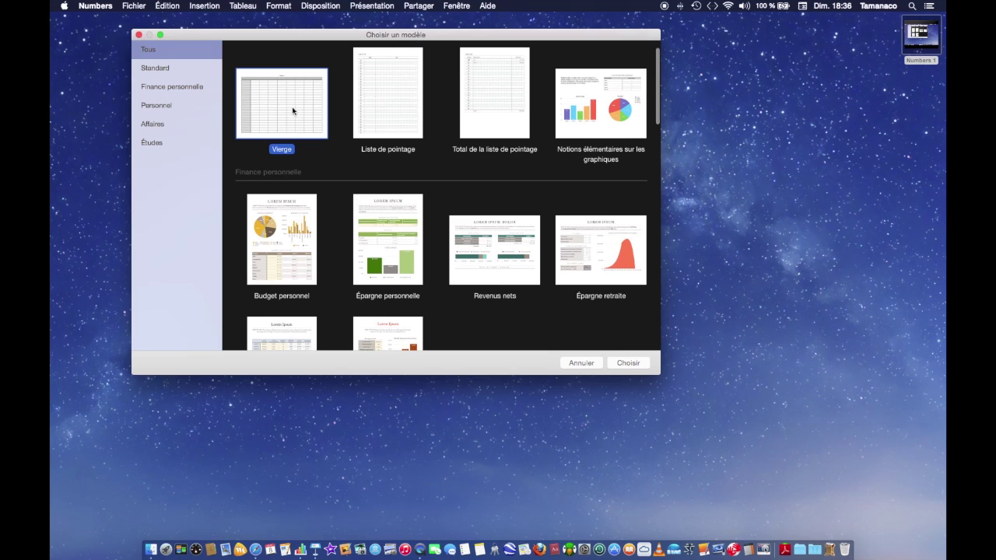
# - Create a spreadsheet from the blank (Vierge) template and shorten its table to 16 rows
pyautogui.doubleClick(294, 109)
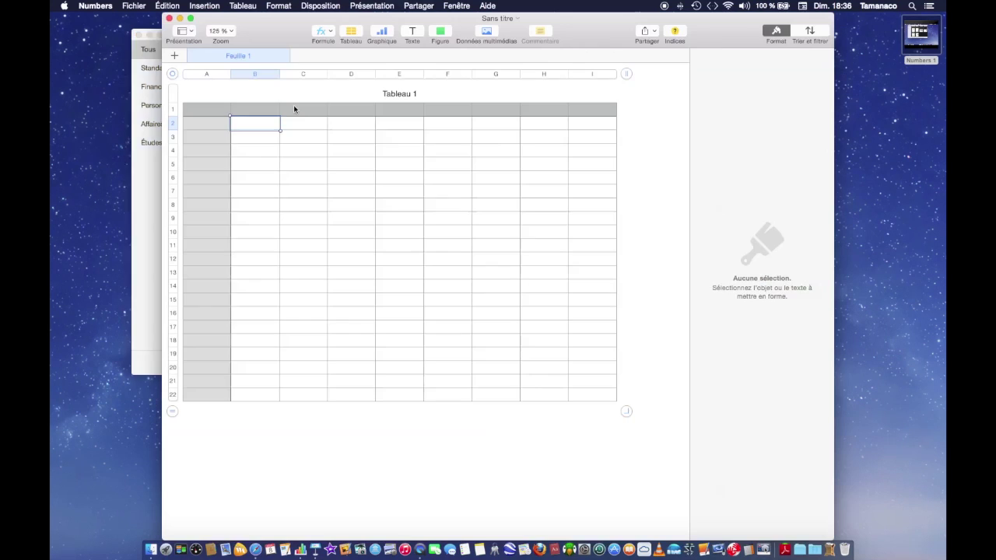
pyautogui.moveTo(303, 22); pyautogui.dragTo(254, 26)
pyautogui.moveTo(579, 77)
pyautogui.mouseDown()
pyautogui.moveTo(458, 88)
pyautogui.moveTo(593, 77)
pyautogui.mouseUp()
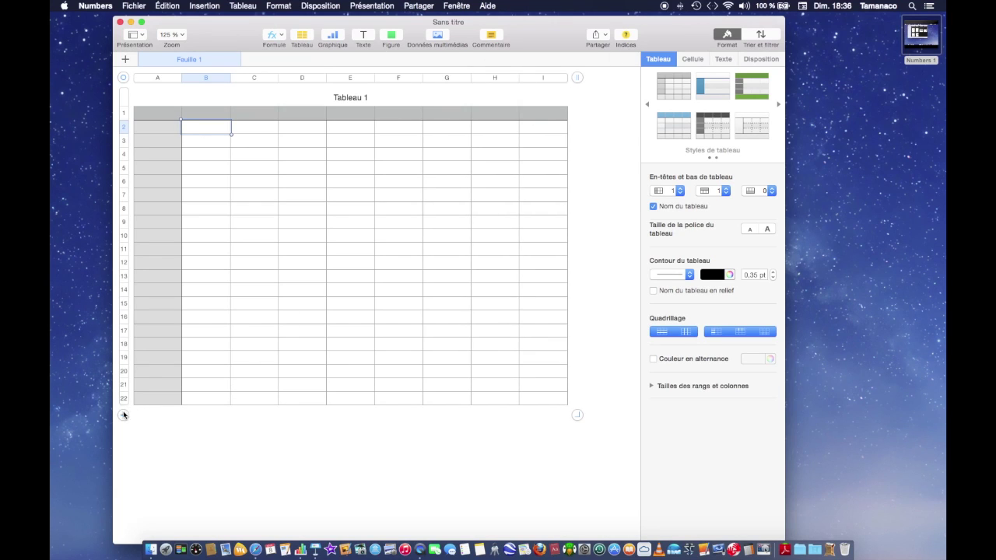
pyautogui.moveTo(122, 413); pyautogui.dragTo(125, 334)
pyautogui.moveTo(577, 79)
pyautogui.mouseDown()
pyautogui.moveTo(537, 83)
pyautogui.moveTo(585, 83)
pyautogui.mouseUp()
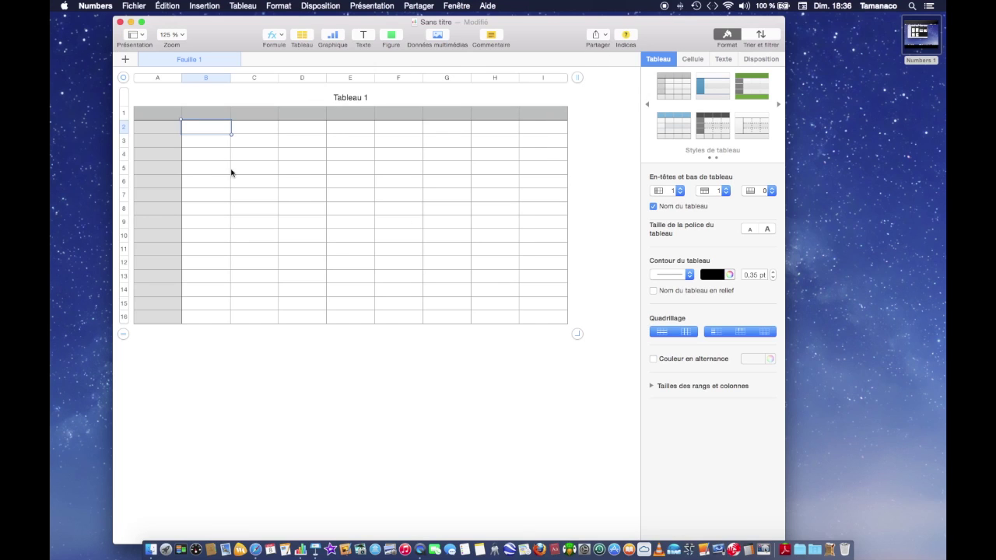
# - Apply the En-tête paragraph style to the table title and align it right
pyautogui.click(356, 98)
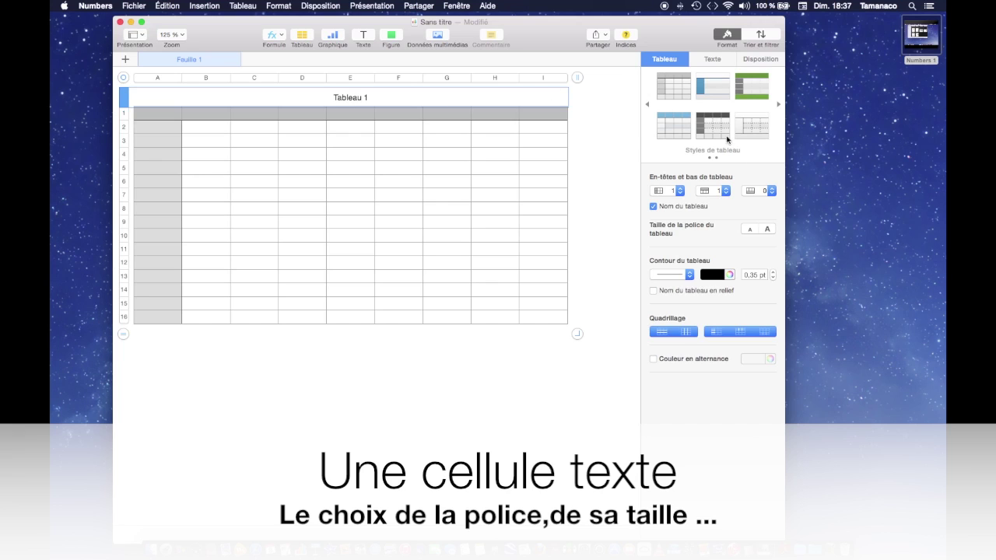
pyautogui.click(717, 59)
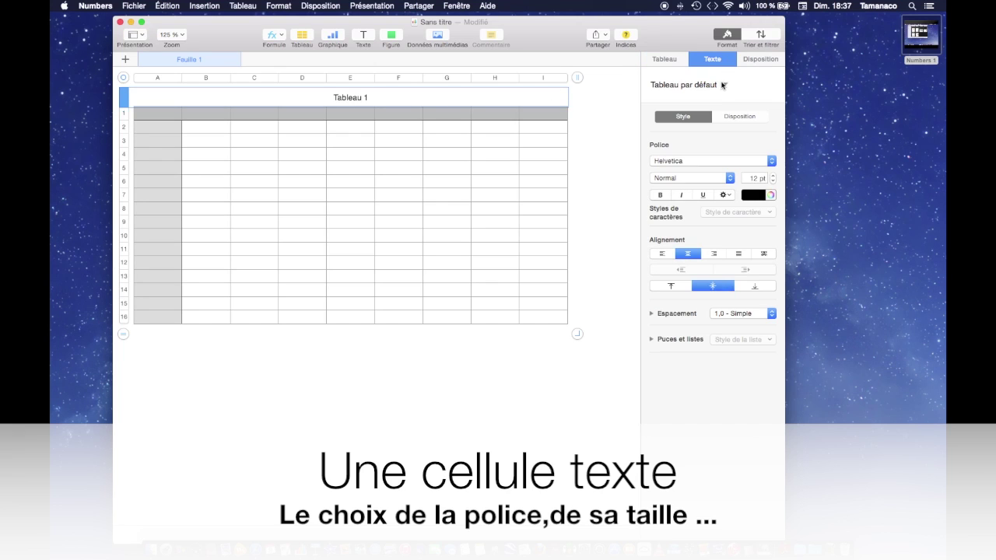
pyautogui.click(724, 85)
pyautogui.press('Escape')
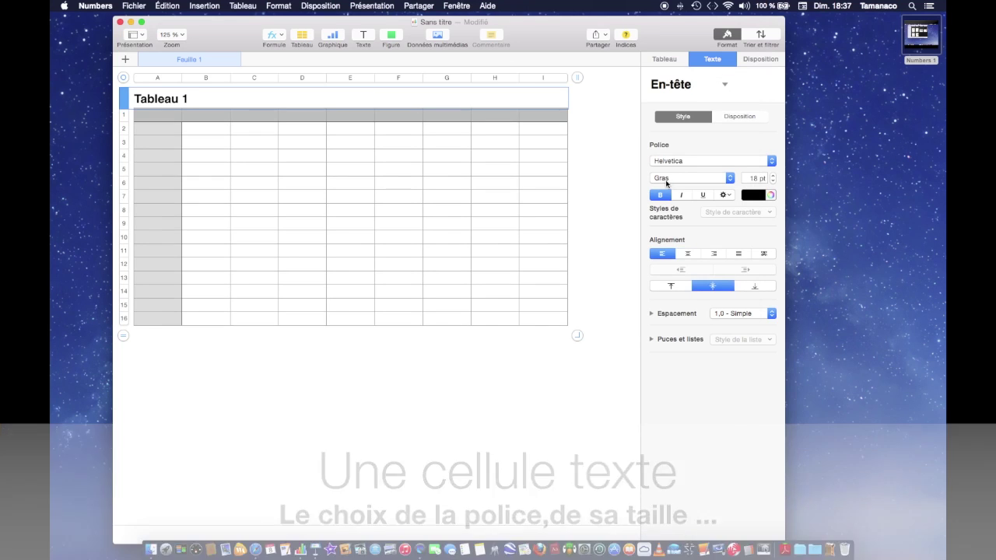
pyautogui.click(714, 255)
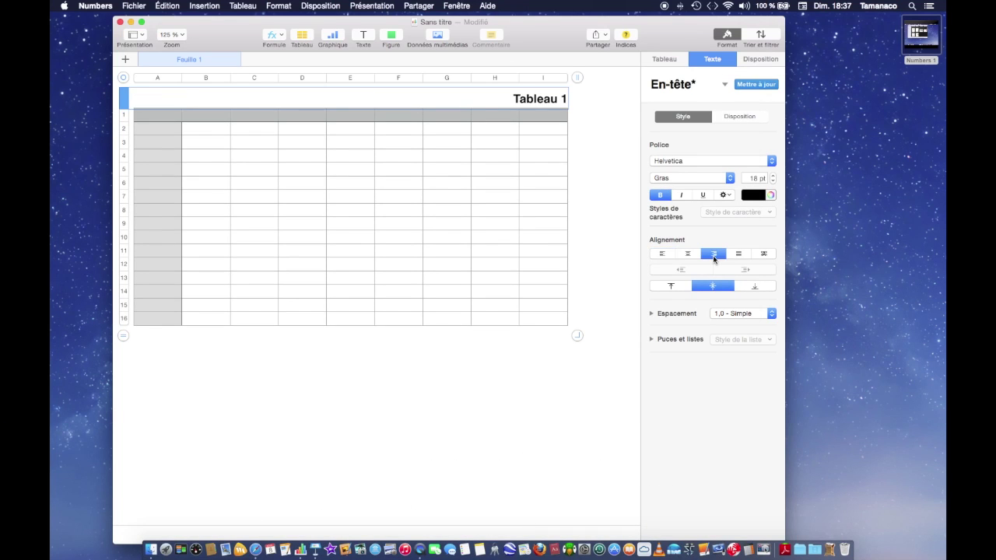
# - Try several preset table styles and apply the one with a black header row and grey header column
pyautogui.click(677, 61)
pyautogui.click(678, 131)
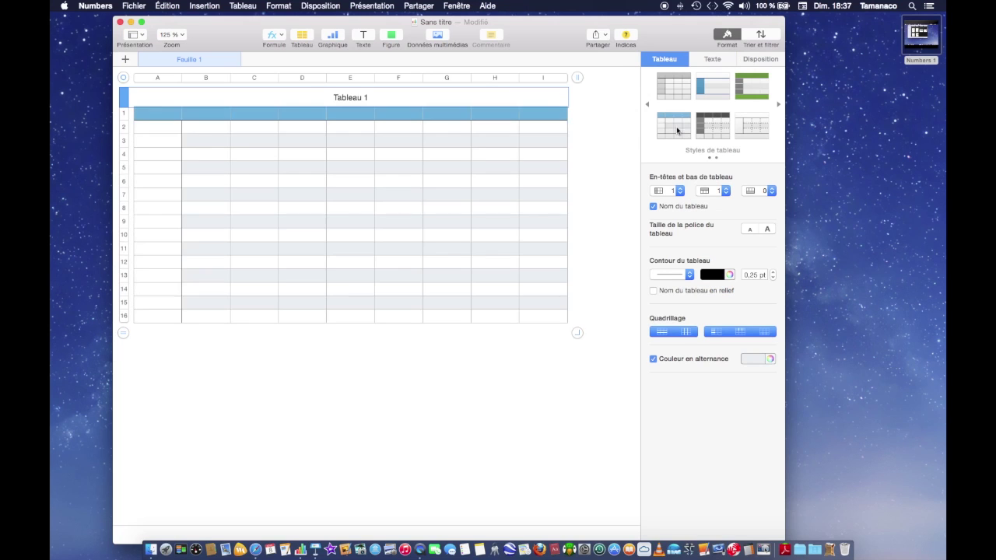
pyautogui.click(675, 95)
pyautogui.click(728, 90)
pyautogui.click(737, 92)
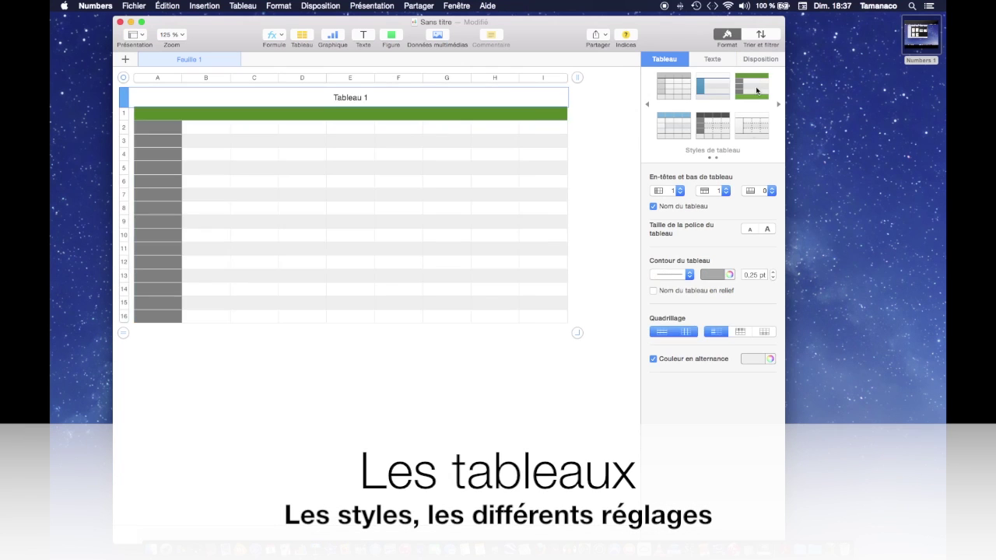
pyautogui.click(751, 133)
pyautogui.click(716, 132)
pyautogui.click(678, 137)
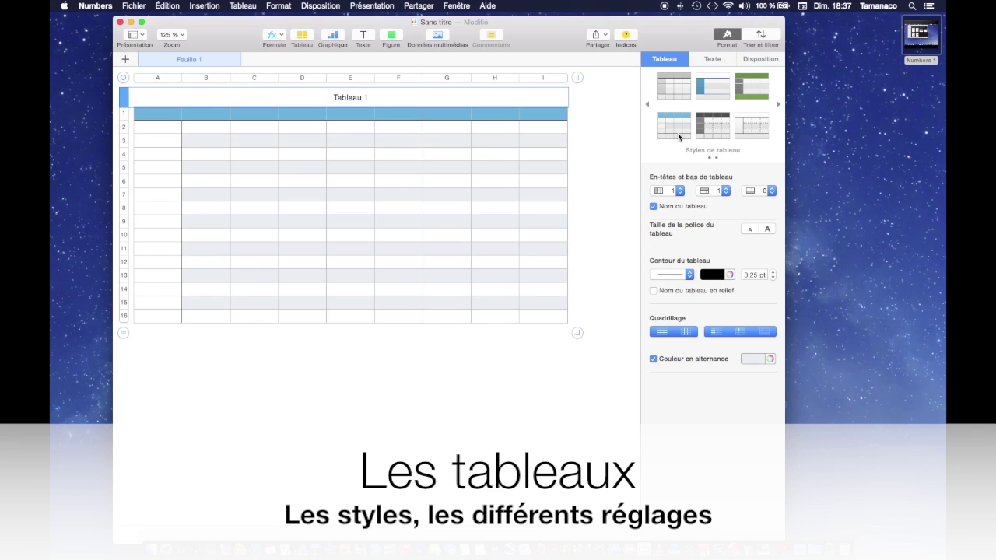
pyautogui.click(716, 130)
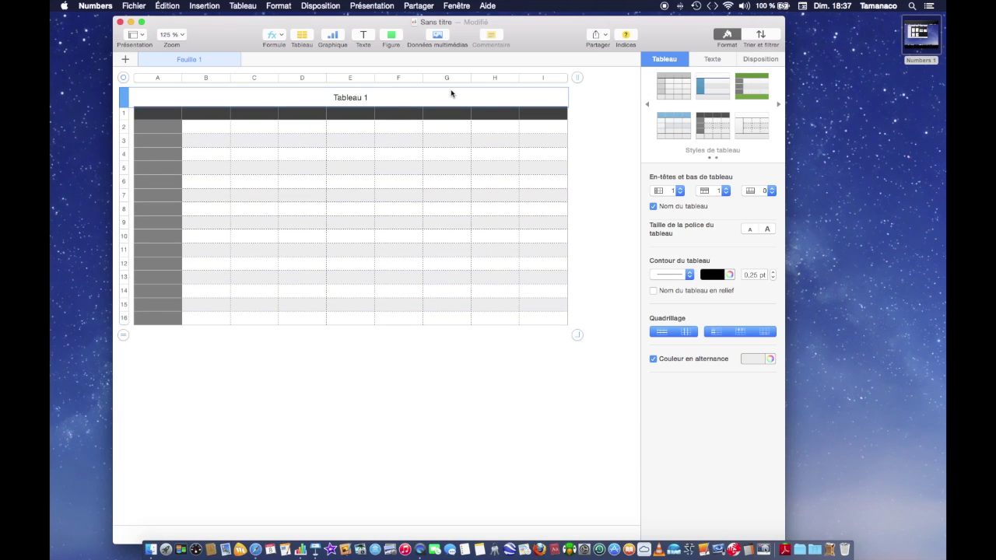
# - Replace the table title with "Budget mensuel"
pyautogui.click(346, 99)
pyautogui.moveTo(369, 98); pyautogui.dragTo(325, 93)
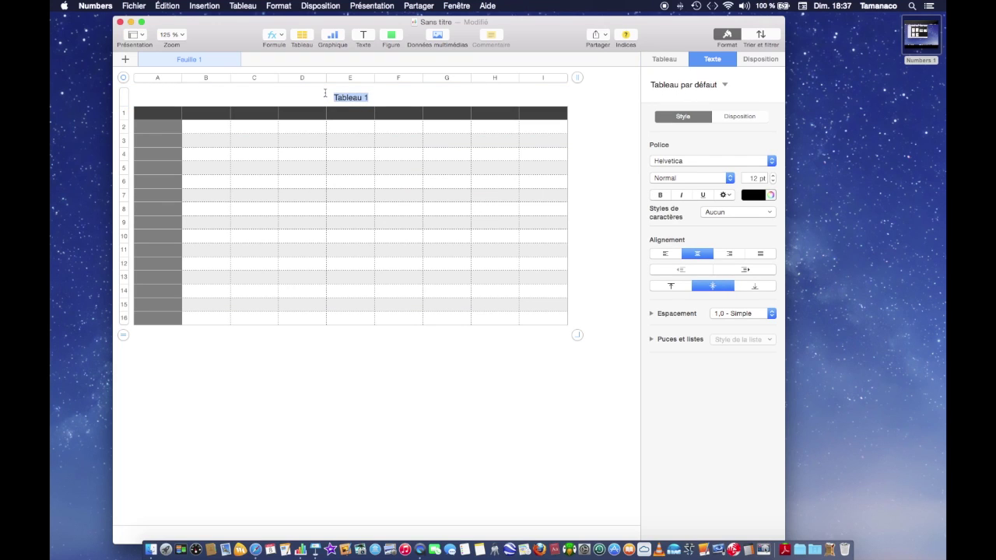
pyautogui.write('Bud')
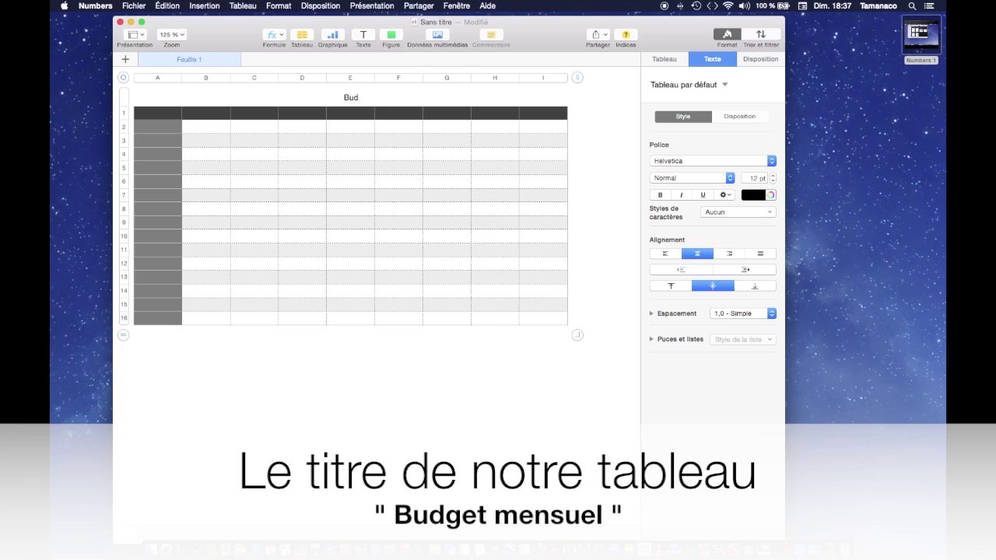
pyautogui.write('get mensuel')
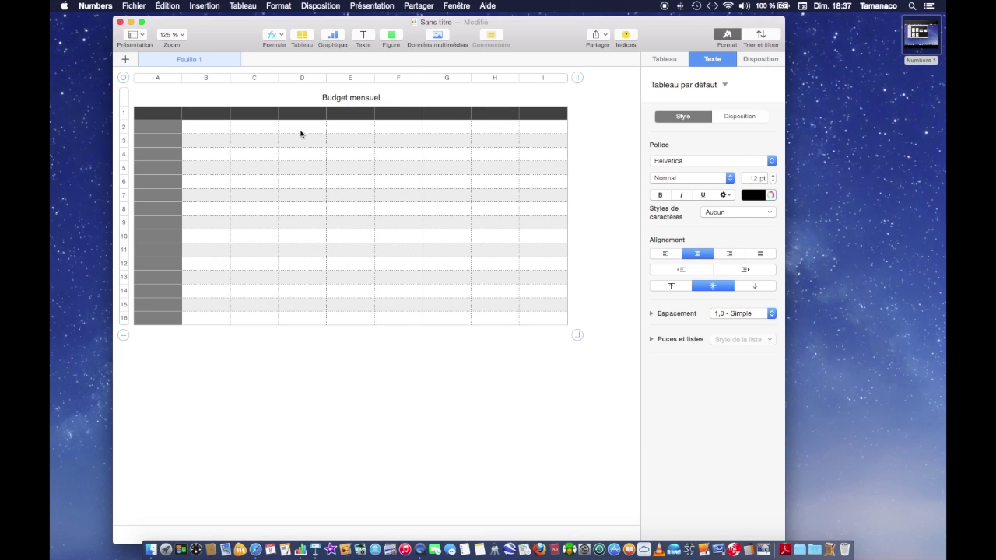
# - Enter the row labels Alimentaire, Mini banque, voiture and Maison in cells A2 to A5
pyautogui.click(153, 127)
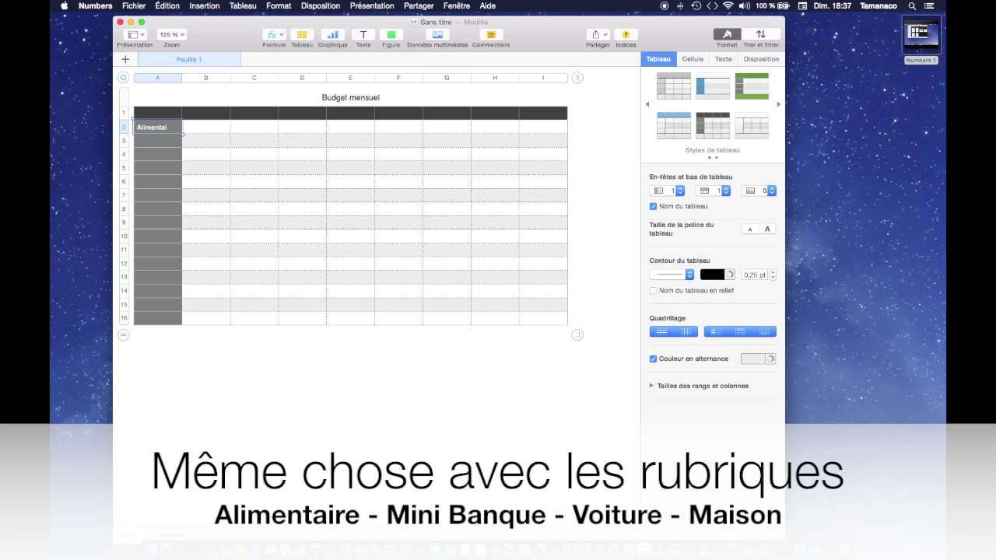
pyautogui.click(161, 143)
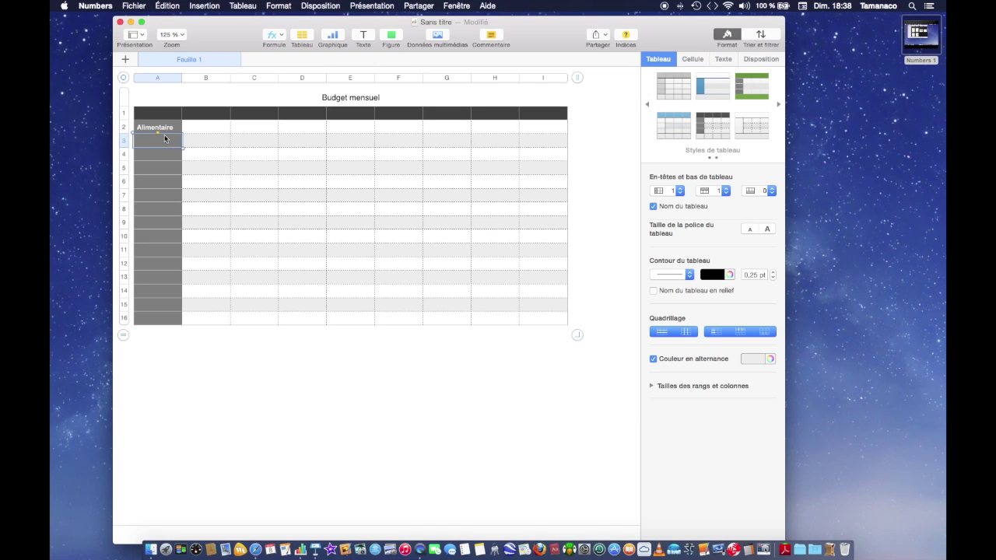
pyautogui.write('Mini banque')
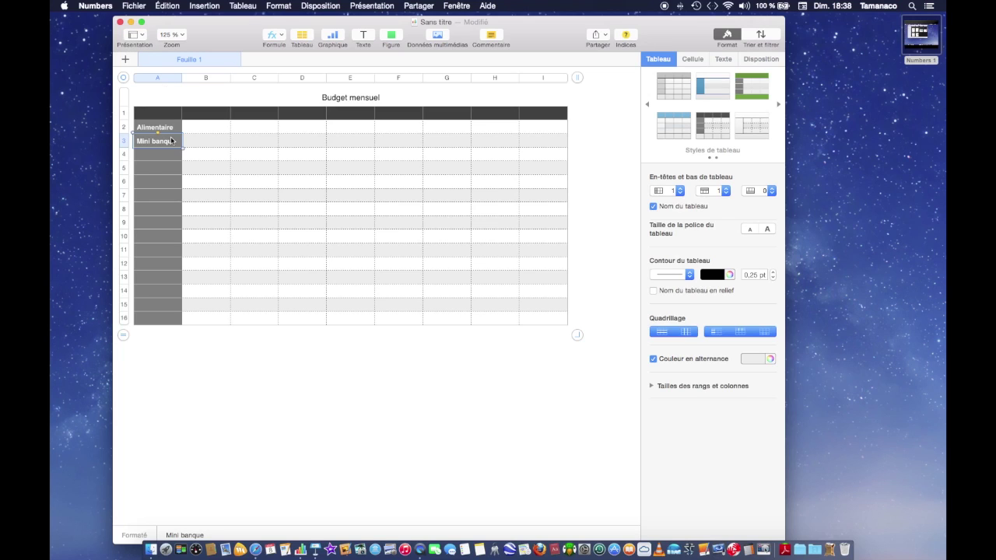
pyautogui.click(166, 160)
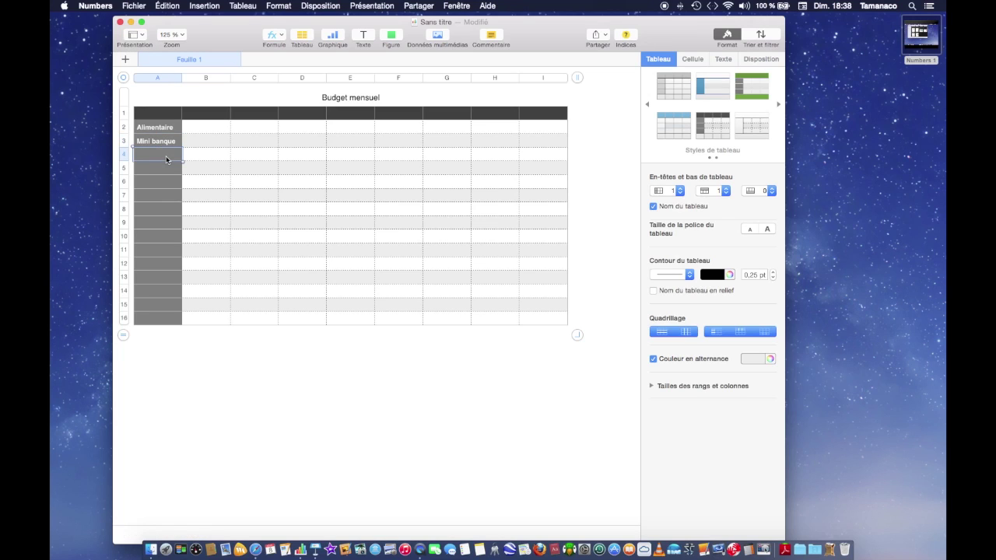
pyautogui.write('voiture')
pyautogui.click(166, 169)
pyautogui.write('Maison')
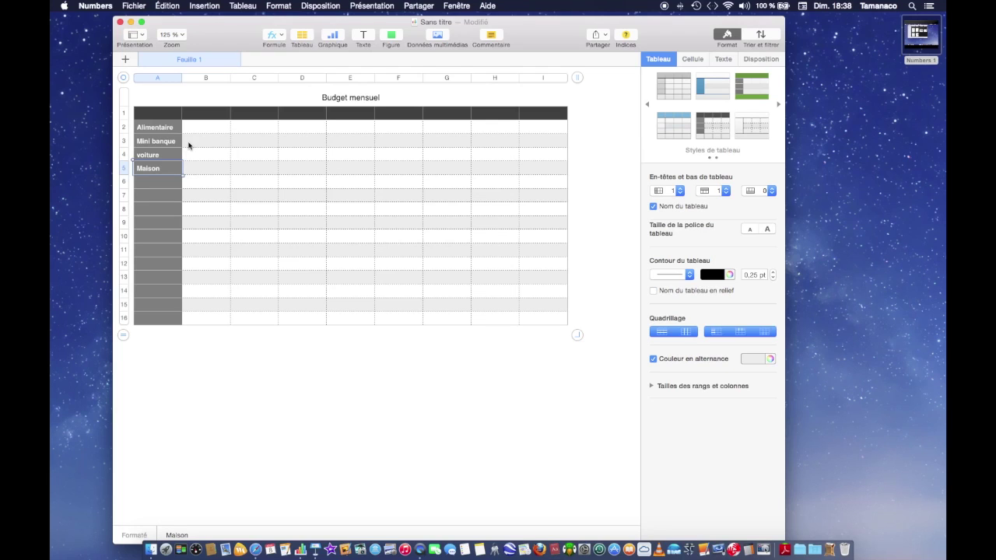
# - Centre the text horizontally in all of column A
pyautogui.click(155, 78)
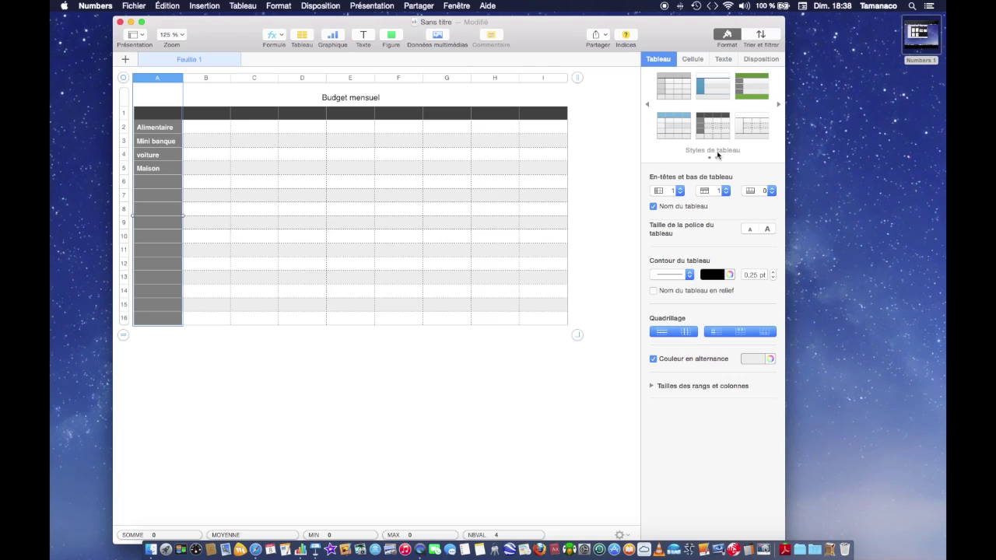
pyautogui.click(724, 60)
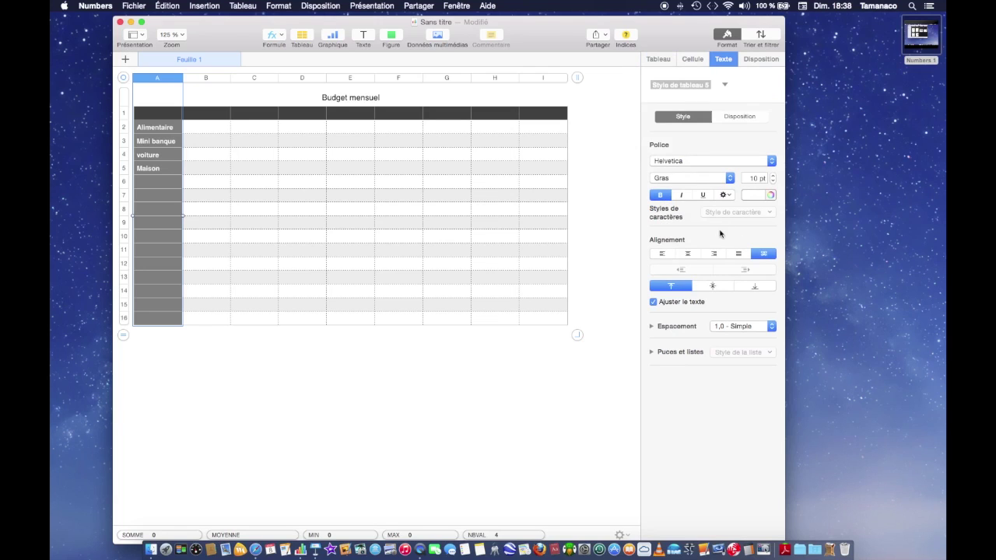
pyautogui.click(688, 256)
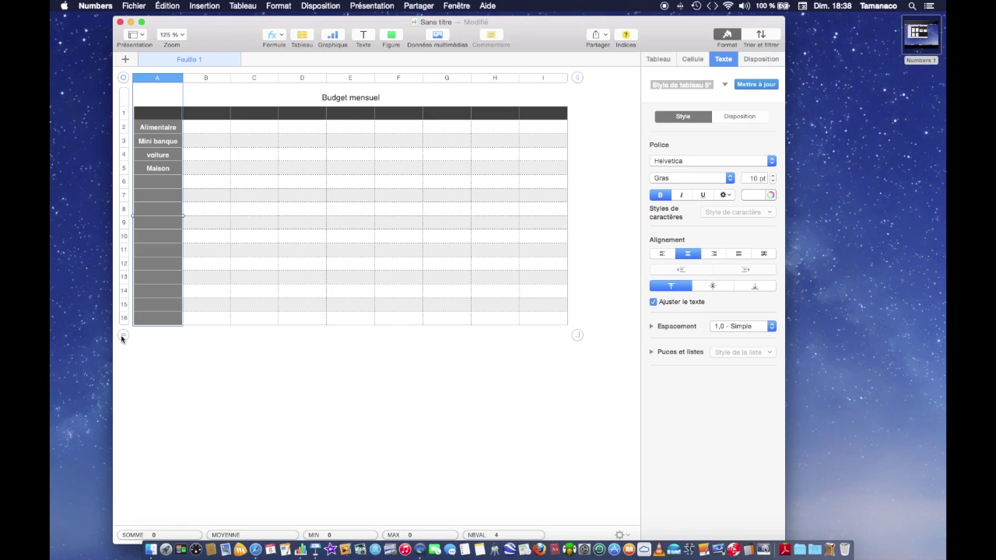
# - Shorten the table to six rows and enter a right-aligned "Total" label in cell A6
pyautogui.moveTo(123, 336); pyautogui.dragTo(139, 209)
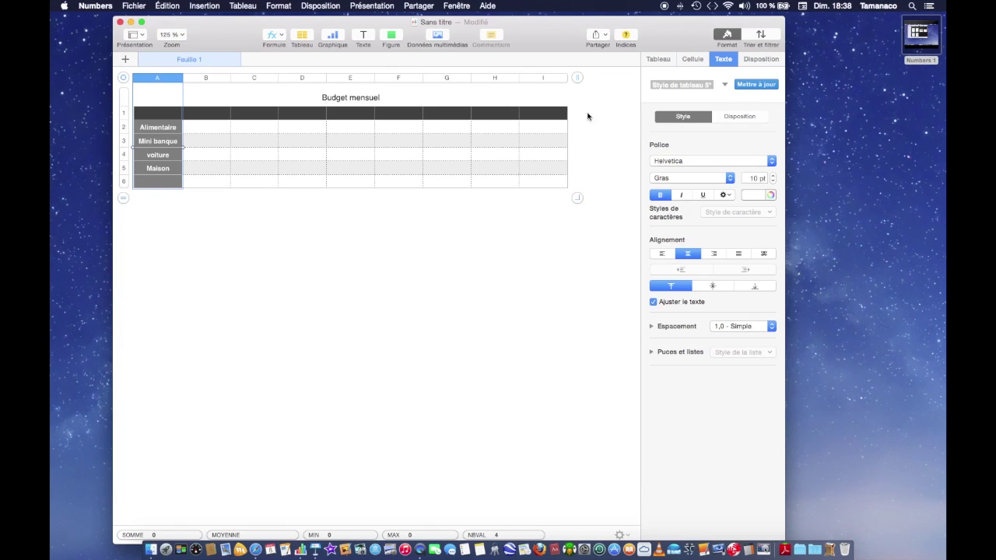
pyautogui.click(157, 182)
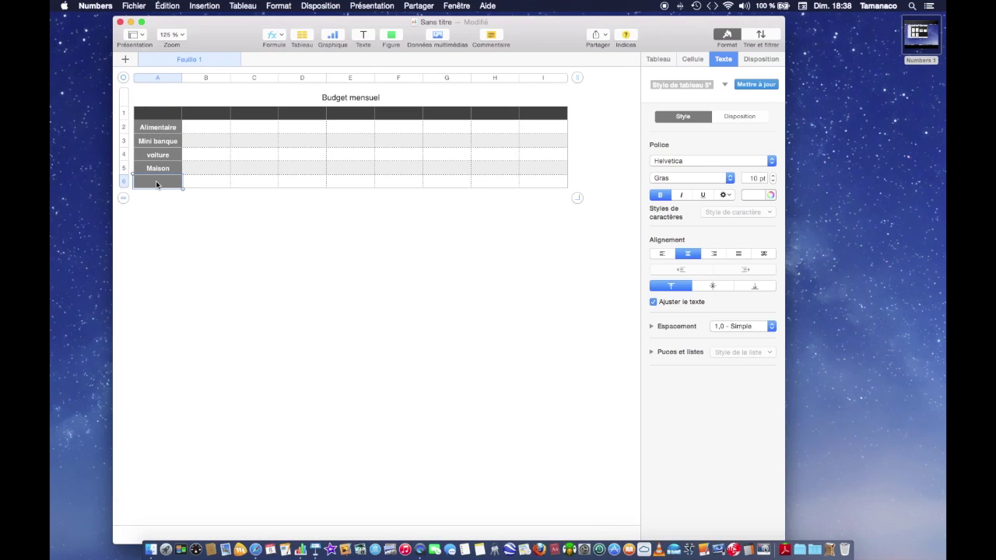
pyautogui.write('Total')
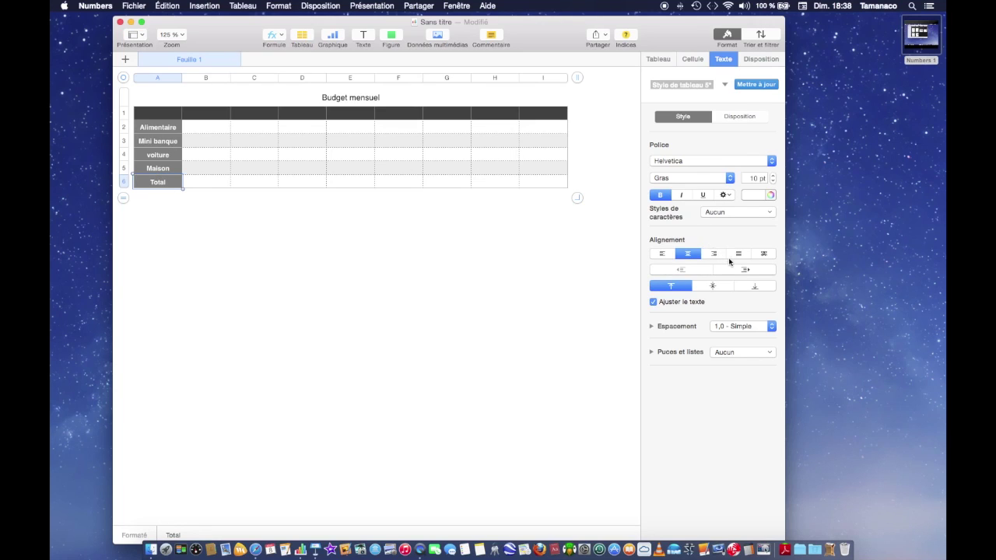
pyautogui.click(718, 256)
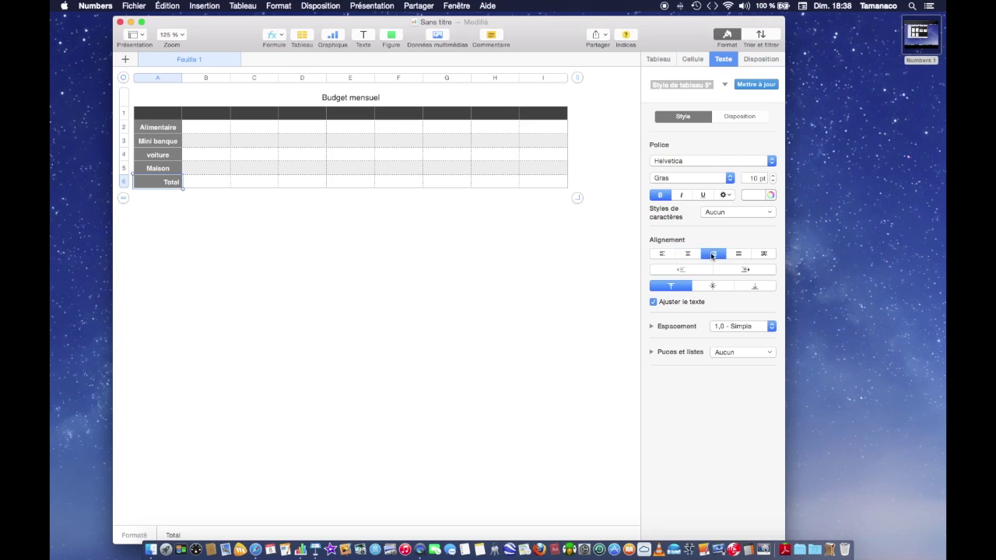
# - Enter the headings Budget, Dépenses and Balance in B1 to D1 and remove the empty columns beyond D
pyautogui.click(191, 114)
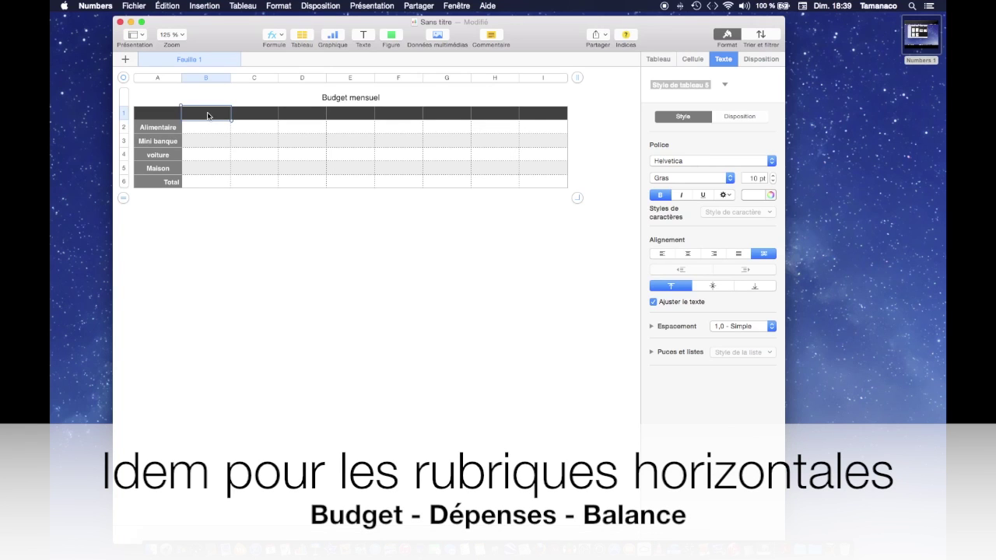
pyautogui.write('Budget')
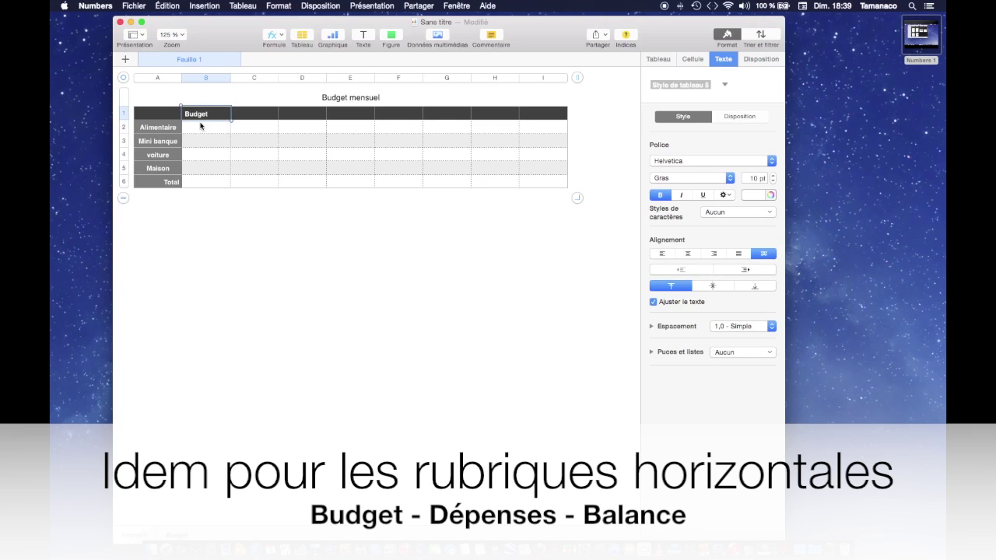
pyautogui.click(261, 114)
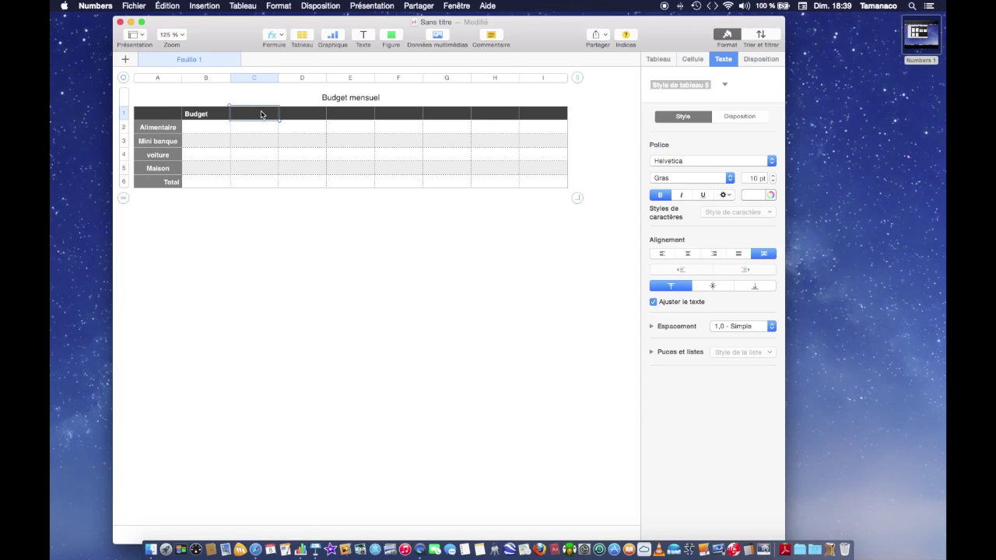
pyautogui.write('Dépenses')
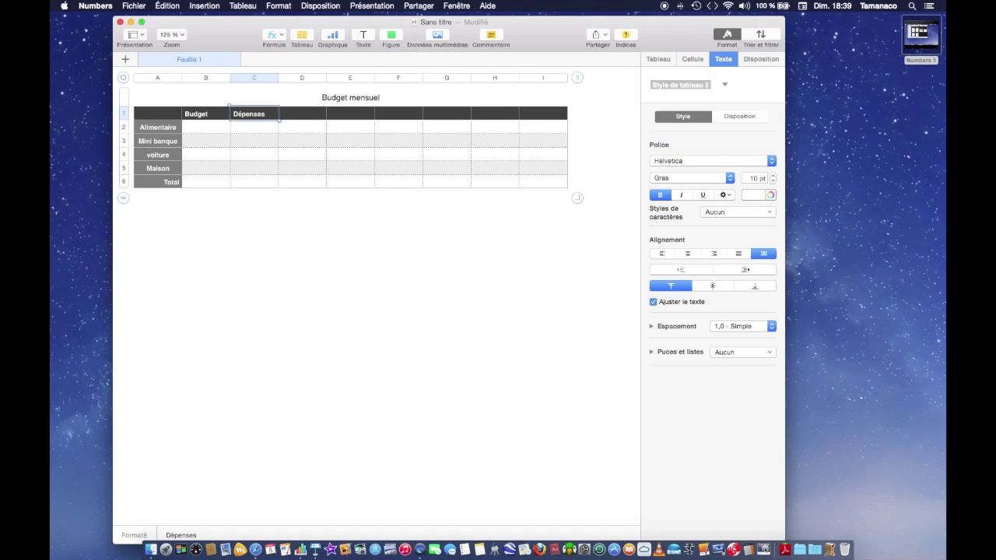
pyautogui.click(296, 117)
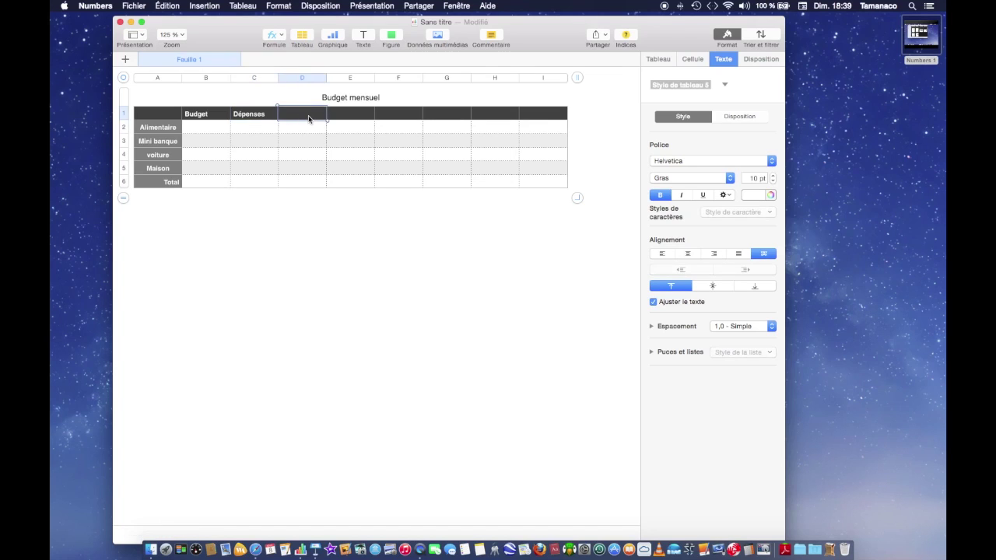
pyautogui.write('Balance')
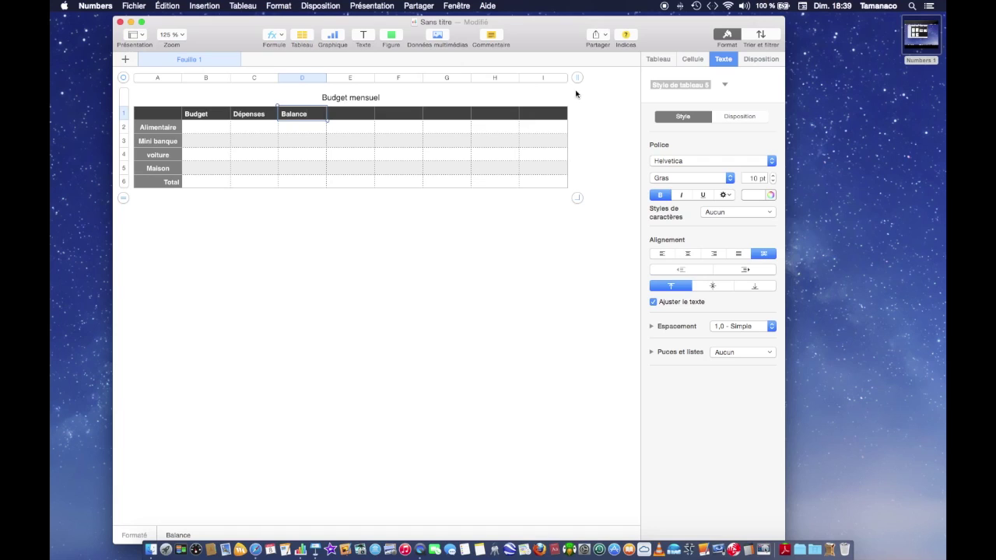
pyautogui.moveTo(576, 79); pyautogui.dragTo(361, 110)
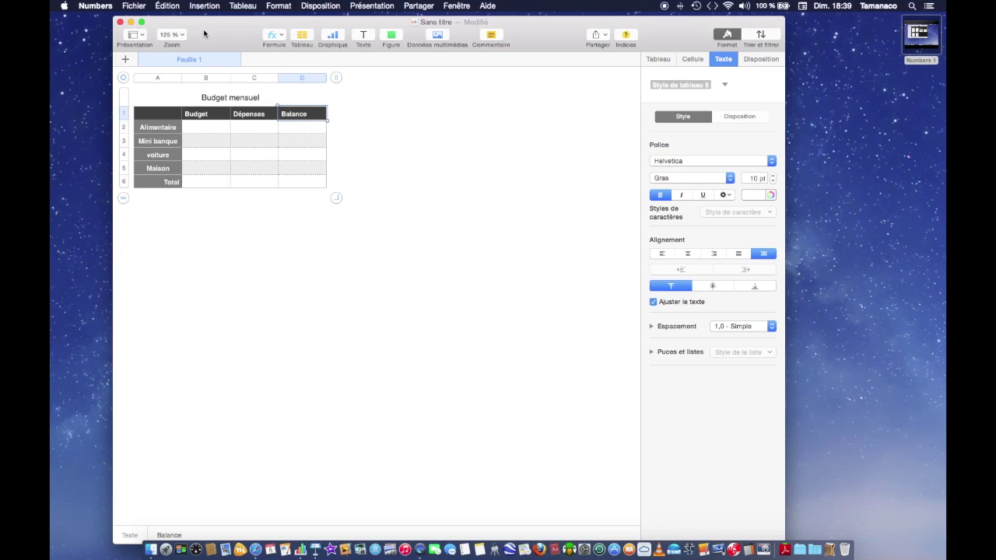
# - Add a second sheet to the document and return to Feuille 1
pyautogui.click(125, 60)
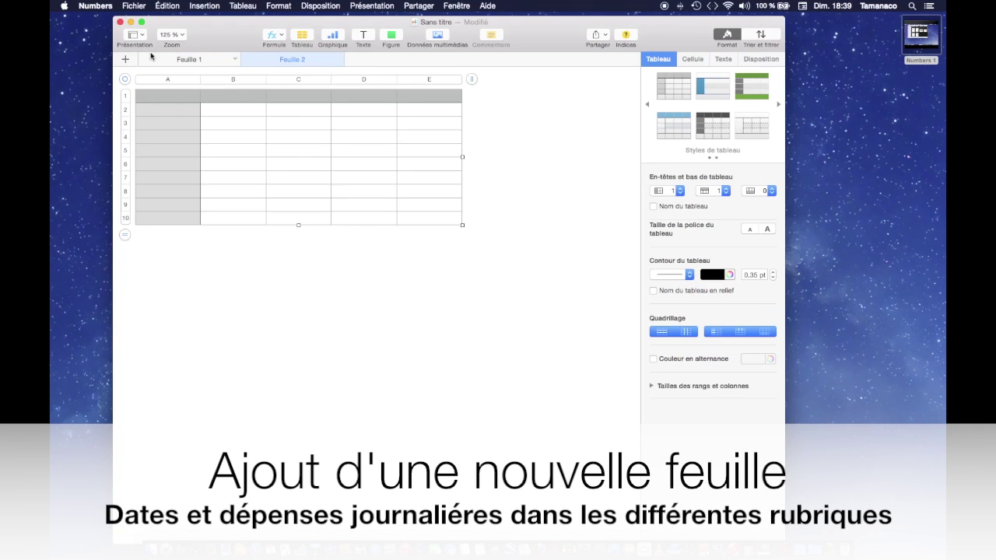
pyautogui.click(195, 62)
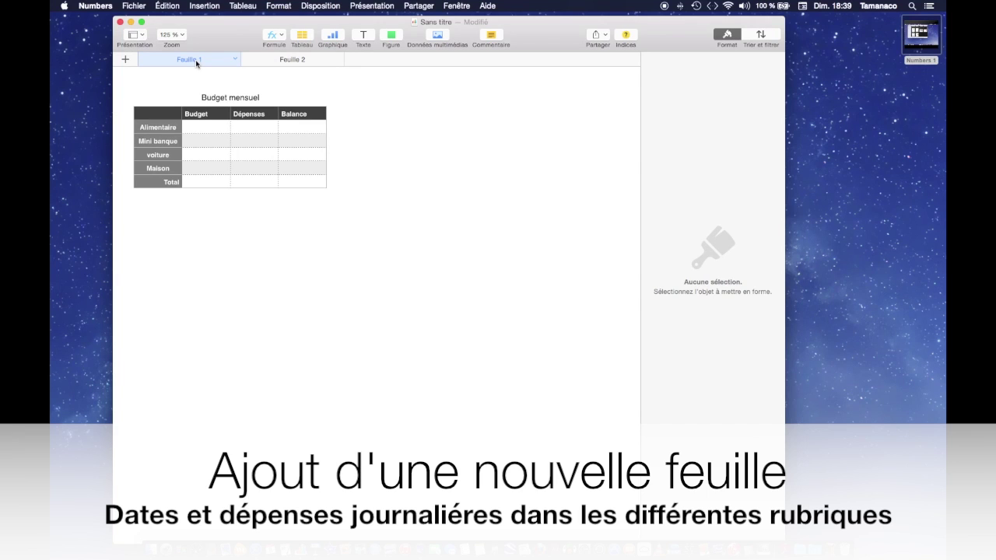
# - On Feuille 2, enter the headings Alimentaire in B1 and Mini Banque in C1, matching the categories on Feuille 1
pyautogui.click(301, 61)
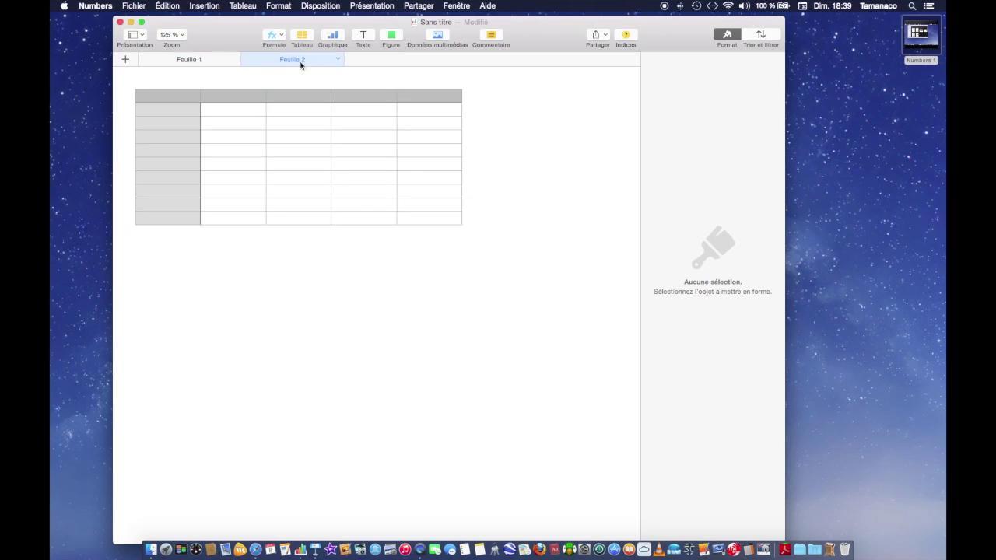
pyautogui.click(230, 96)
pyautogui.write('Alimentaire')
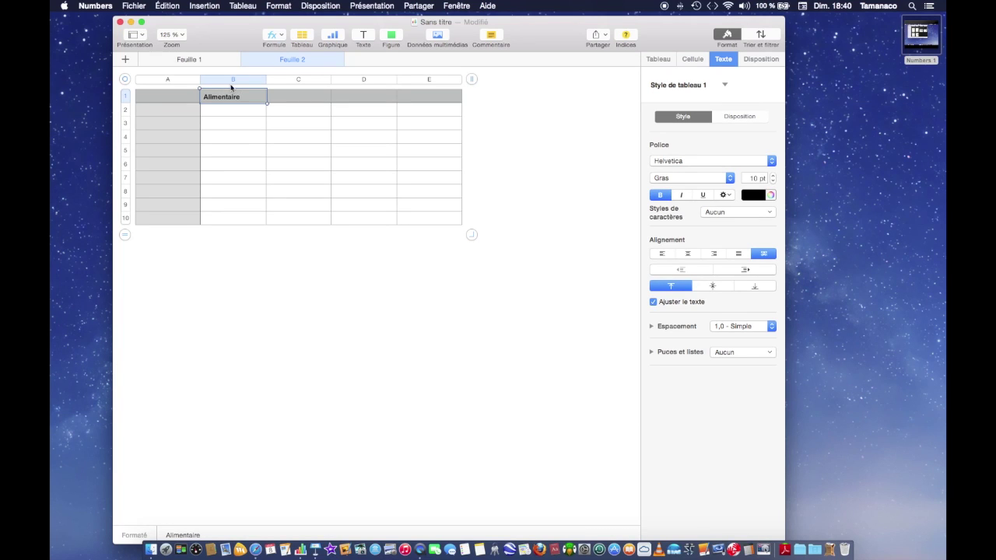
pyautogui.click(197, 63)
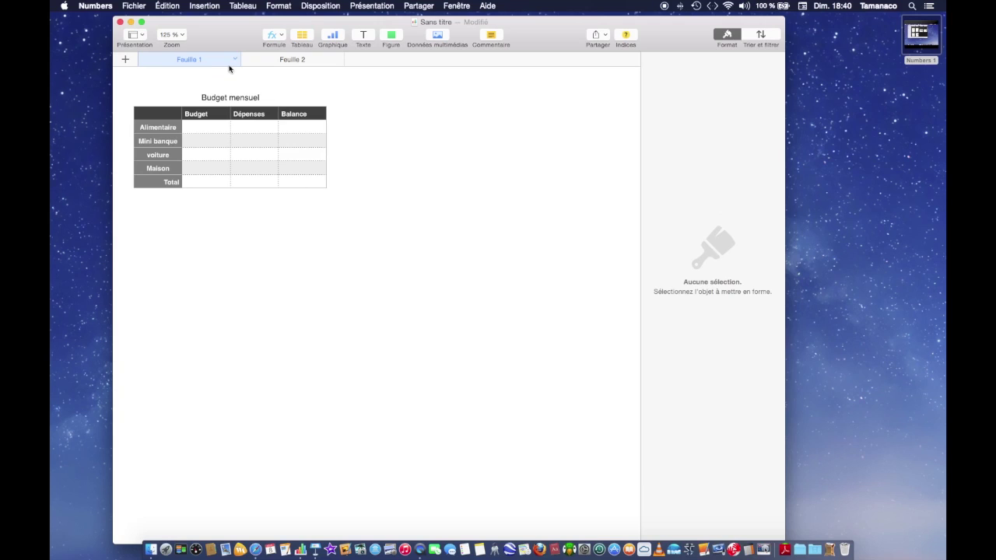
pyautogui.click(268, 62)
pyautogui.click(300, 96)
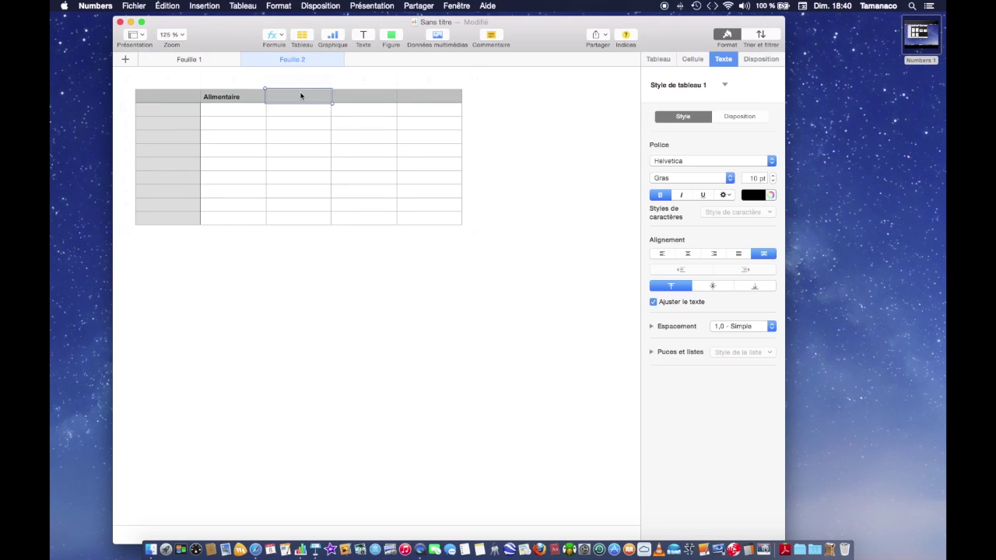
pyautogui.write('Mi')
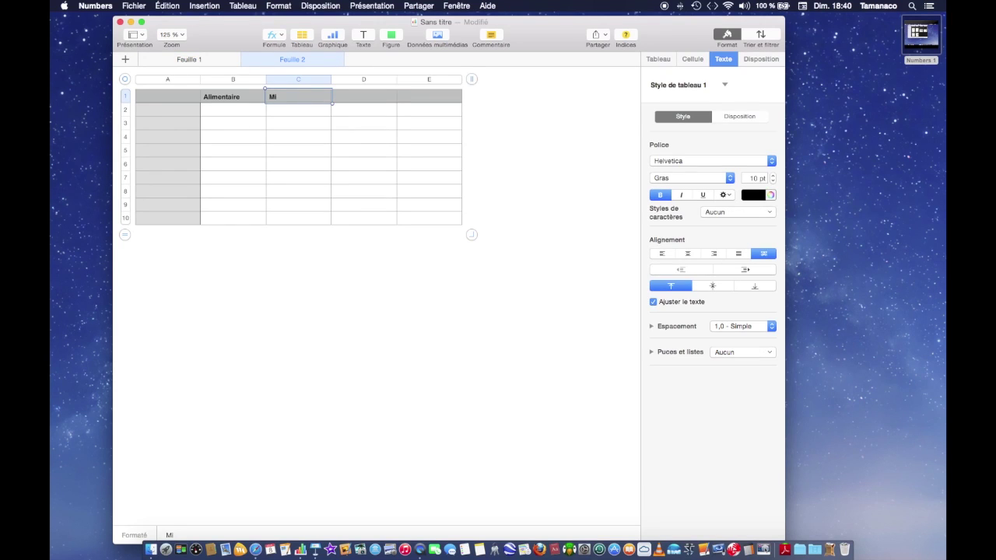
pyautogui.write('ni Banque')
# - Complete the header row of Feuille 2 with Voiture in D1, Maison in E1 and Date in A1
pyautogui.click(211, 59)
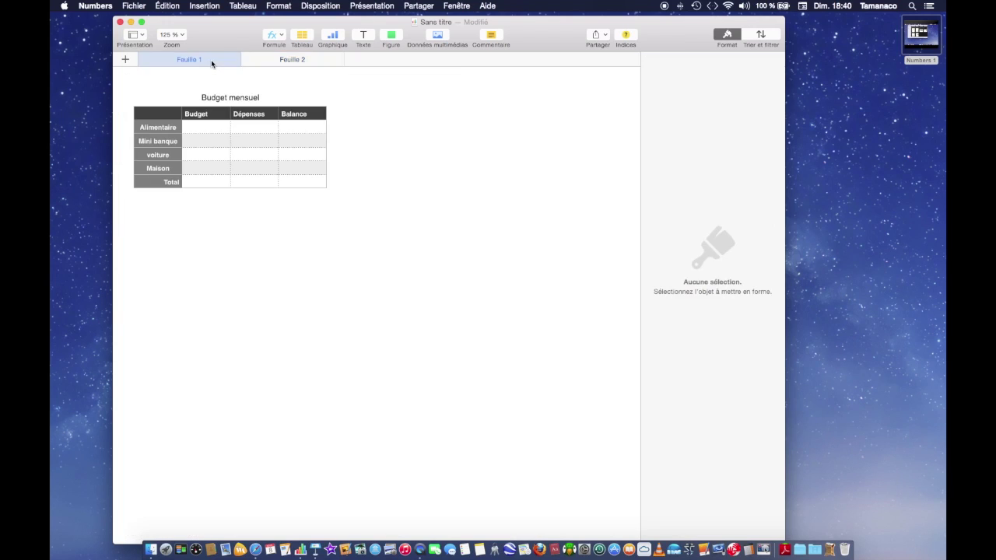
pyautogui.click(309, 61)
pyautogui.click(389, 96)
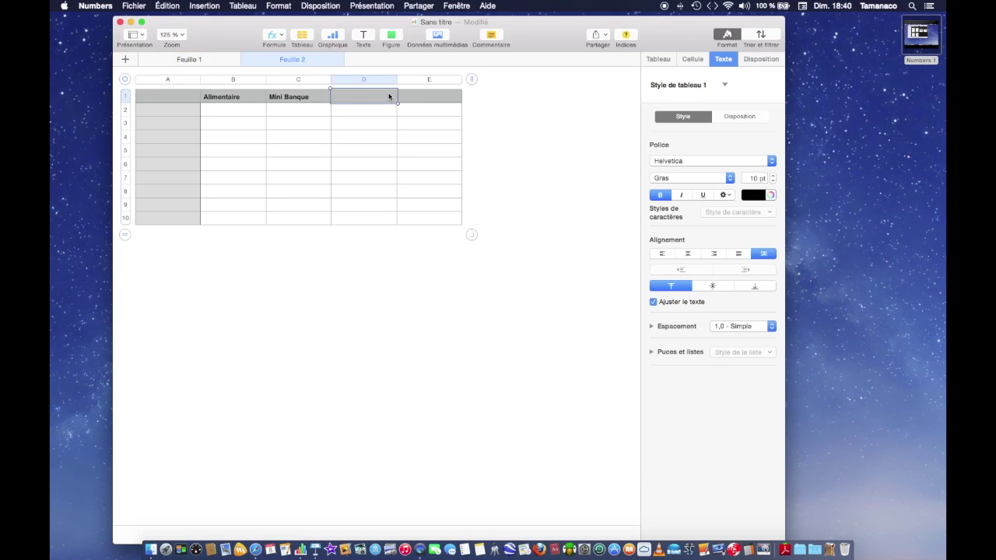
pyautogui.write('Voiture')
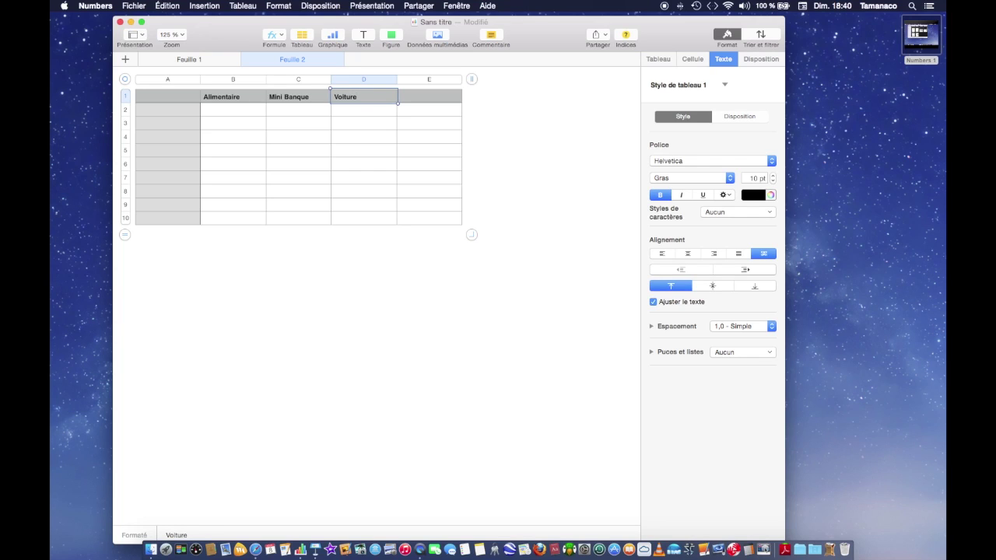
pyautogui.click(425, 98)
pyautogui.write('Maison')
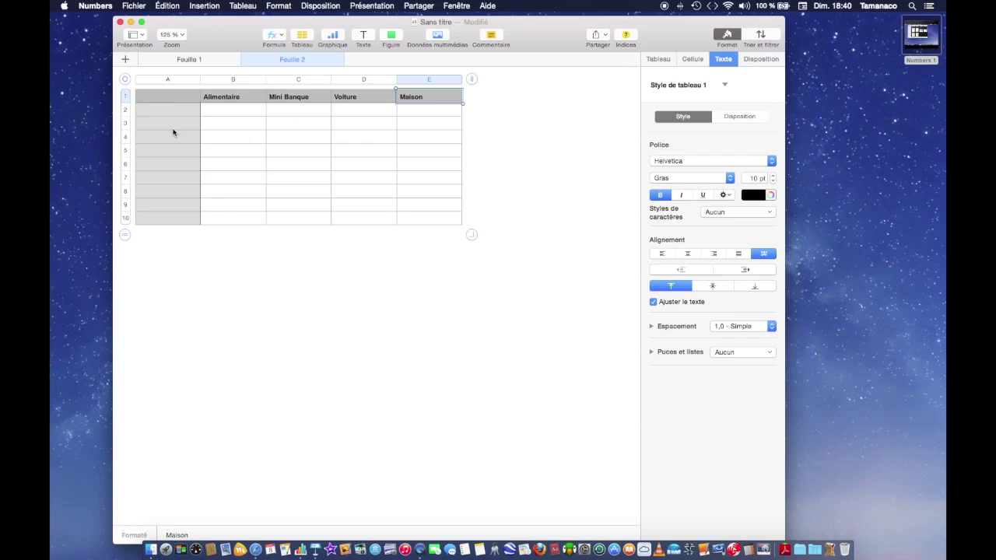
pyautogui.click(165, 104)
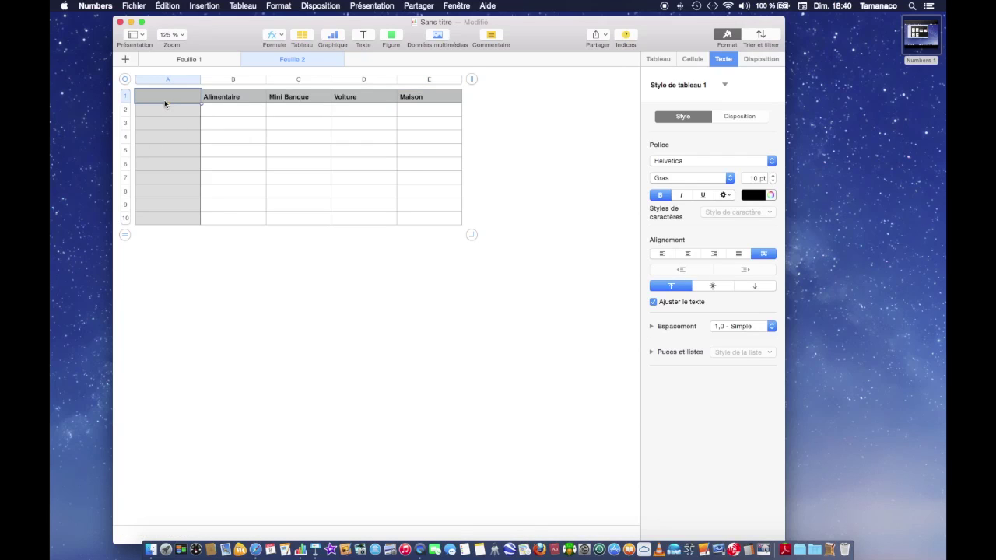
pyautogui.write('Date')
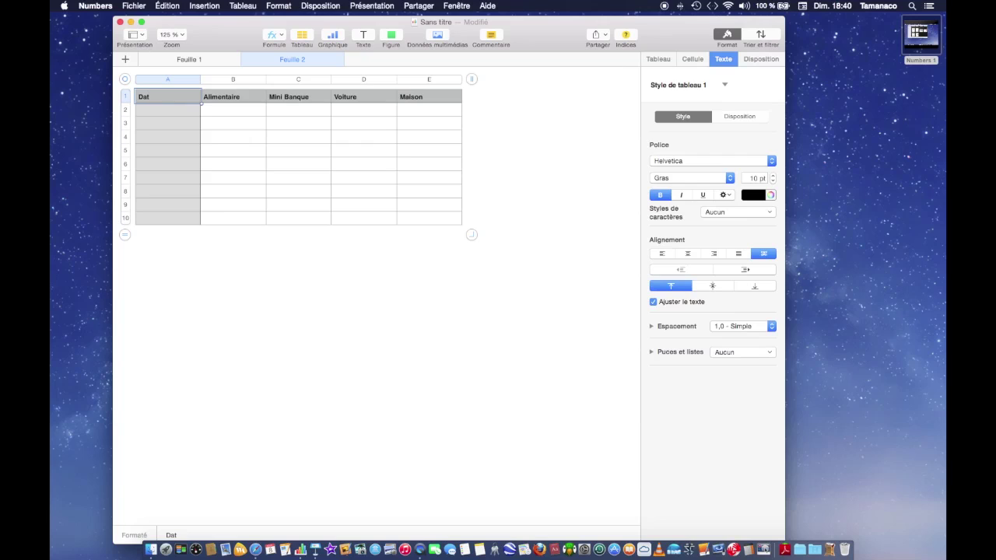
# - Centre the text horizontally in the whole header row of the Feuille 2 table
pyautogui.click(125, 99)
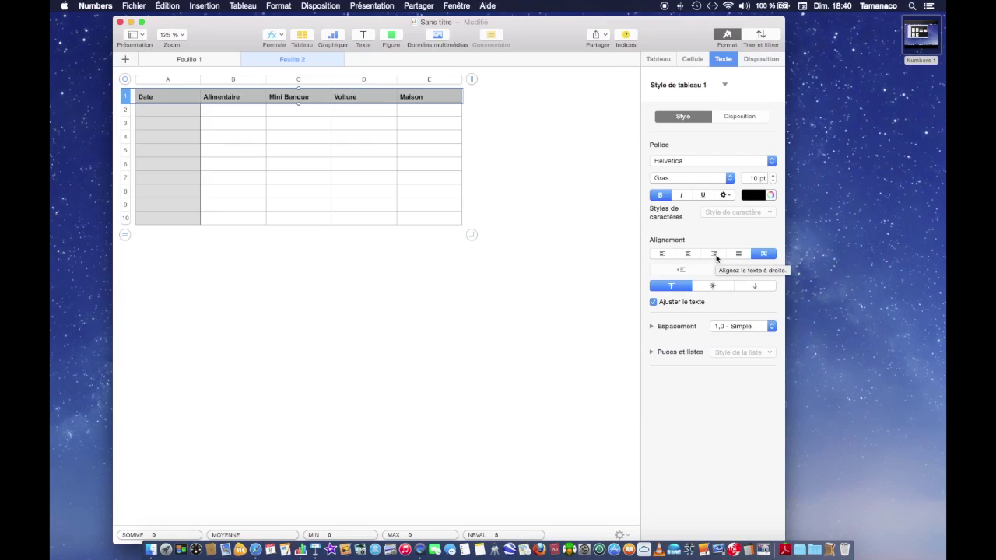
pyautogui.click(714, 255)
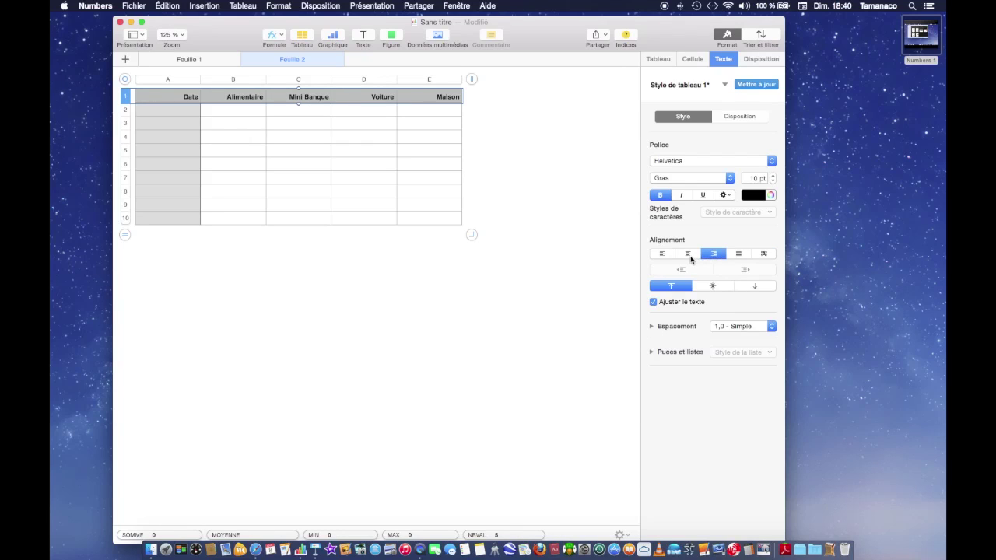
pyautogui.click(690, 257)
pyautogui.click(662, 256)
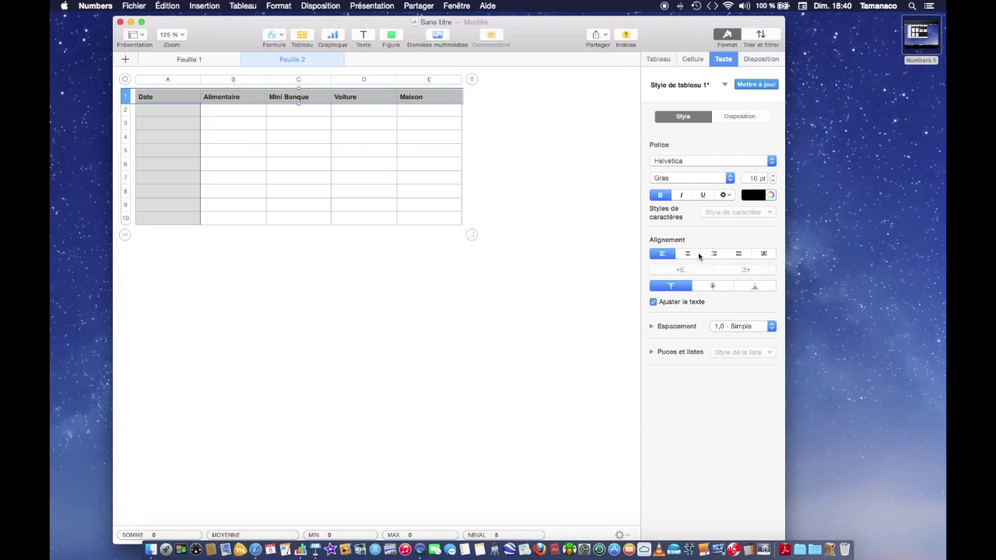
pyautogui.click(687, 257)
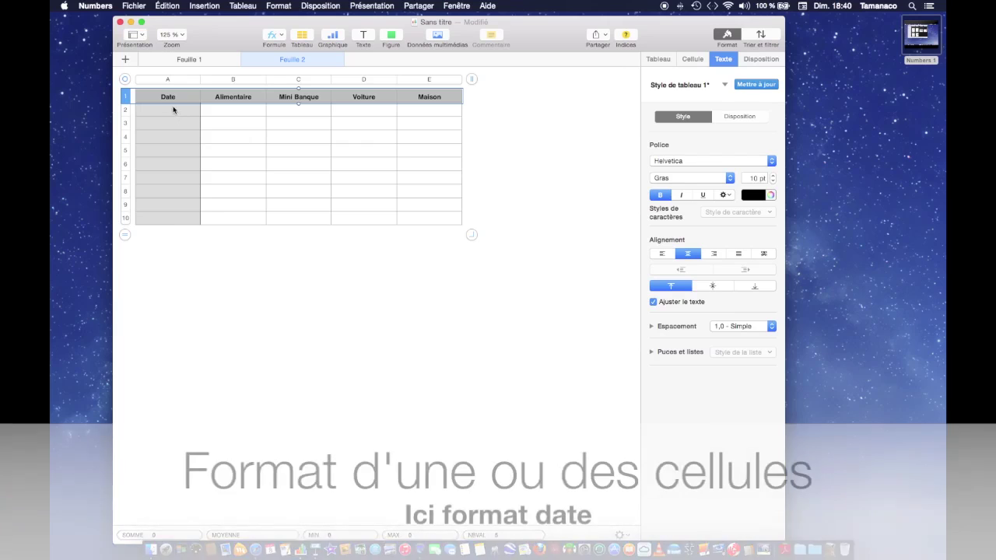
# - Format cells A2 to A10 of the Date column as Date et heure, with the time set to Aucun
pyautogui.moveTo(173, 110); pyautogui.dragTo(180, 223)
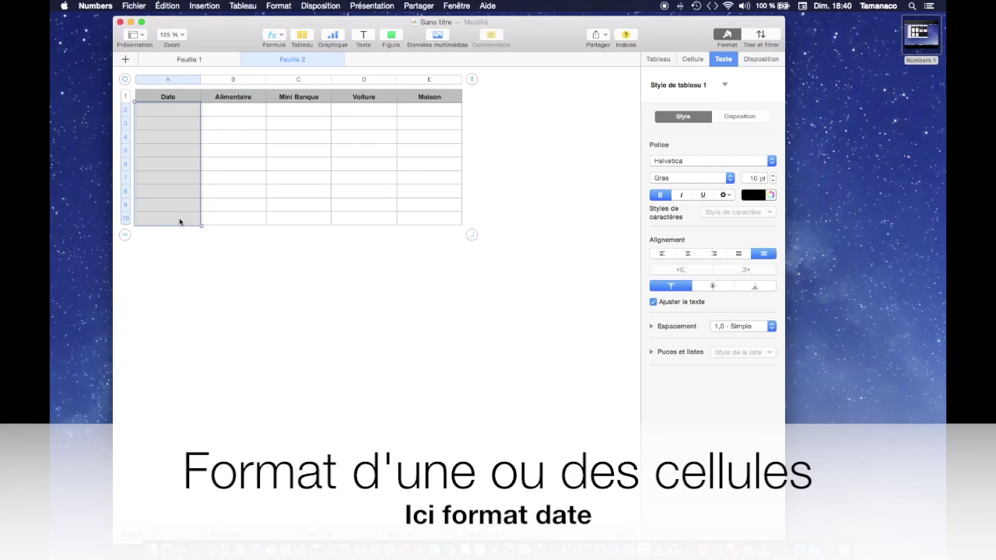
pyautogui.click(694, 62)
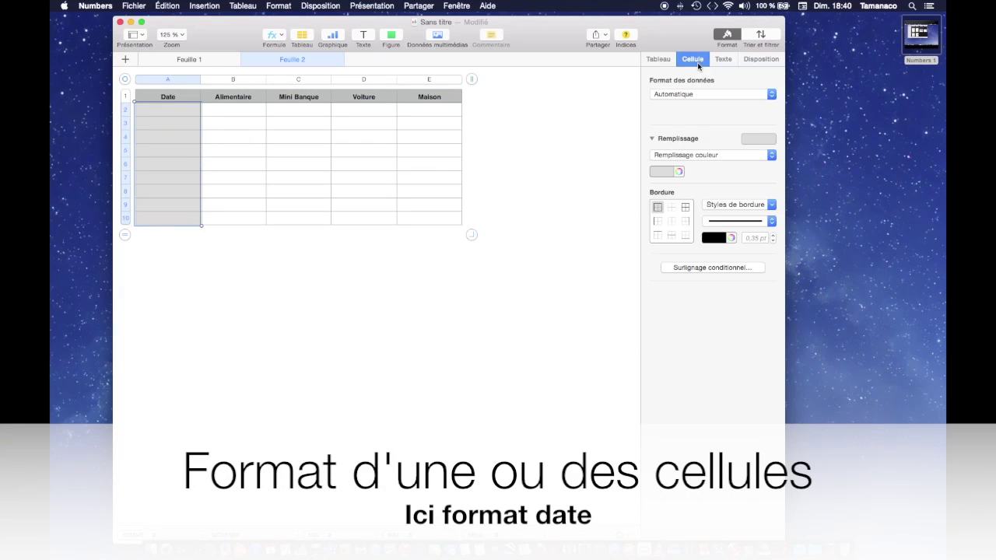
pyautogui.click(723, 94)
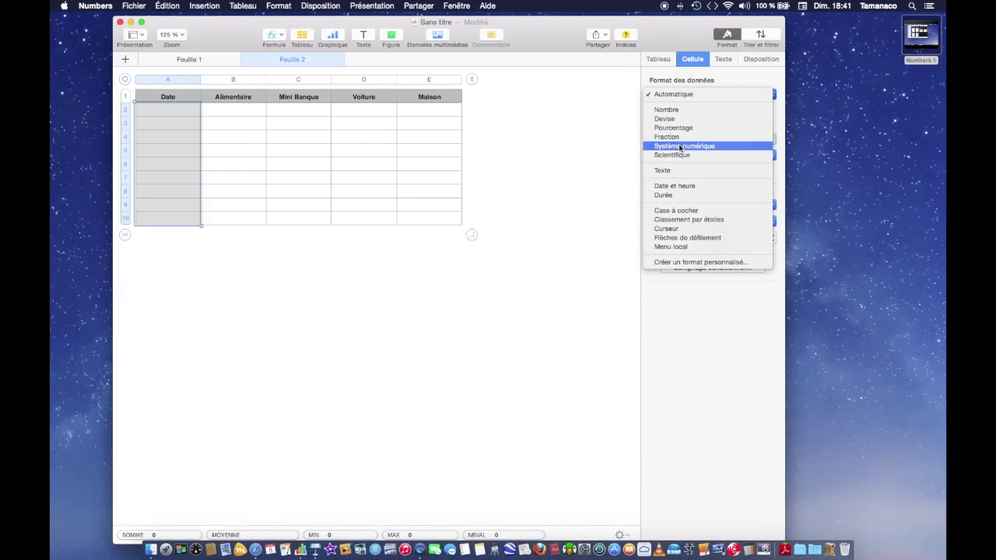
pyautogui.click(676, 188)
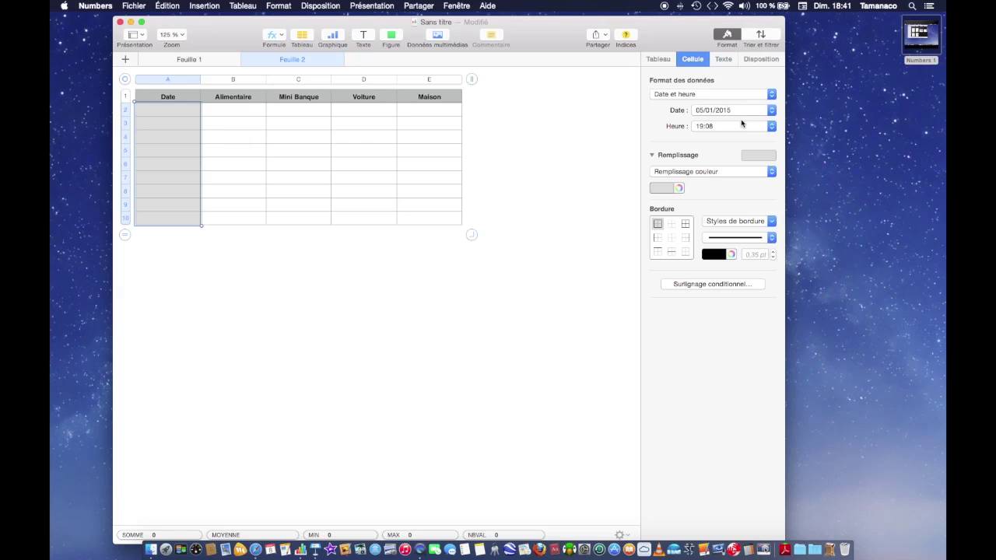
pyautogui.click(771, 126)
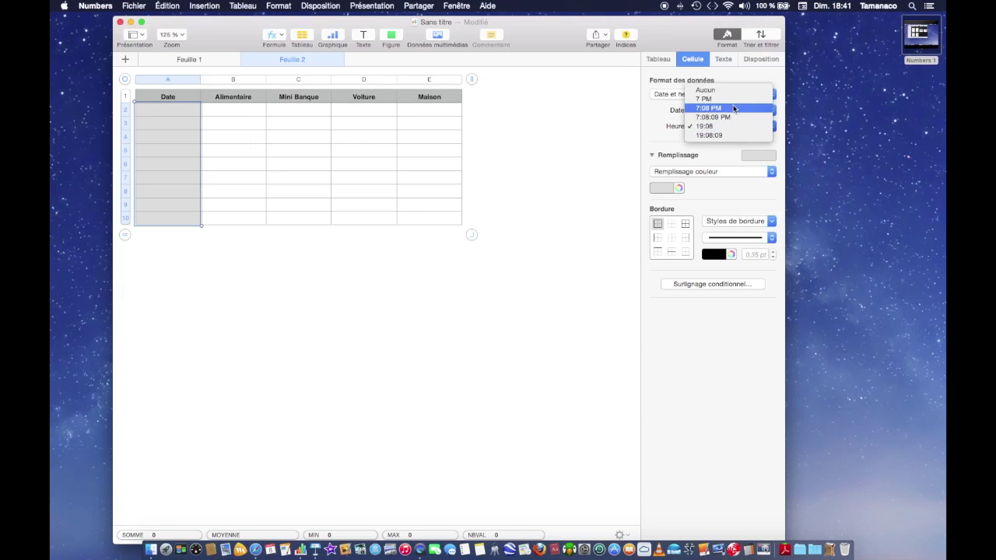
pyautogui.click(746, 90)
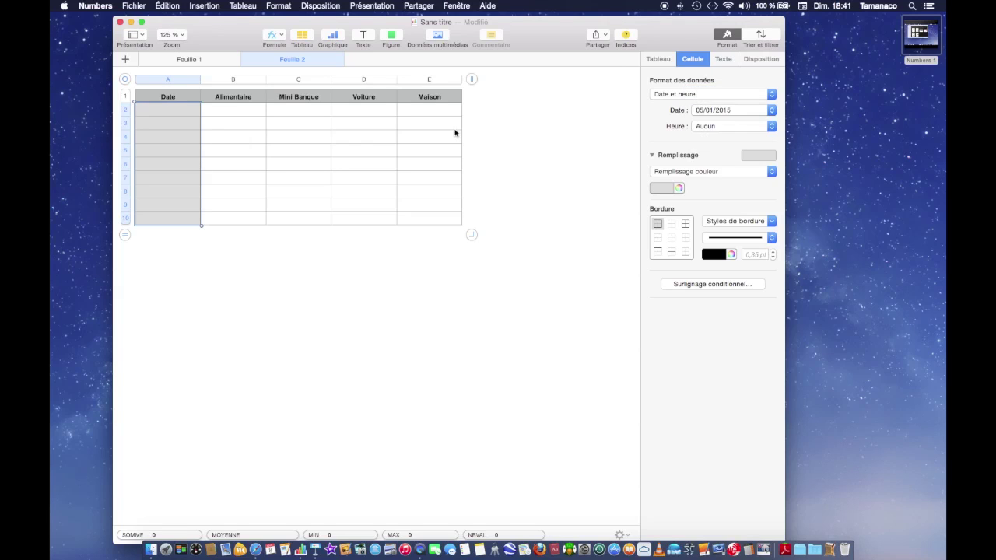
pyautogui.click(511, 116)
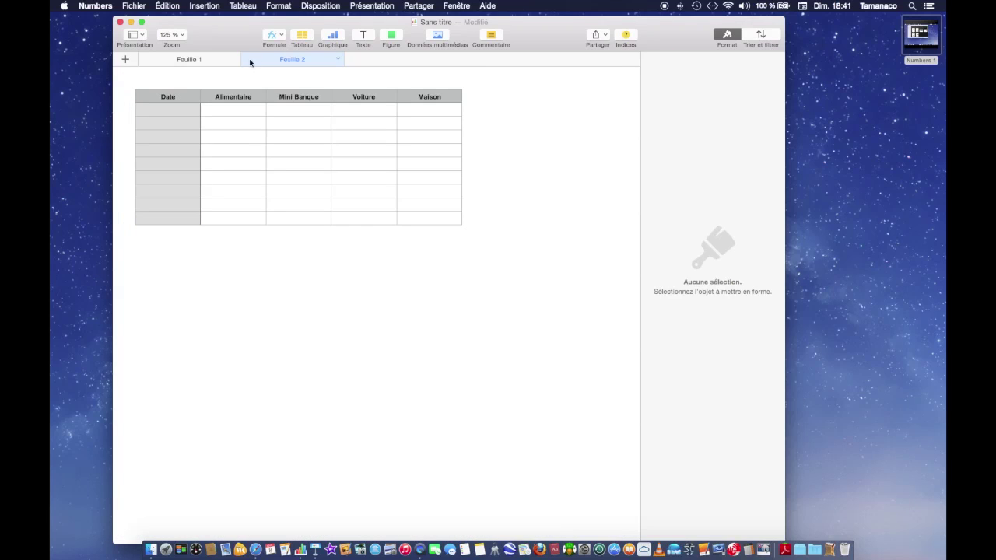
# - On Feuille 1, centre the text of the header row of the Budget mensuel table
pyautogui.click(206, 62)
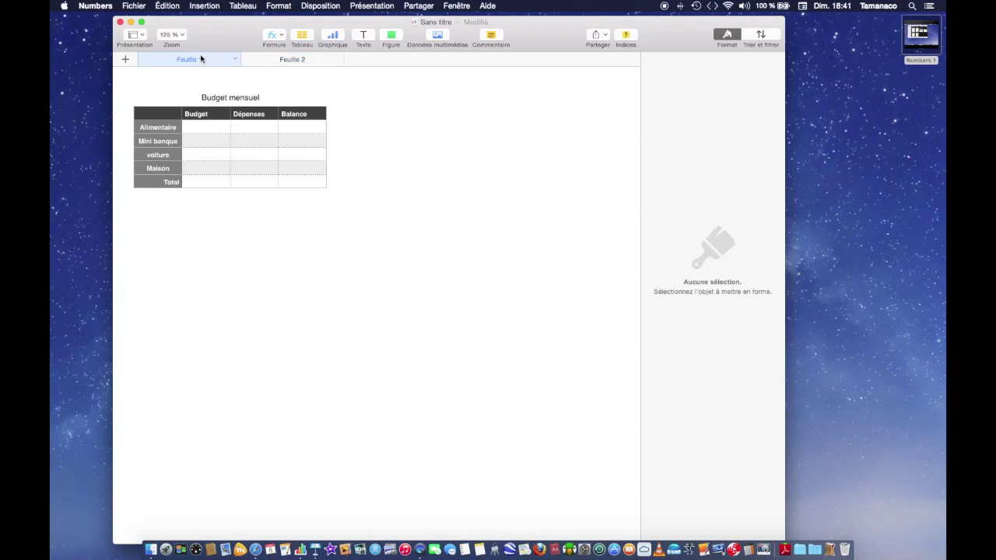
pyautogui.click(200, 128)
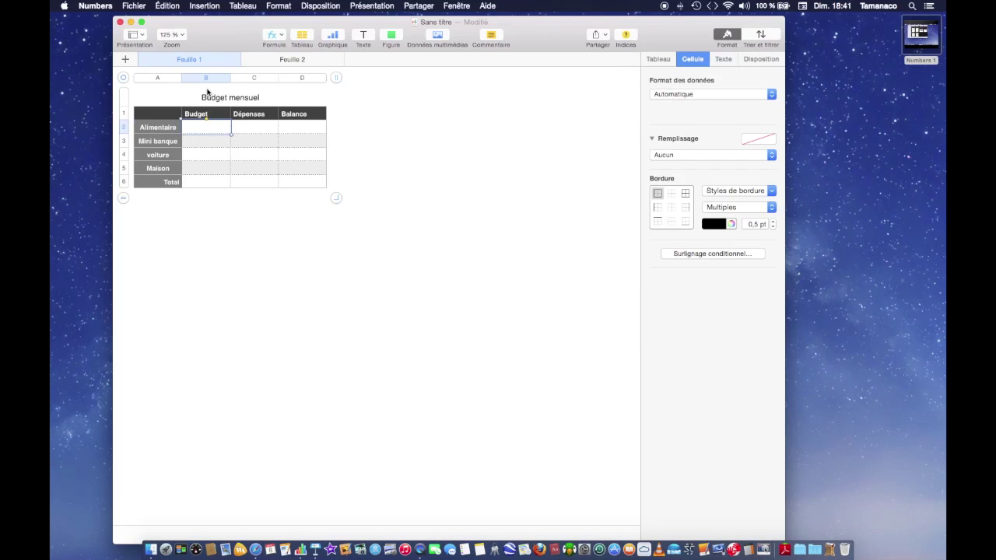
pyautogui.click(124, 116)
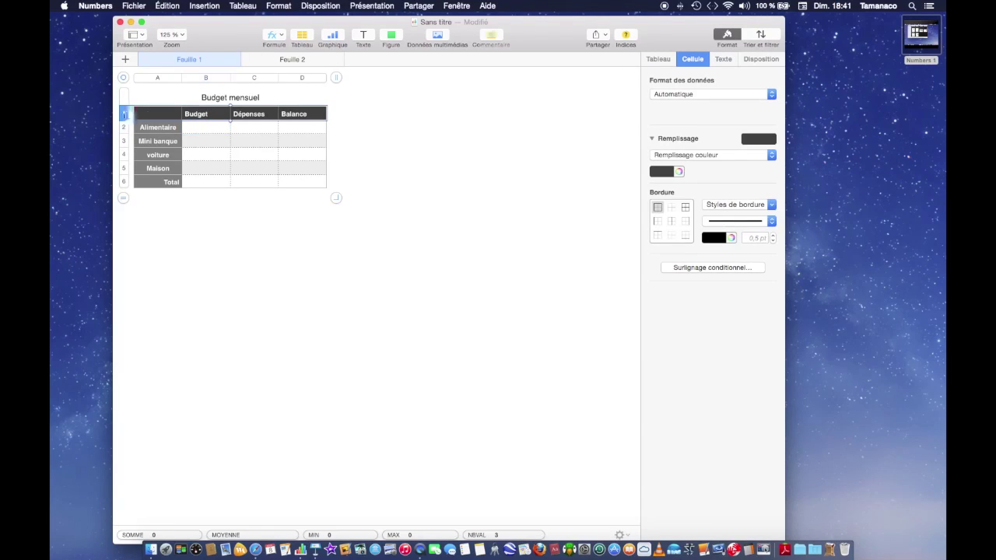
pyautogui.click(722, 61)
pyautogui.click(715, 255)
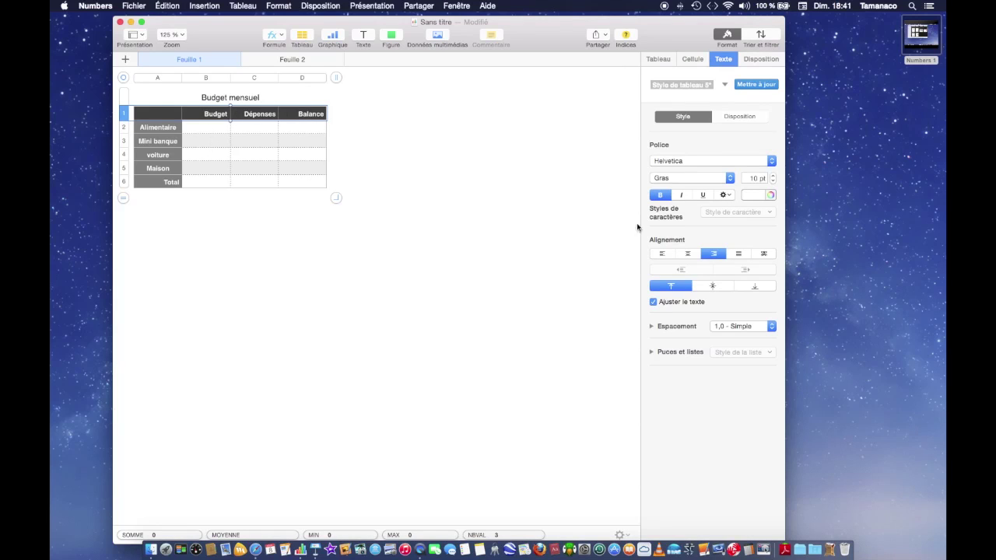
pyautogui.click(687, 254)
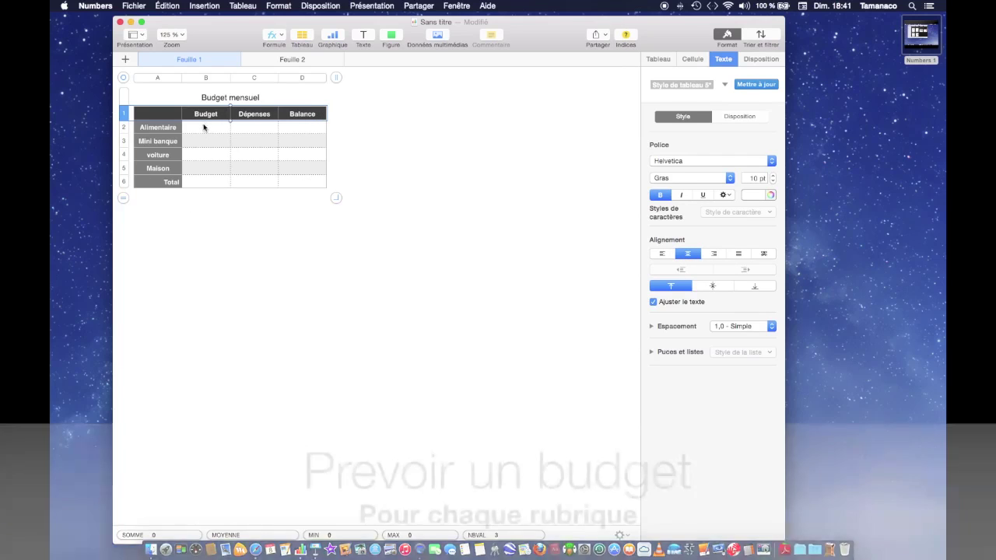
# - Enter the Budget amounts 1234 for Alimentaire, 700 for Mini banque, 55 for voiture and 234 for Maison
pyautogui.click(204, 127)
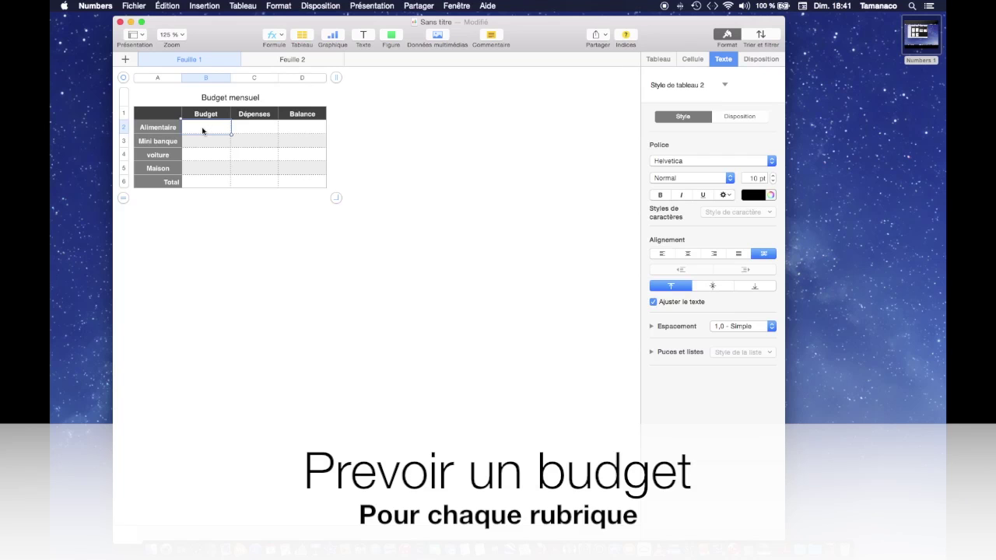
pyautogui.write('1234')
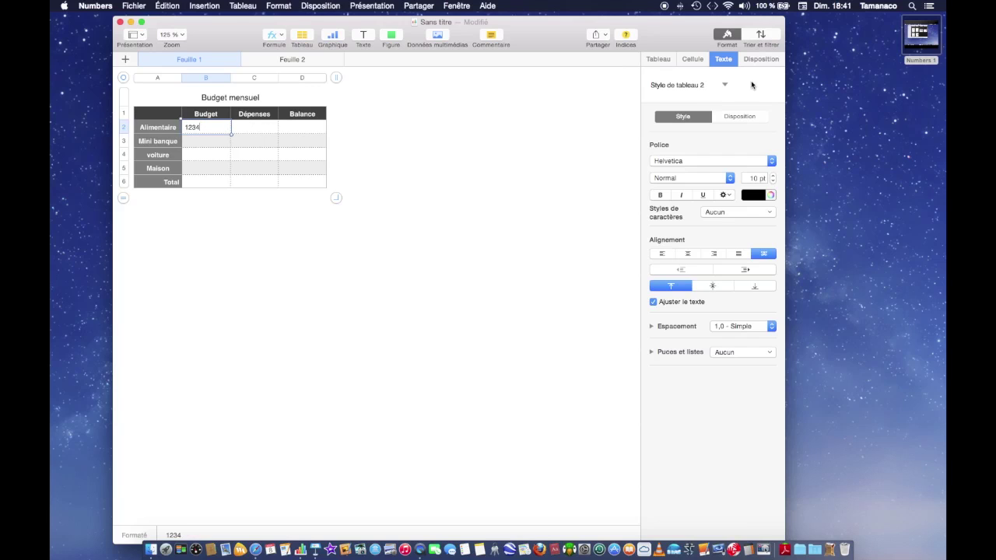
pyautogui.click(193, 145)
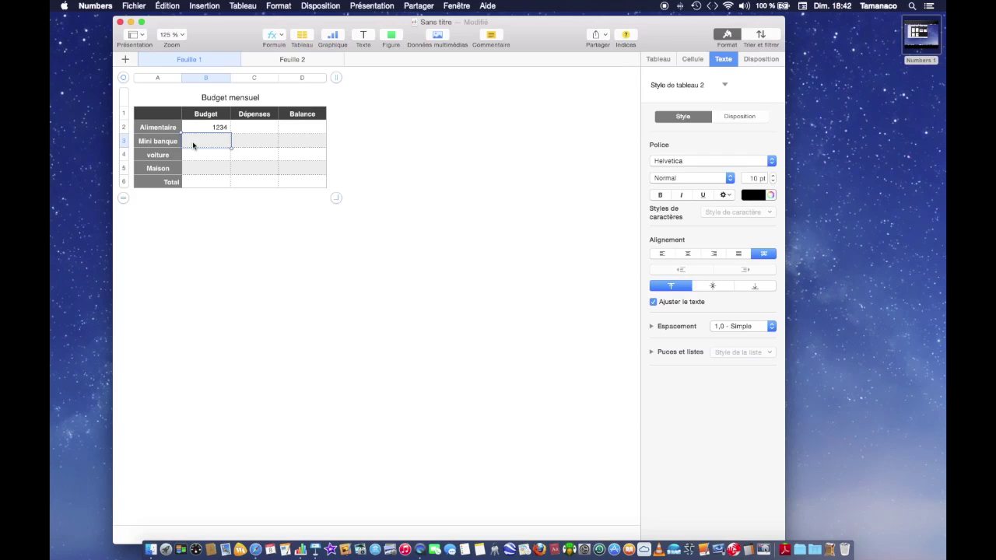
pyautogui.write('700')
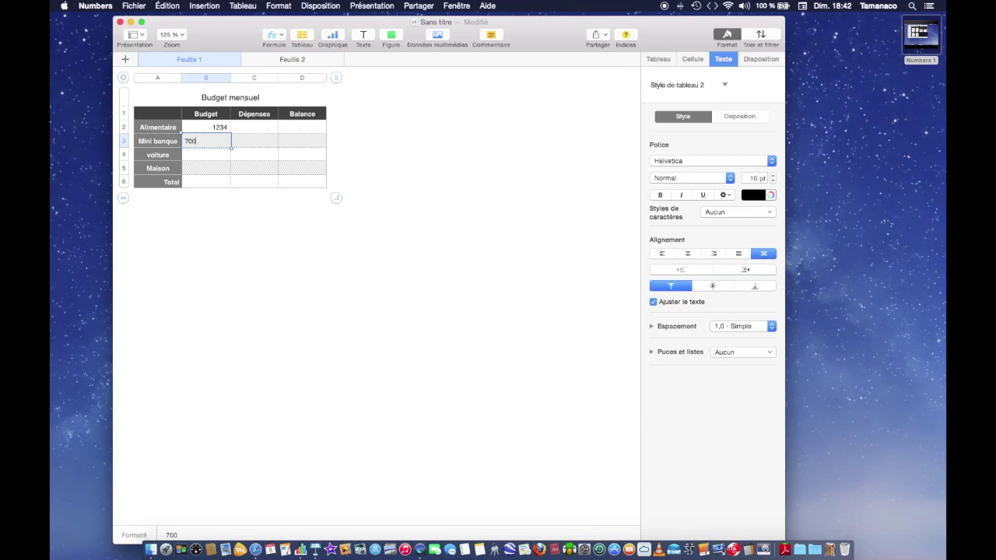
pyautogui.click(210, 154)
pyautogui.write('5')
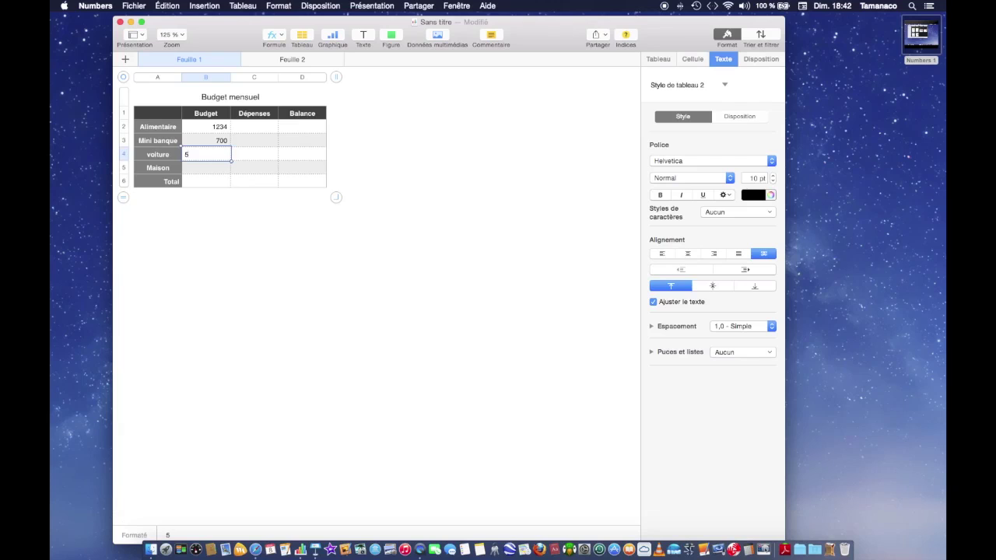
pyautogui.write('5')
pyautogui.keyDown('shift'); pyautogui.click(200, 167); pyautogui.keyUp('shift')
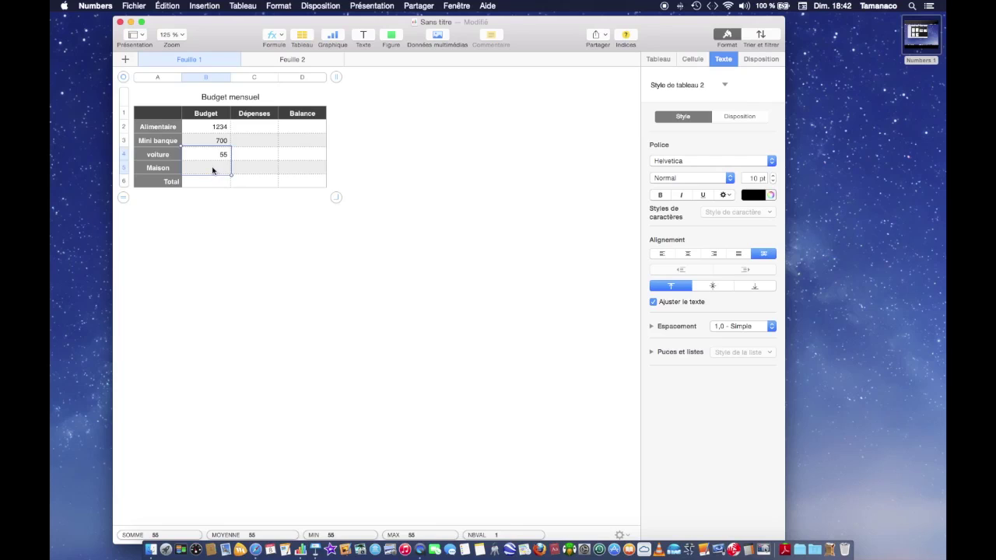
pyautogui.click(213, 169)
pyautogui.write('234')
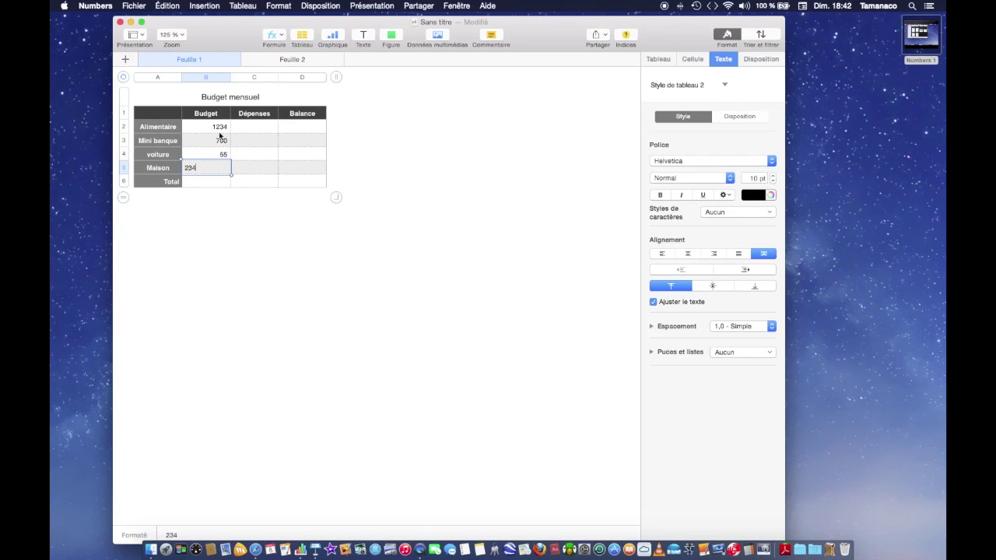
pyautogui.click(224, 206)
# - Format the Budget amounts in B2 to B5 as Devise in euro (€) with 2 decimals
pyautogui.moveTo(221, 126); pyautogui.dragTo(223, 169)
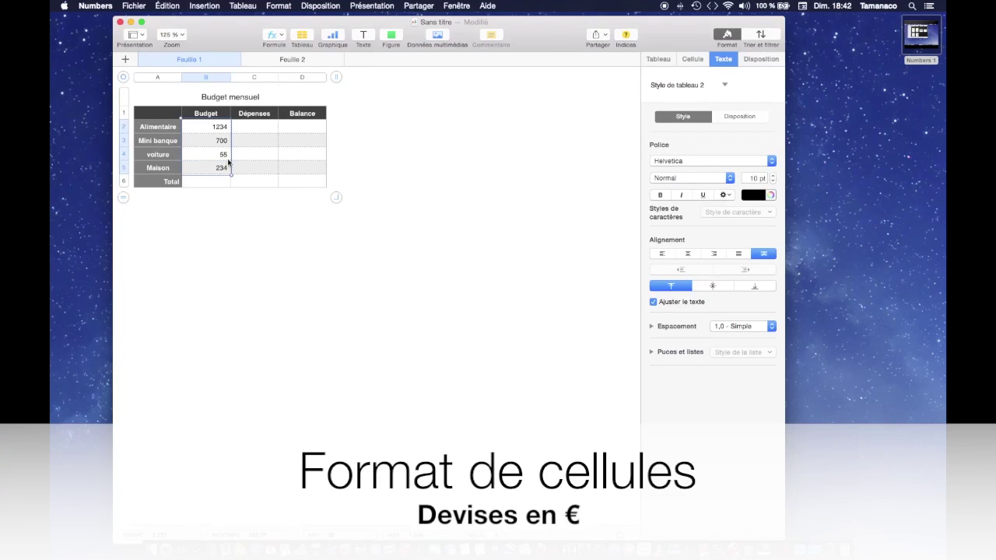
pyautogui.click(703, 62)
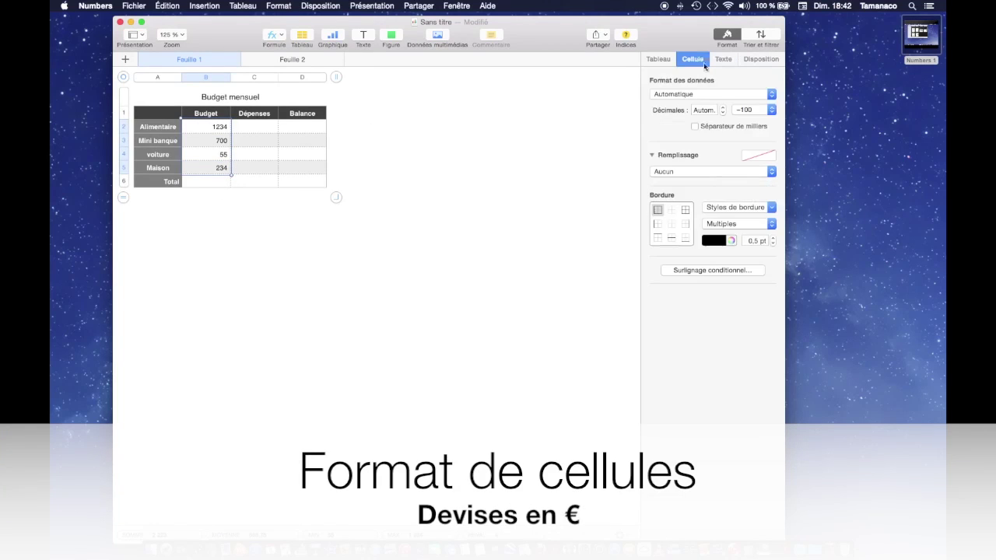
pyautogui.click(710, 93)
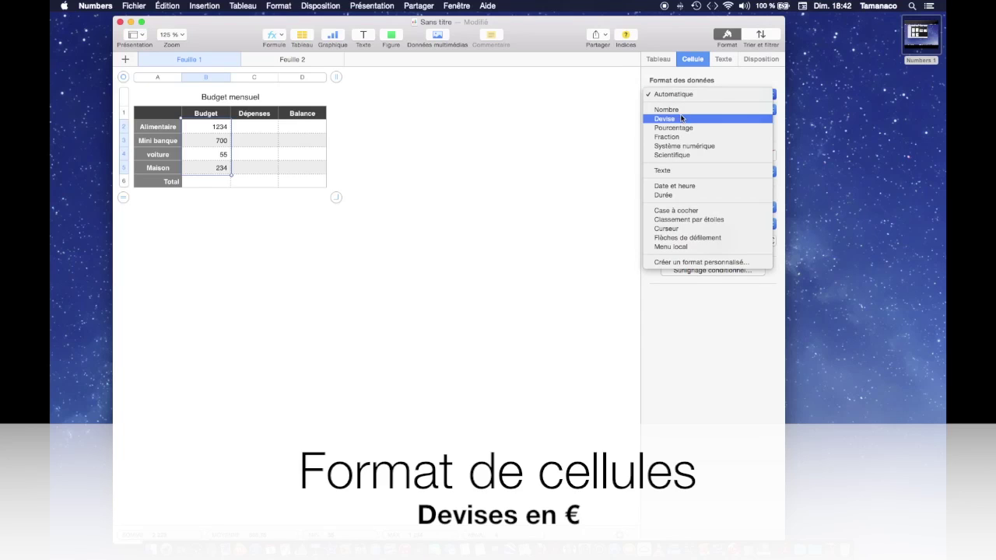
pyautogui.click(681, 118)
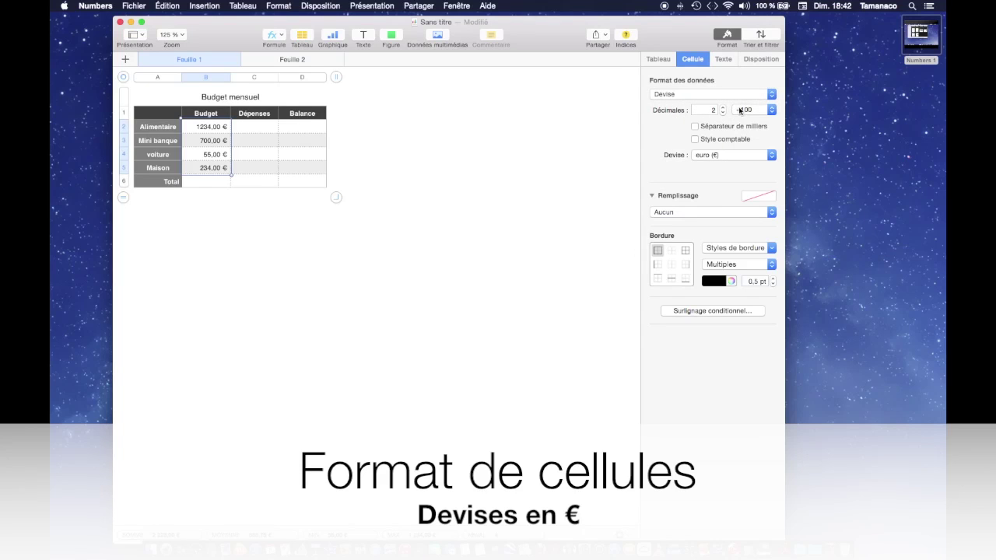
pyautogui.click(774, 157)
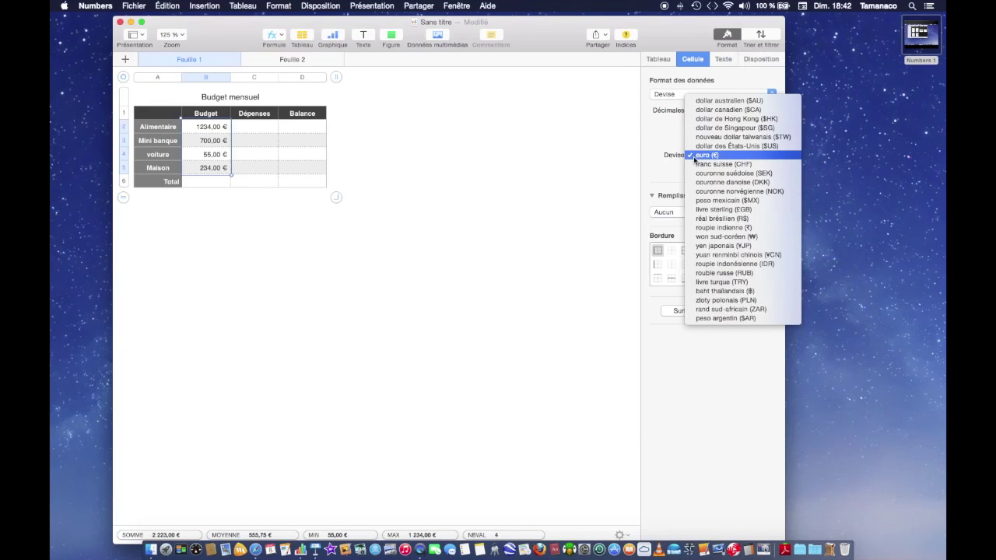
pyautogui.click(696, 157)
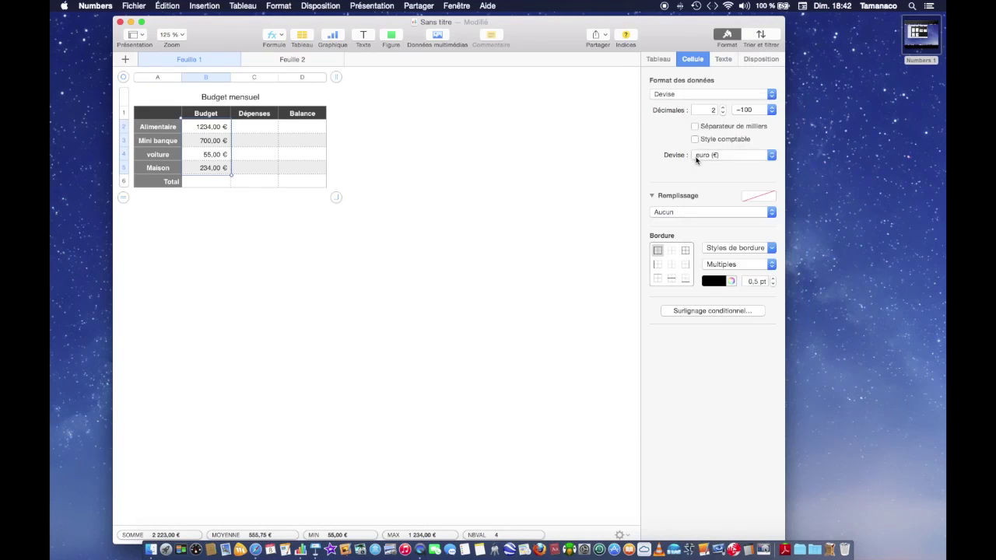
pyautogui.click(721, 114)
pyautogui.click(722, 108)
# - On Feuille 2, enter the row 2 expenses: 54 for Alimentaire, 50 for Mini Banque, 25 for Voiture and 23 for Maison
pyautogui.click(264, 129)
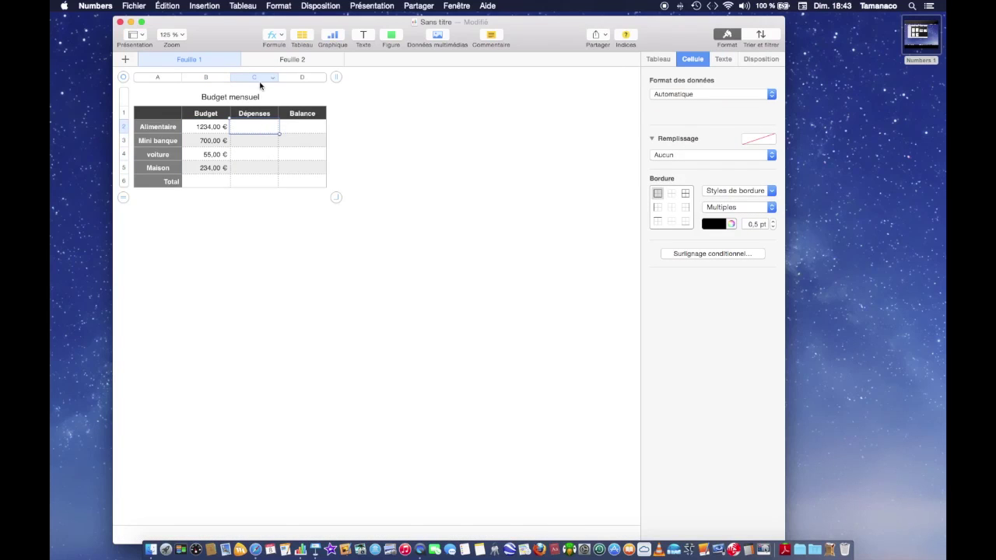
pyautogui.click(274, 60)
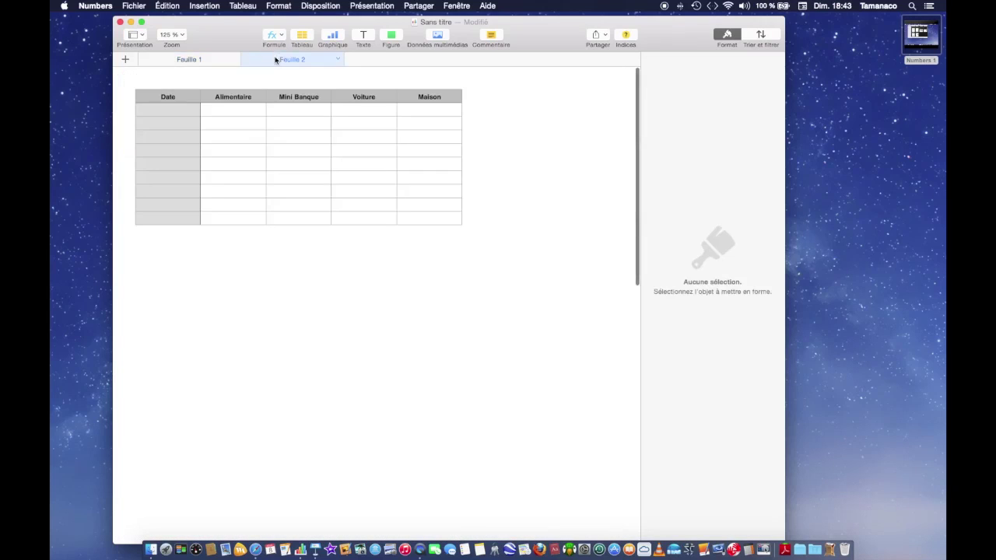
pyautogui.click(224, 113)
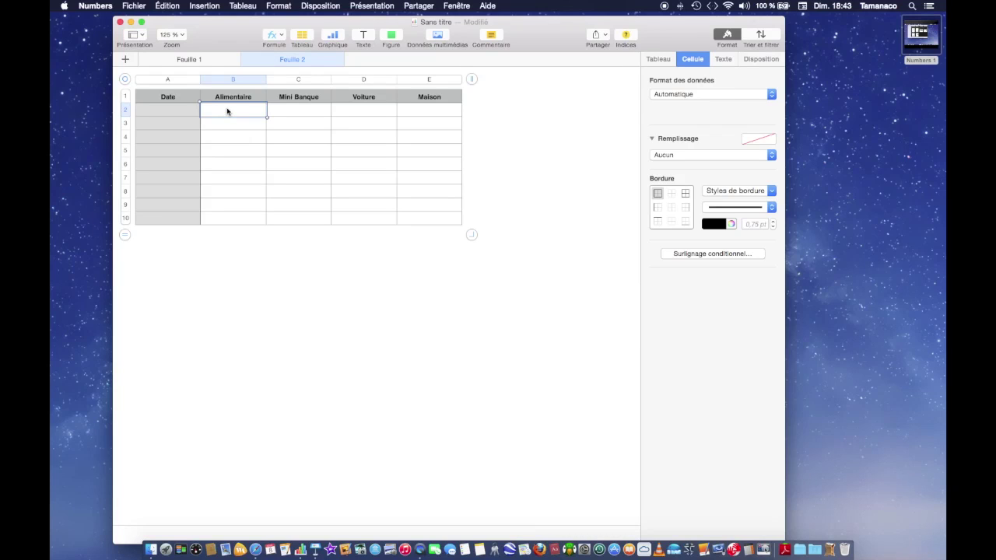
pyautogui.write('54')
pyautogui.click(308, 112)
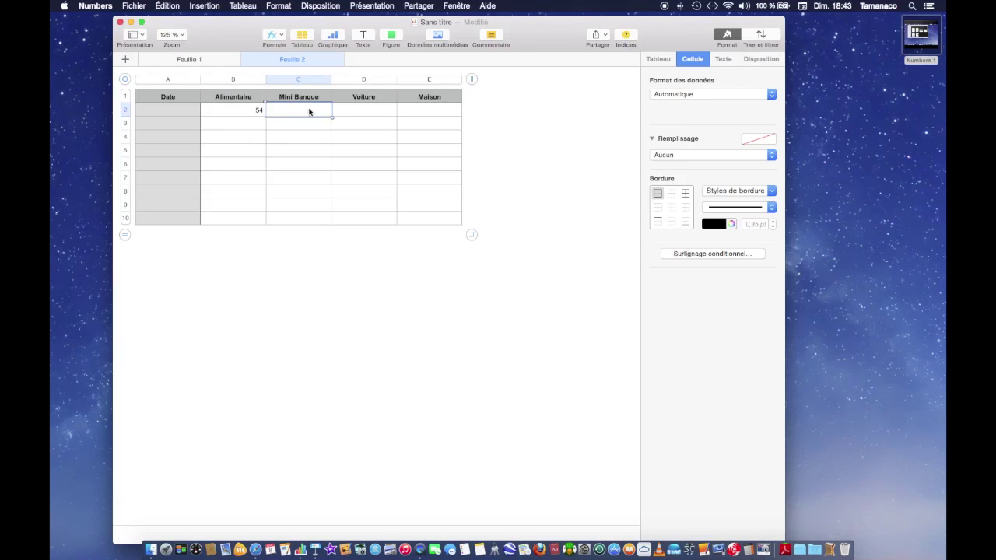
pyautogui.write('50')
pyautogui.click(360, 112)
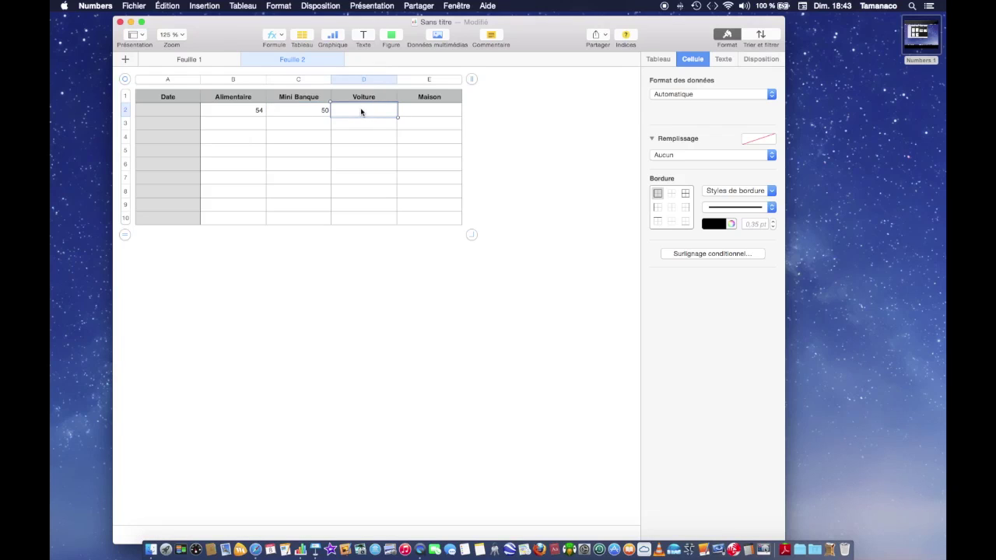
pyautogui.write('25')
pyautogui.click(424, 113)
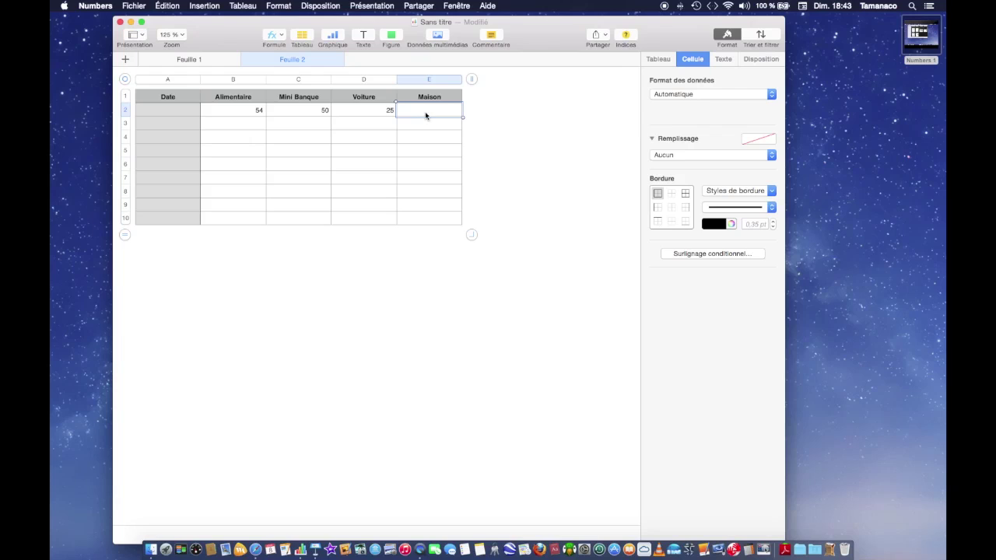
pyautogui.write('23')
# - Enter the date 8/02/15 in cell A2 of the Date column
pyautogui.click(173, 113)
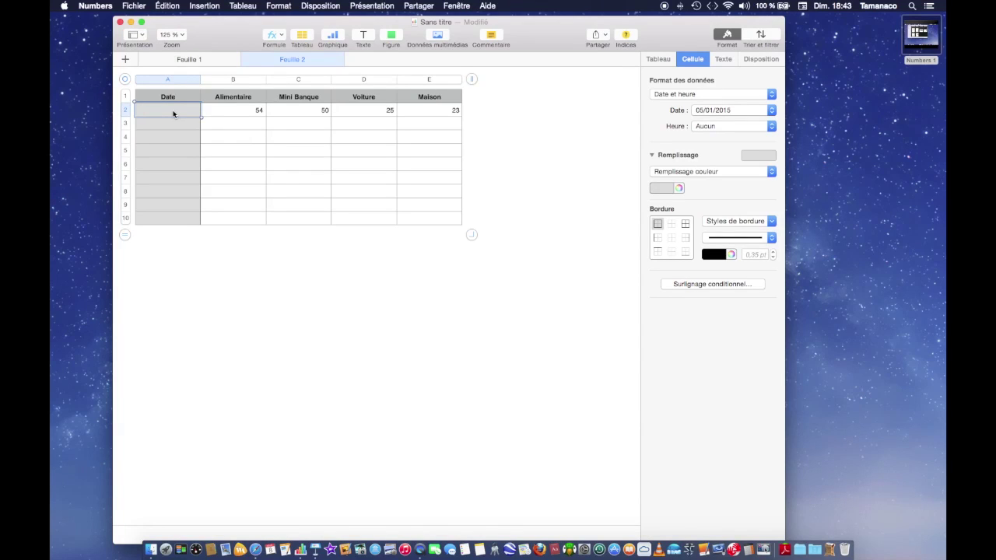
pyautogui.write('8/03')
pyautogui.press('BackSpace')
pyautogui.write('2/15')
pyautogui.click(178, 135)
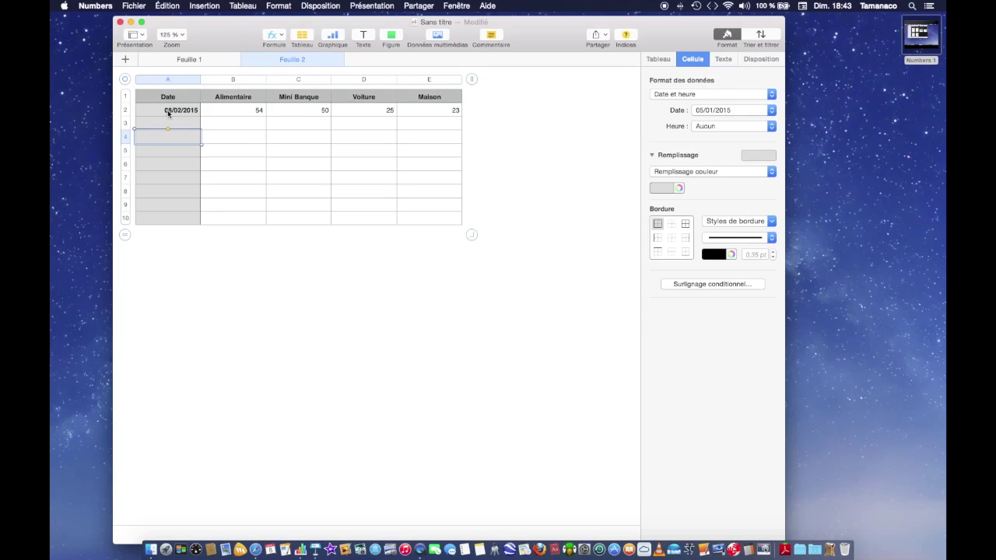
pyautogui.click(168, 113)
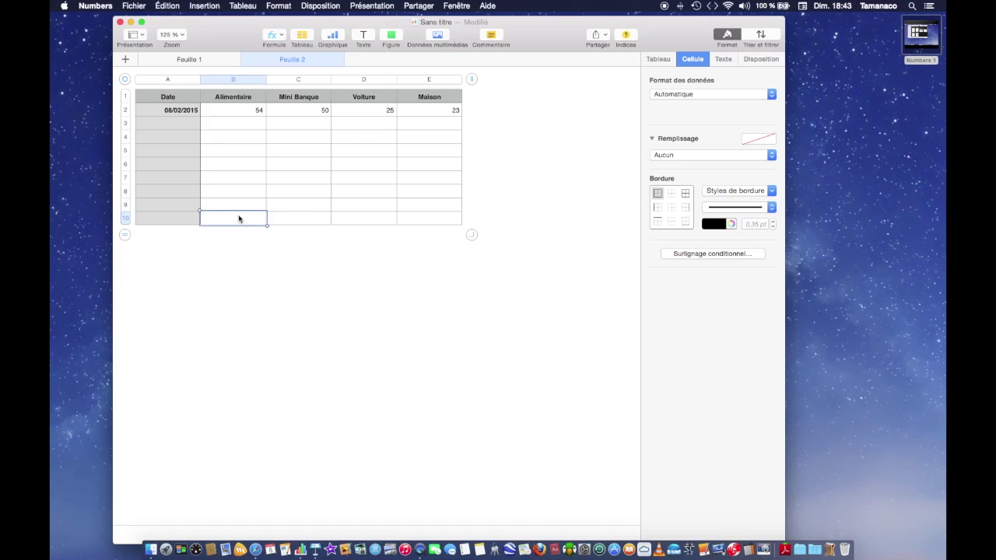
# - Label cell A10 of the Date column TOTAL and align its text to the right
pyautogui.click(177, 219)
pyautogui.write('TOTAL')
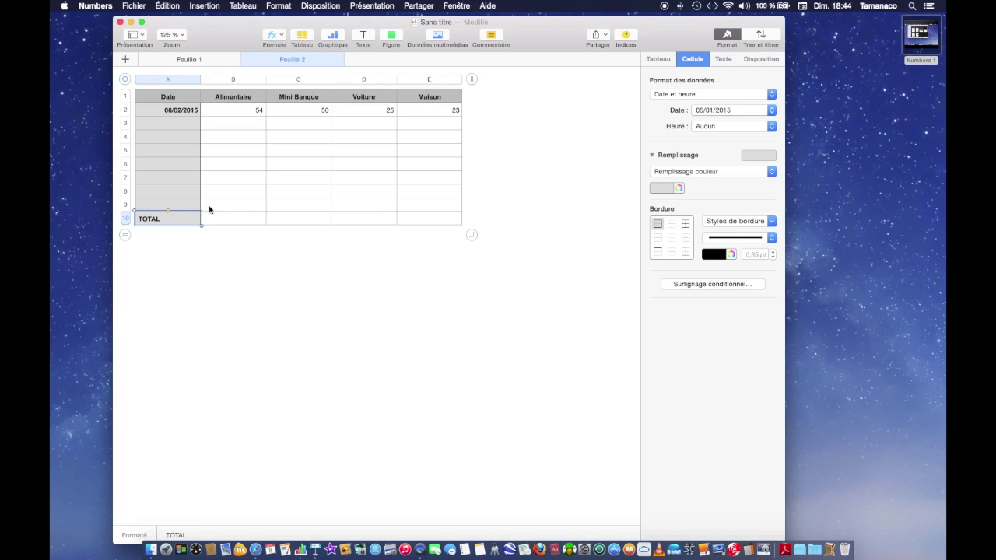
pyautogui.click(722, 63)
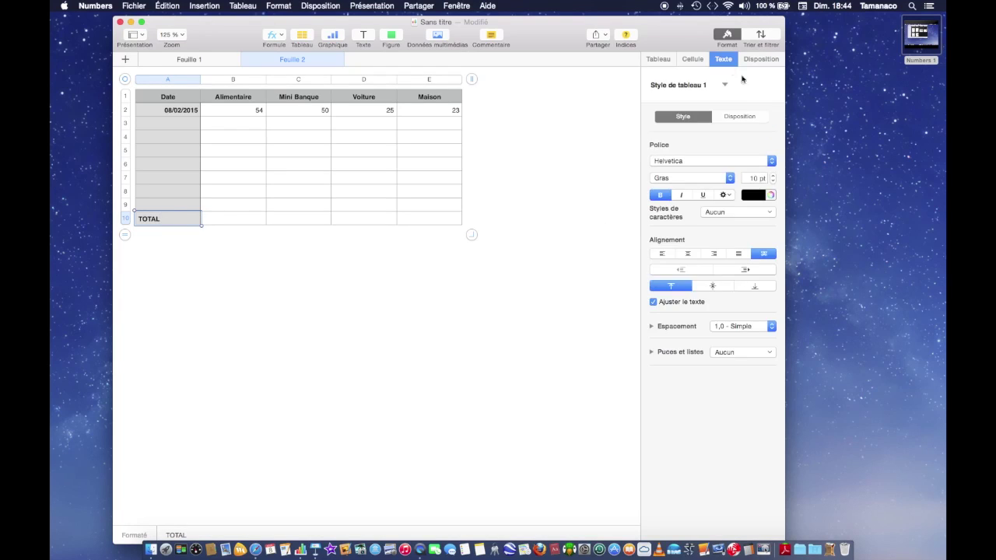
pyautogui.click(717, 255)
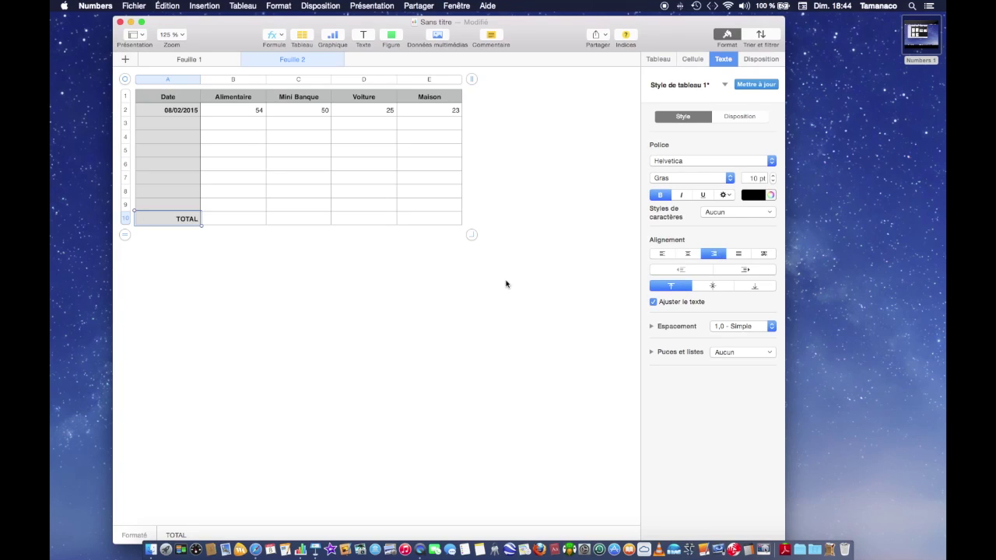
# - Add a Somme formula beneath the Alimentaire column that totals cells B2 to B10
pyautogui.click(241, 111)
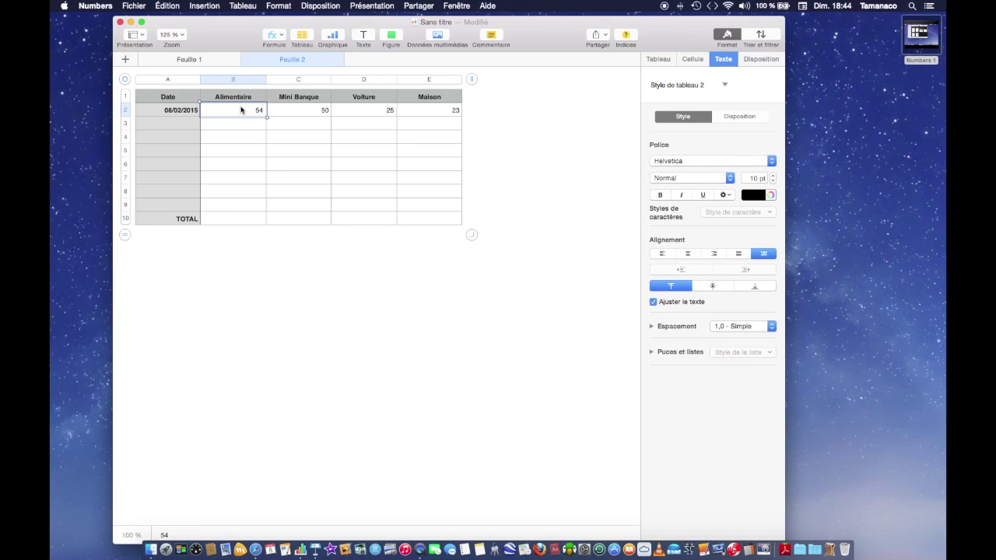
pyautogui.press('shift+super+Down')
pyautogui.click(281, 39)
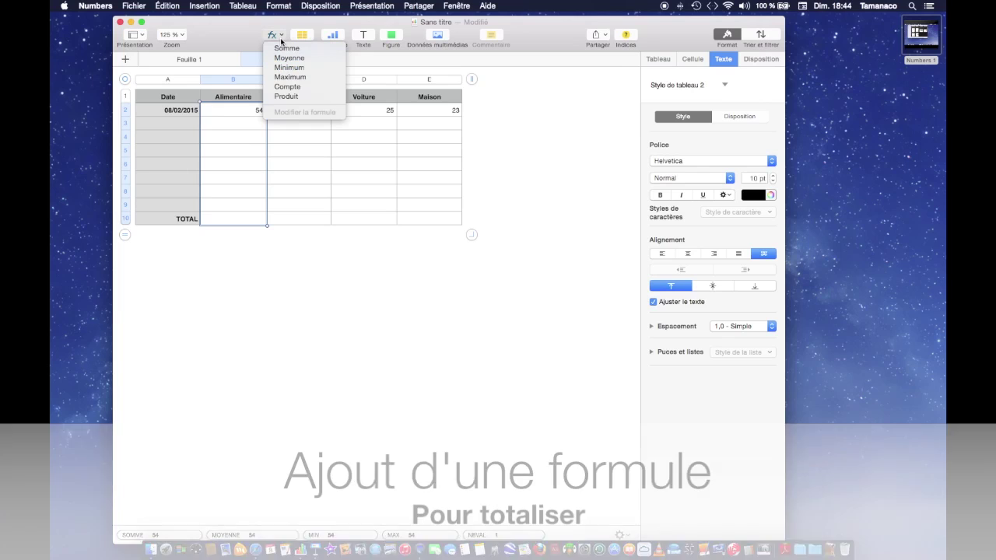
pyautogui.click(283, 50)
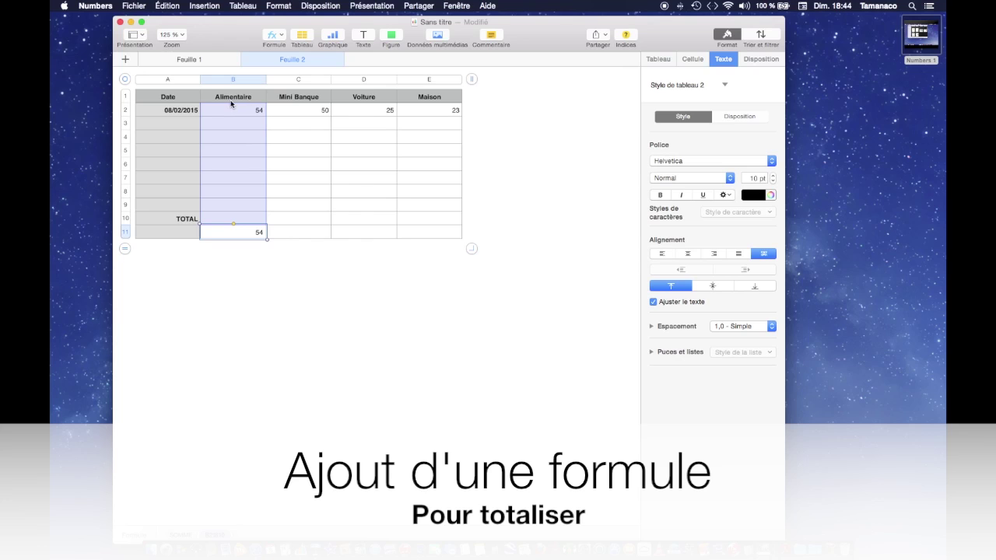
# - Enter a second Alimentaire expense of 50 in cell B3
pyautogui.click(300, 111)
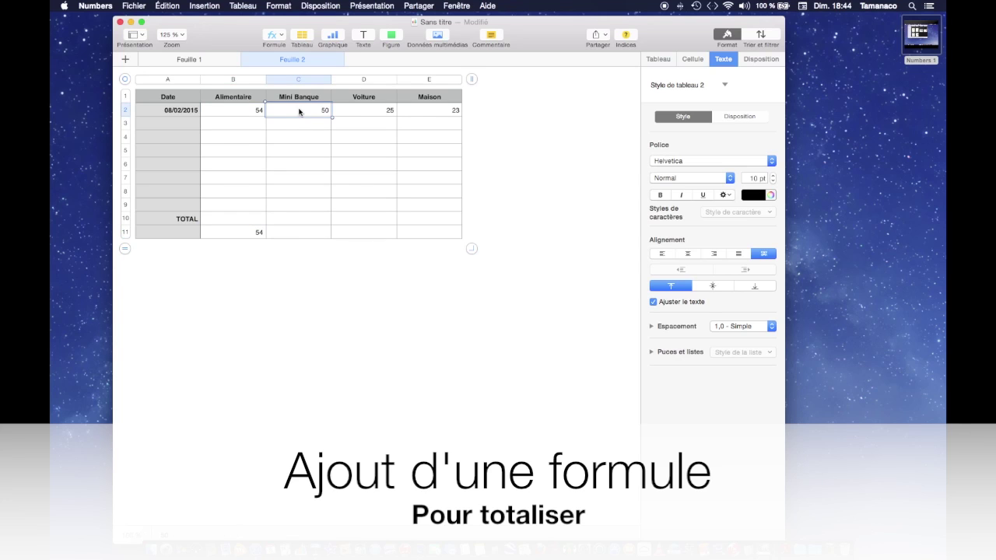
pyautogui.click(253, 126)
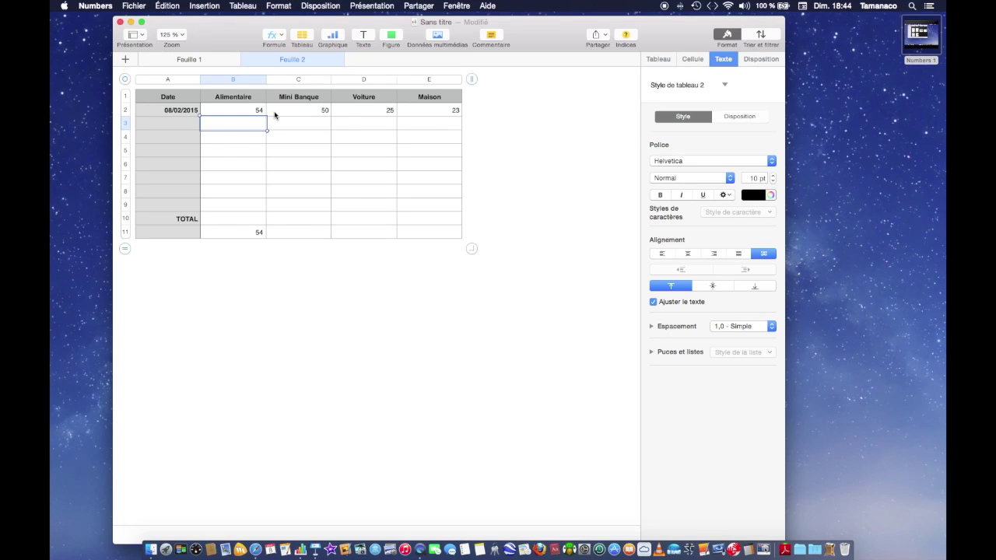
pyautogui.write('50')
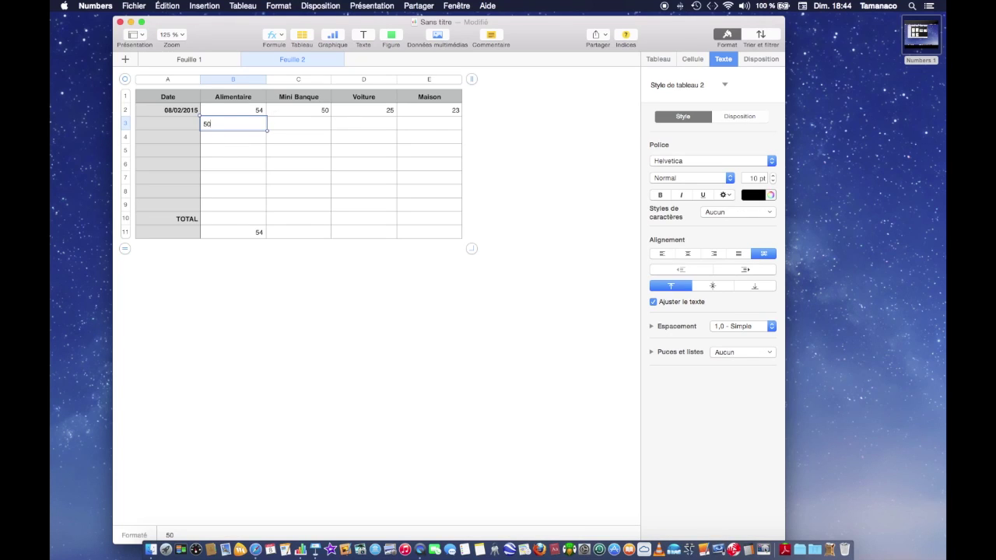
pyautogui.click(238, 258)
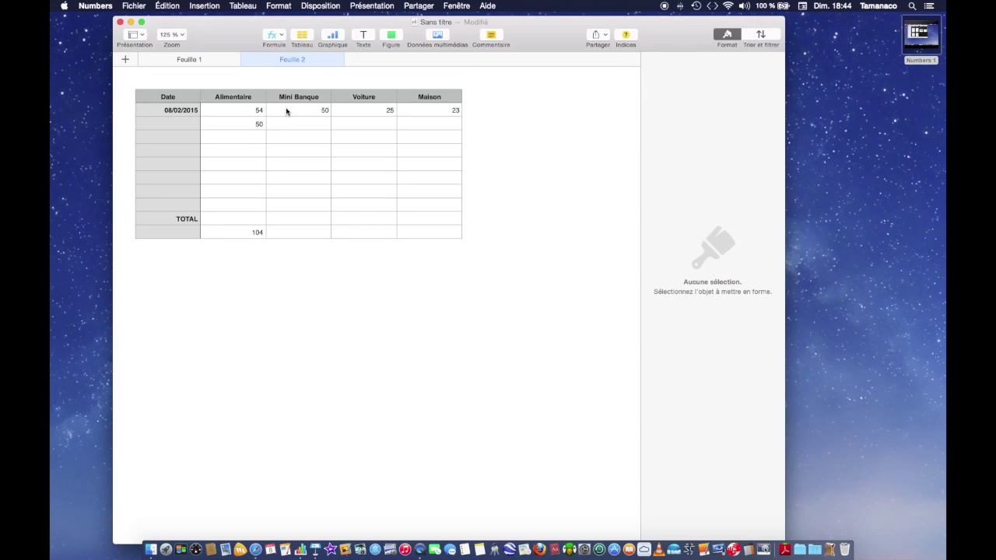
# - Add Somme formulas beneath the Mini Banque, Voiture and Maison columns, each totalling rows 2 to 10
pyautogui.moveTo(300, 111); pyautogui.dragTo(299, 219)
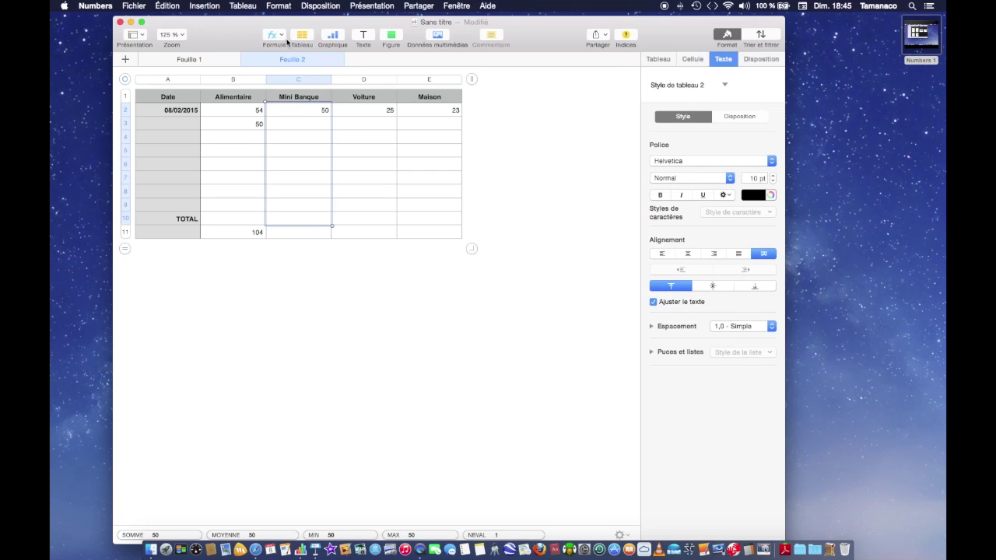
pyautogui.click(277, 36)
pyautogui.click(283, 48)
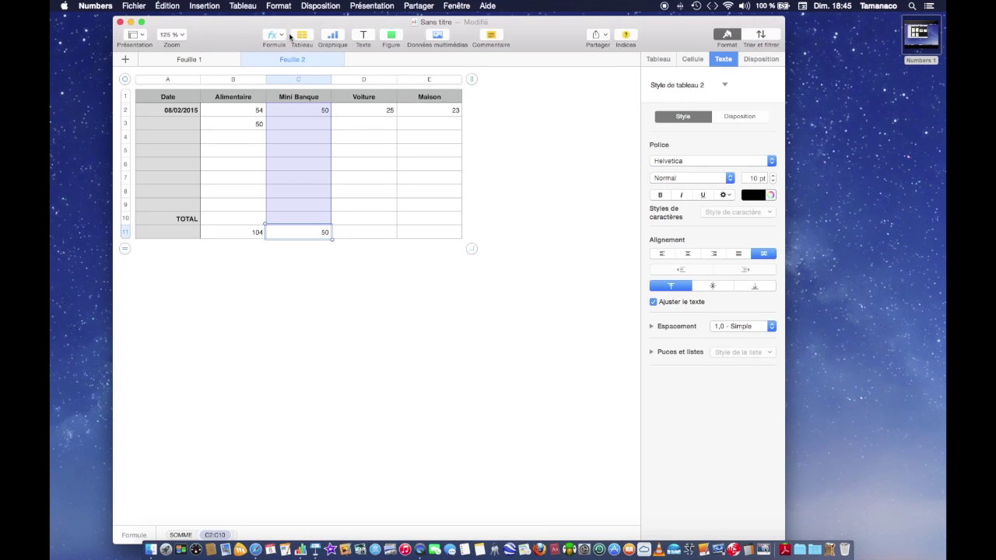
pyautogui.moveTo(382, 110); pyautogui.dragTo(372, 224)
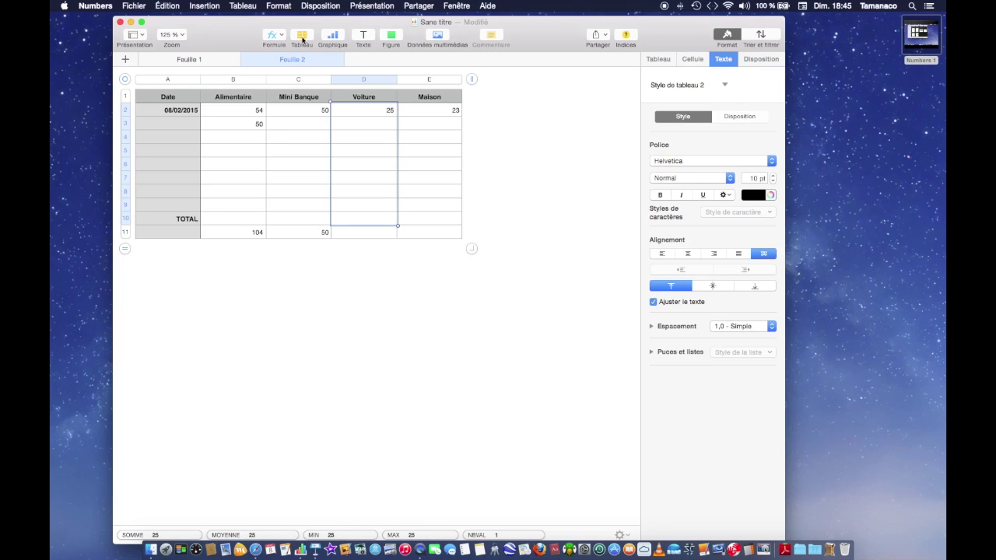
pyautogui.click(278, 37)
pyautogui.click(284, 52)
pyautogui.moveTo(405, 106); pyautogui.dragTo(425, 222)
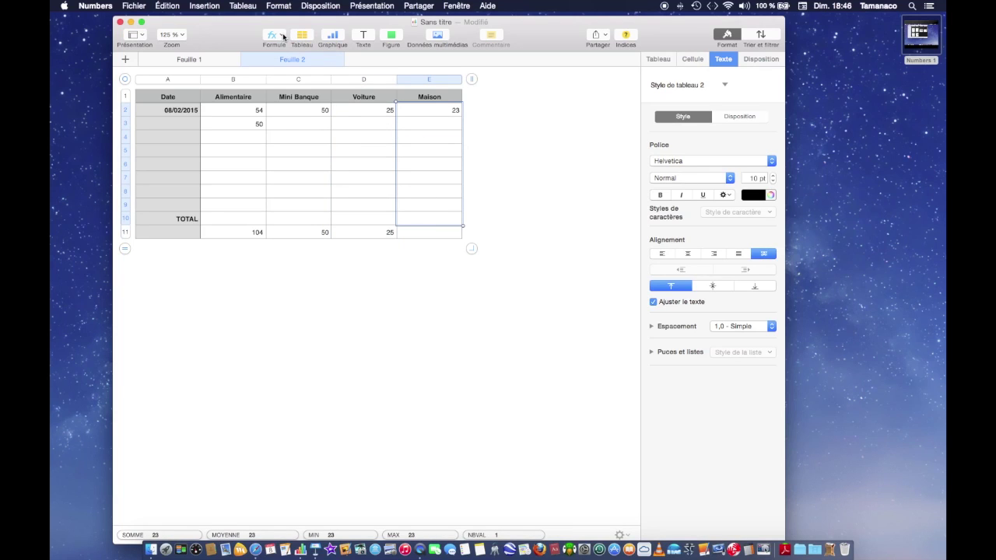
pyautogui.click(283, 37)
pyautogui.click(284, 50)
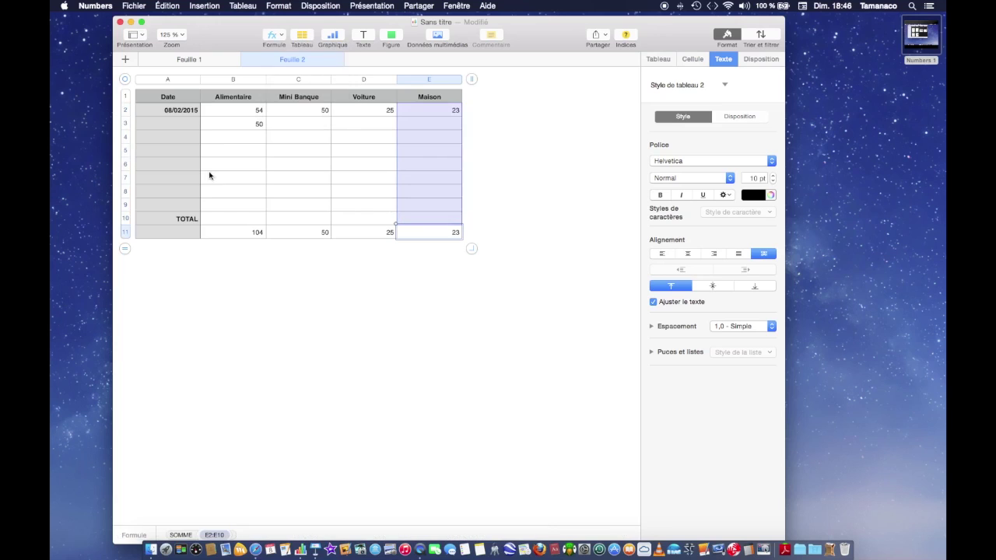
# - Move the TOTAL label from cell A10 down to A11, beside the column sums
pyautogui.click(194, 220)
pyautogui.moveTo(189, 221); pyautogui.dragTo(188, 231)
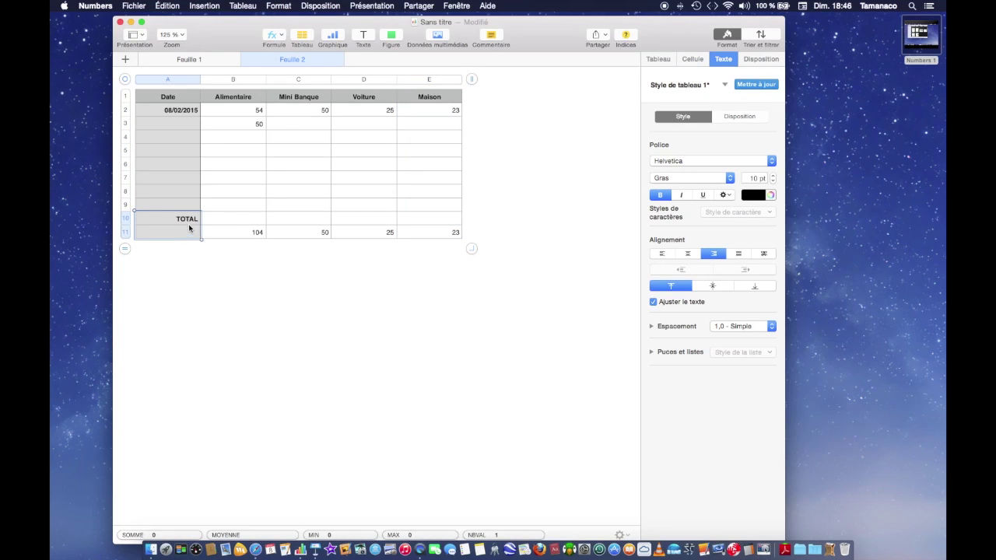
pyautogui.click(191, 224)
pyautogui.moveTo(184, 220)
pyautogui.mouseDown()
pyautogui.moveTo(179, 206)
pyautogui.moveTo(187, 230)
pyautogui.moveTo(188, 221)
pyautogui.moveTo(179, 230)
pyautogui.mouseUp()
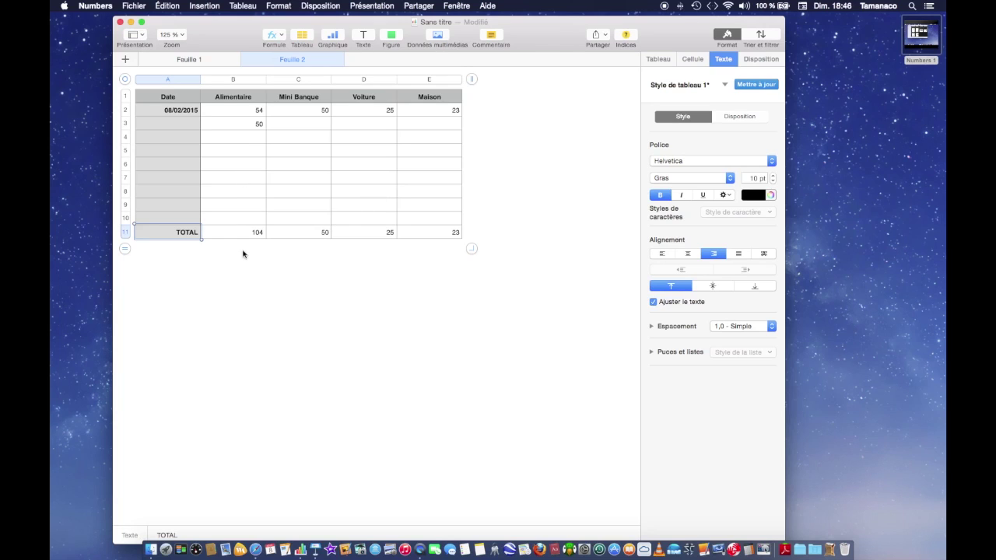
# - On Feuille 1, create a formula in the Alimentaire Dépenses cell that references the Alimentaire TOTAL on Feuille 2
pyautogui.click(187, 57)
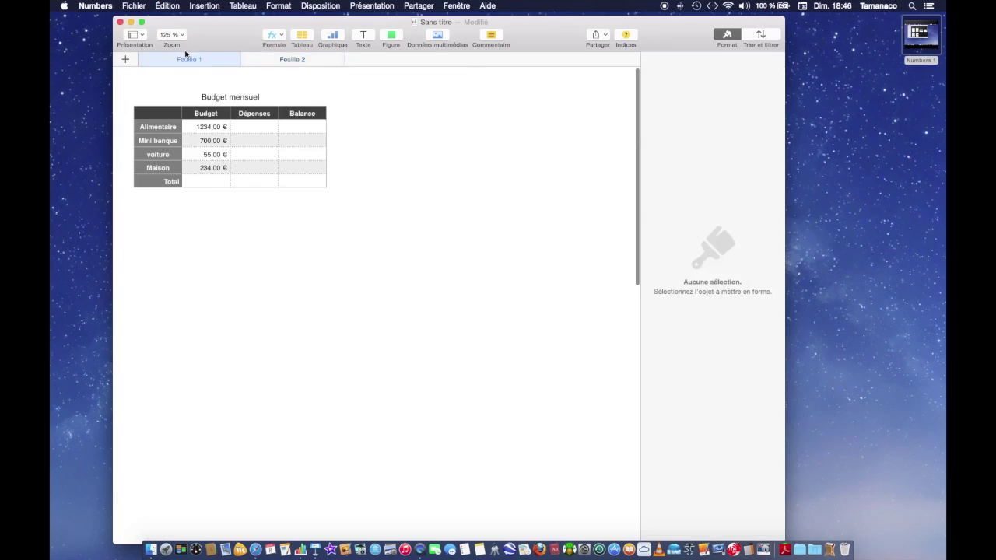
pyautogui.click(257, 124)
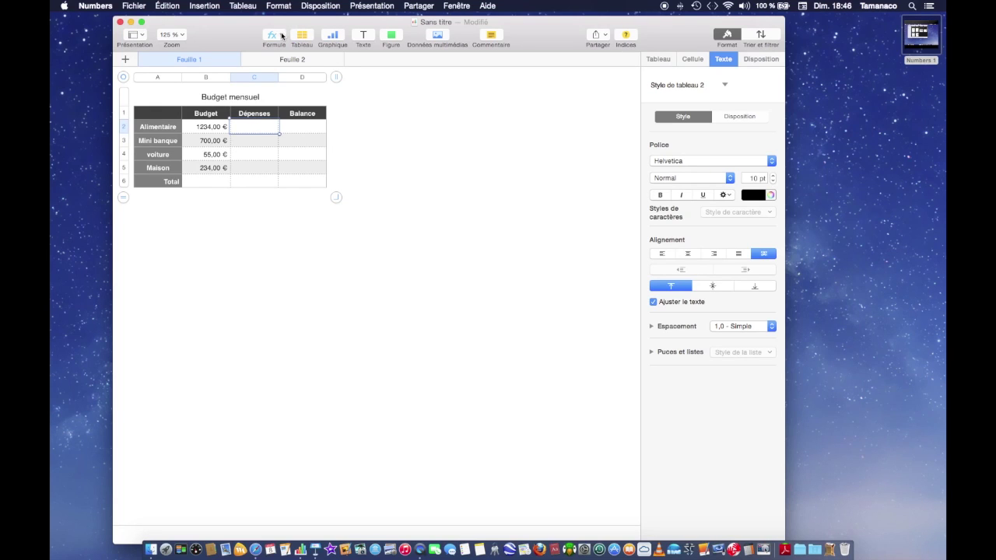
pyautogui.click(281, 36)
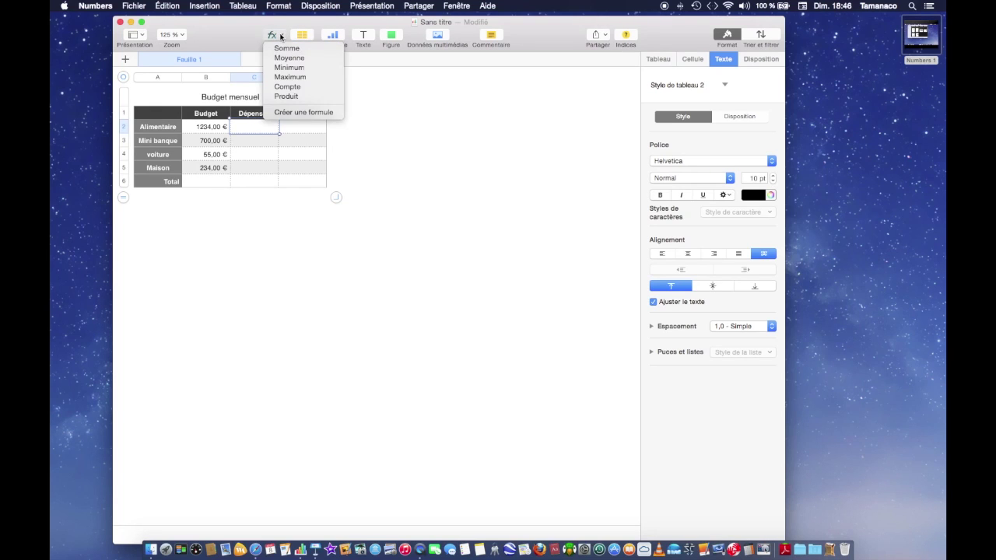
pyautogui.click(302, 112)
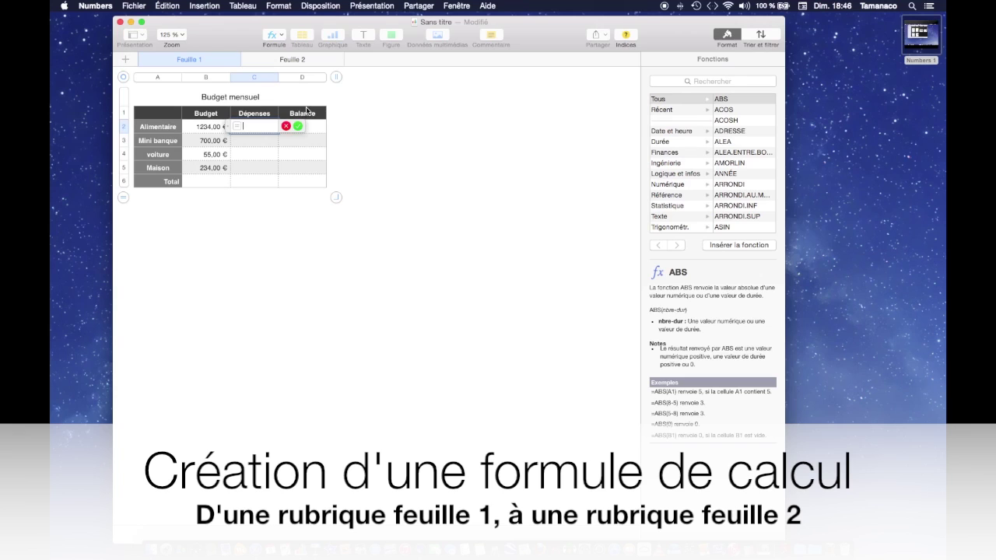
pyautogui.click(281, 63)
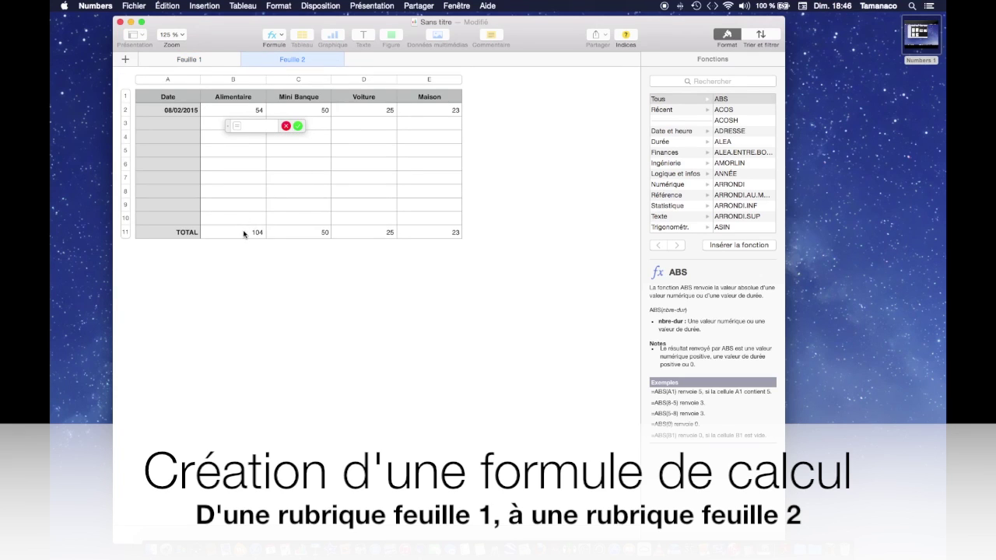
pyautogui.click(243, 234)
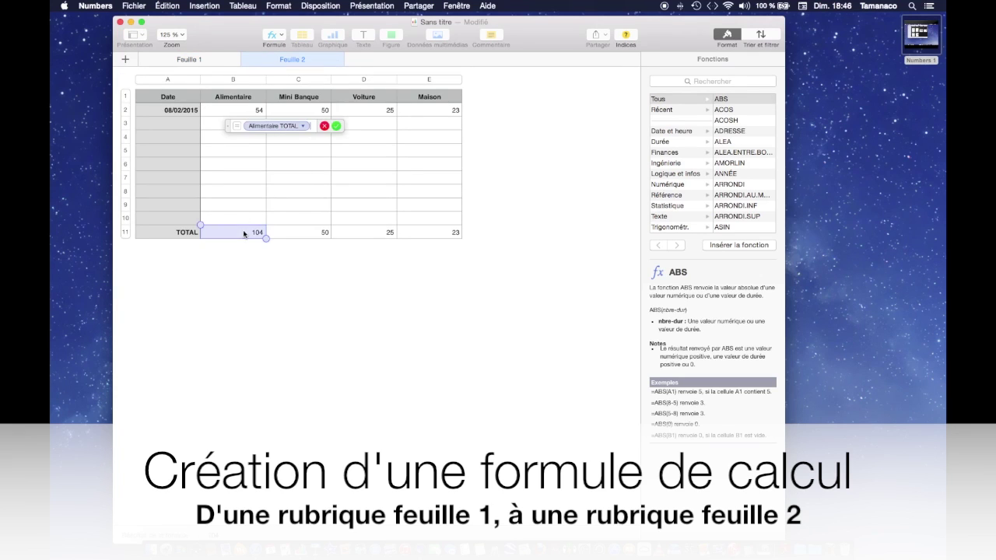
pyautogui.click(336, 127)
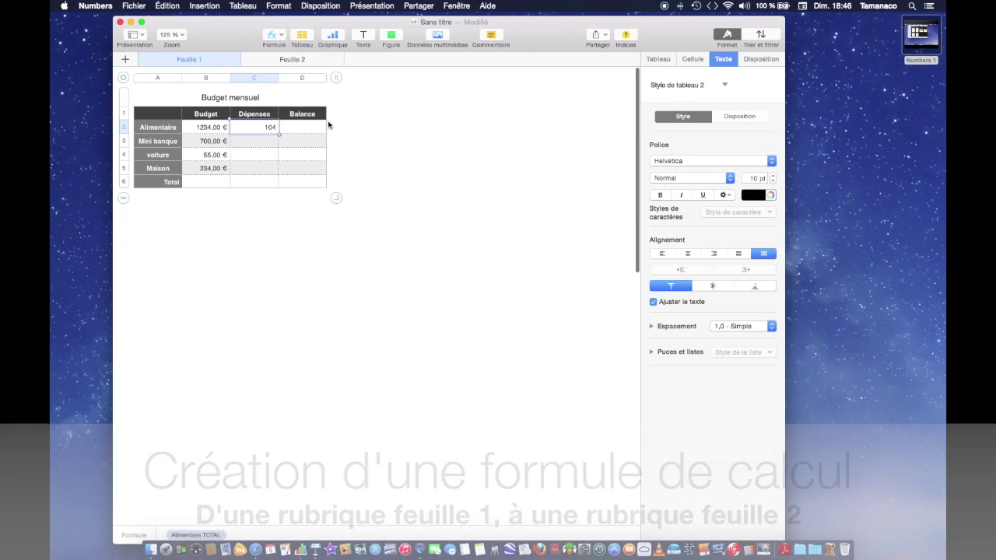
# - Create a formula in the Mini banque Dépenses cell on Feuille 1 that references the Mini Banque TOTAL on Feuille 2
pyautogui.click(276, 62)
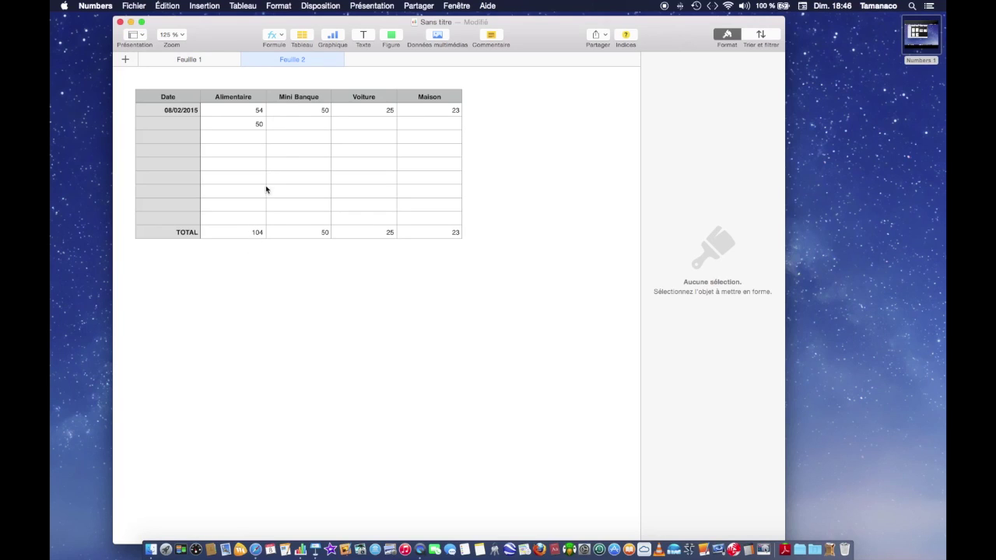
pyautogui.click(224, 61)
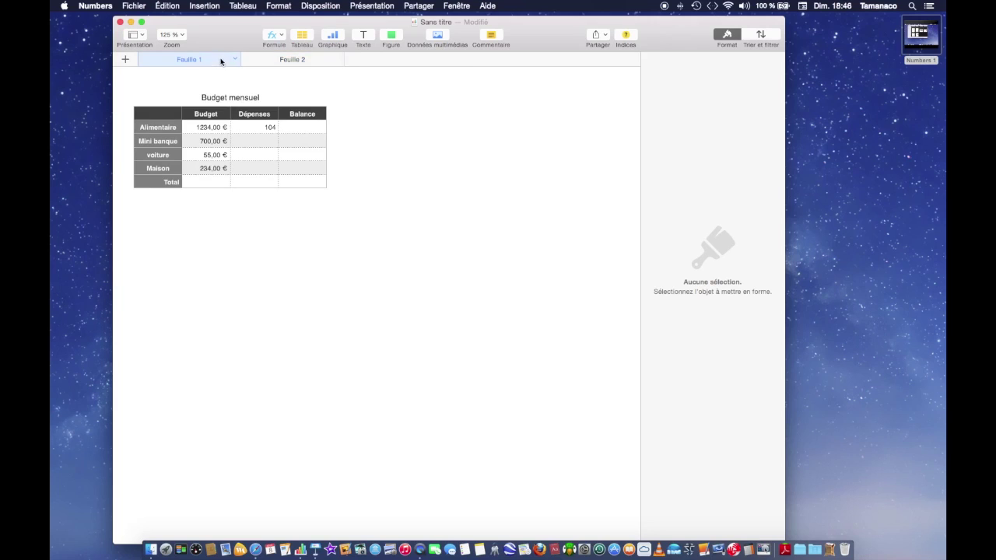
pyautogui.click(257, 142)
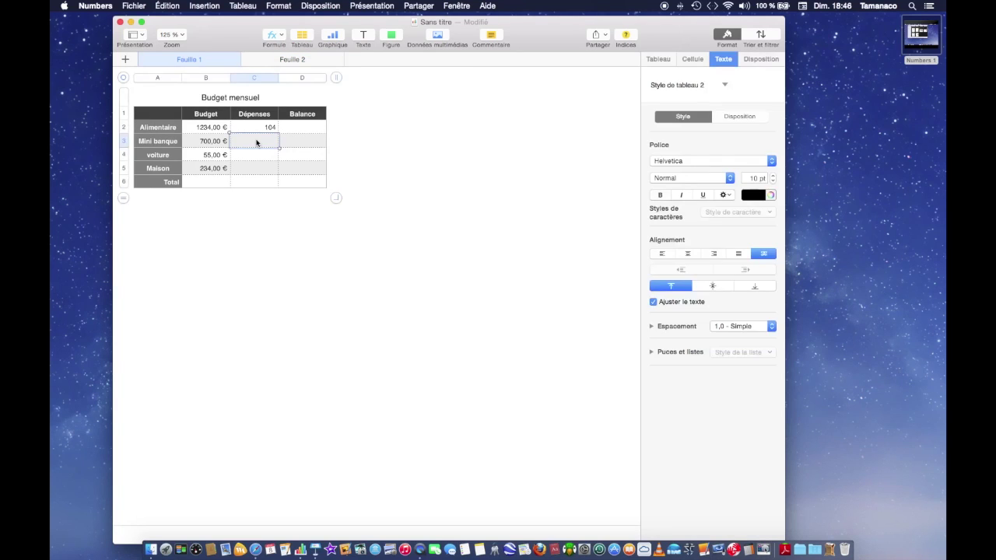
pyautogui.click(283, 37)
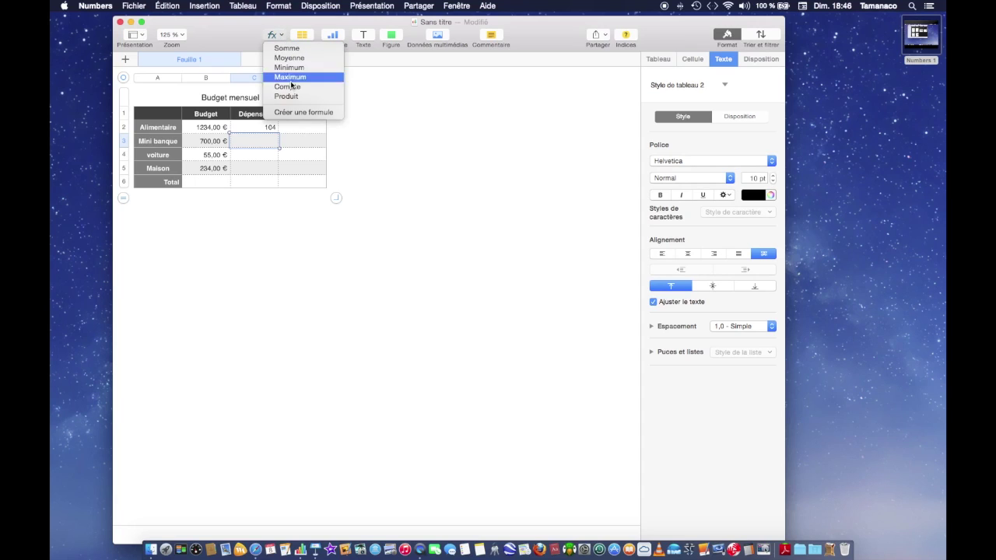
pyautogui.click(288, 113)
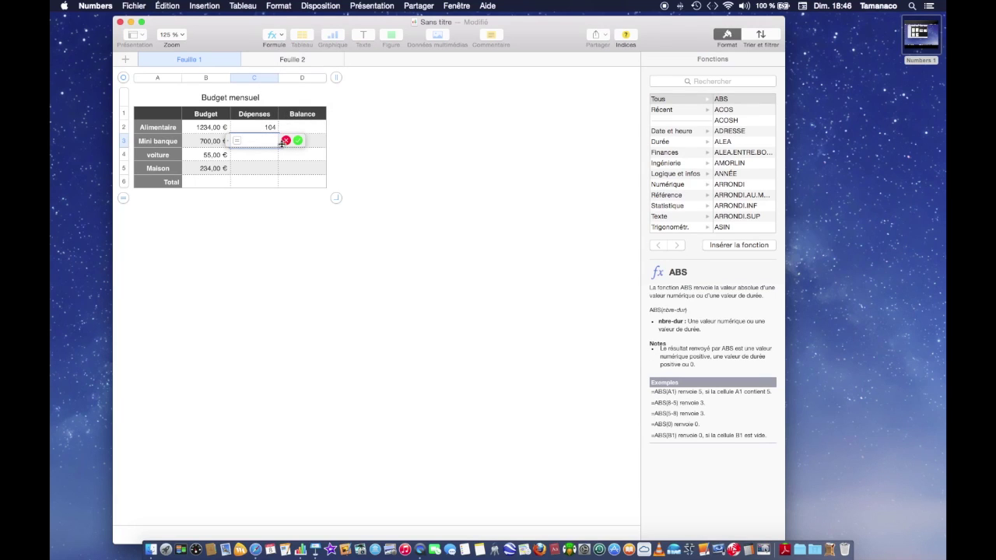
pyautogui.click(277, 61)
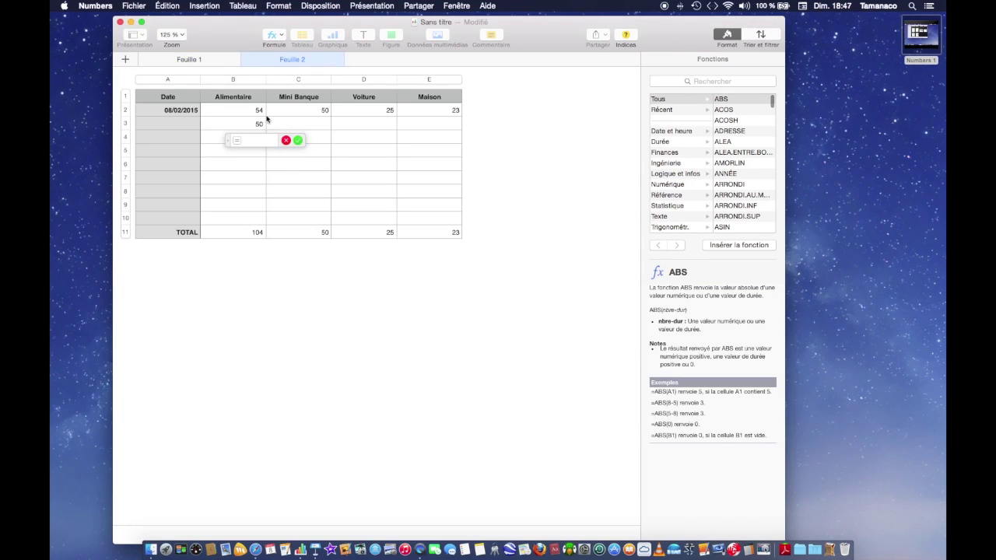
pyautogui.click(308, 235)
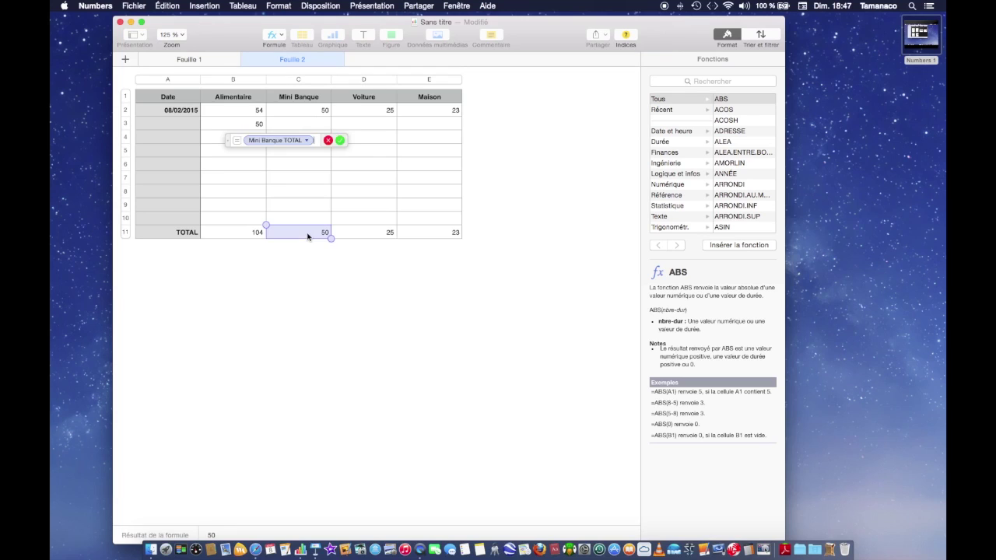
pyautogui.click(340, 141)
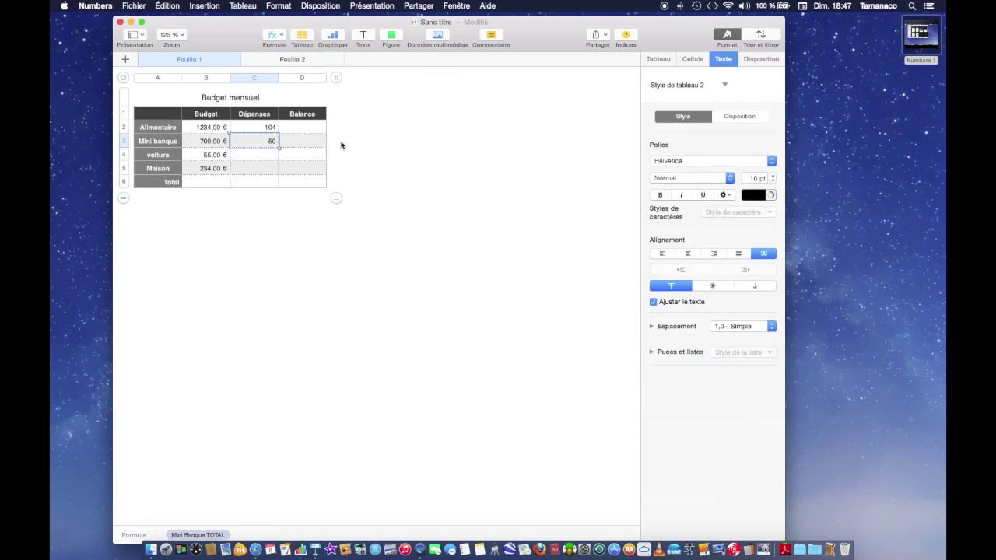
# - Create a formula in the voiture Dépenses cell that references the Voiture TOTAL on Feuille 2
pyautogui.click(255, 155)
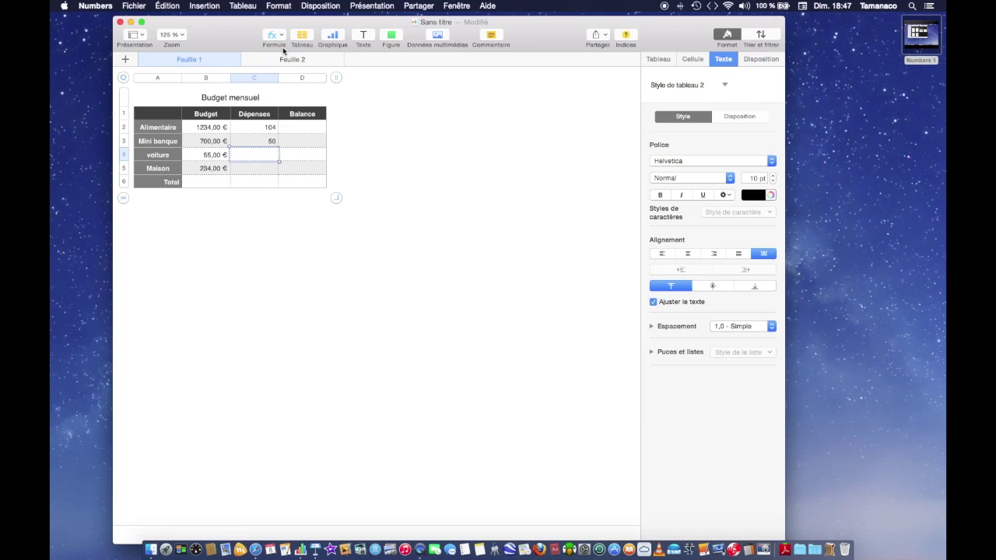
pyautogui.click(283, 39)
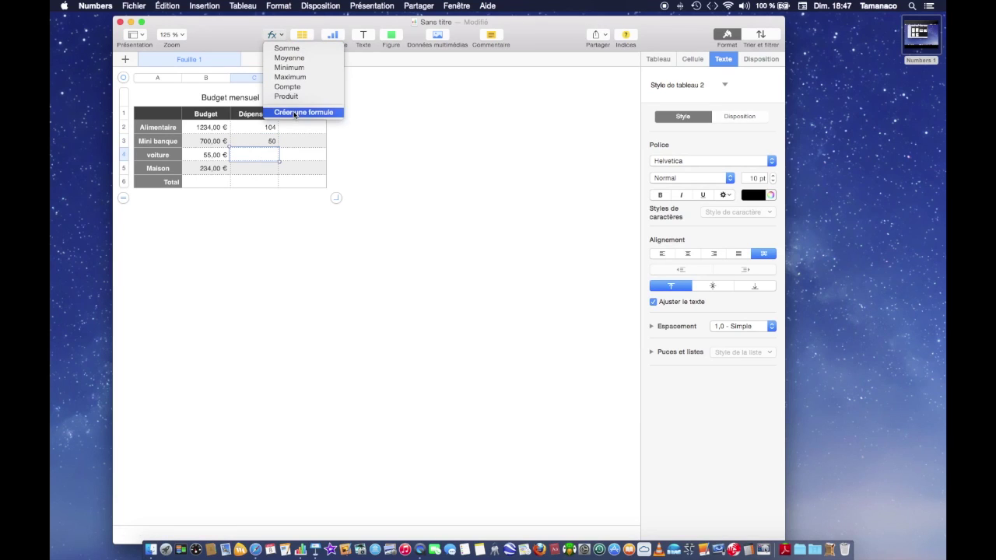
pyautogui.click(294, 114)
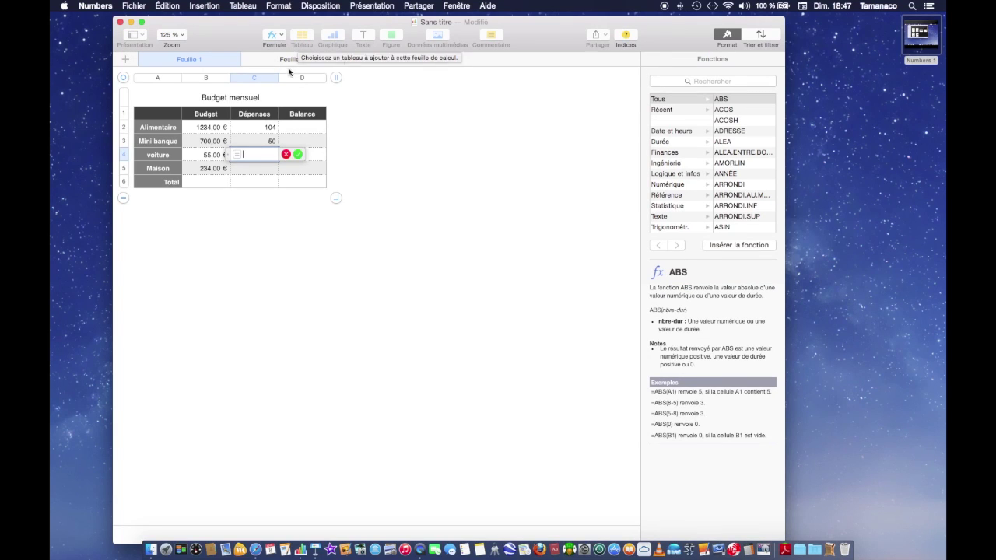
pyautogui.click(289, 60)
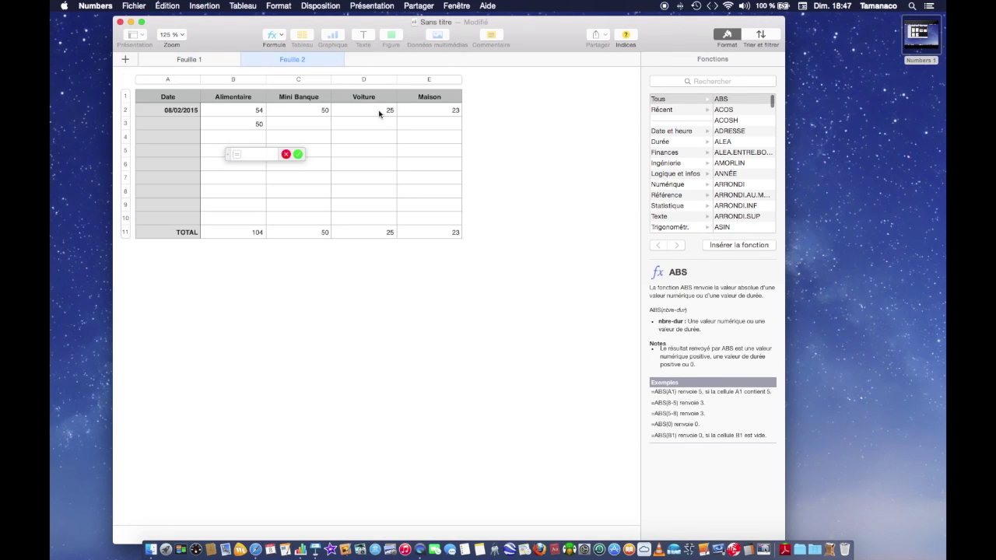
pyautogui.click(378, 235)
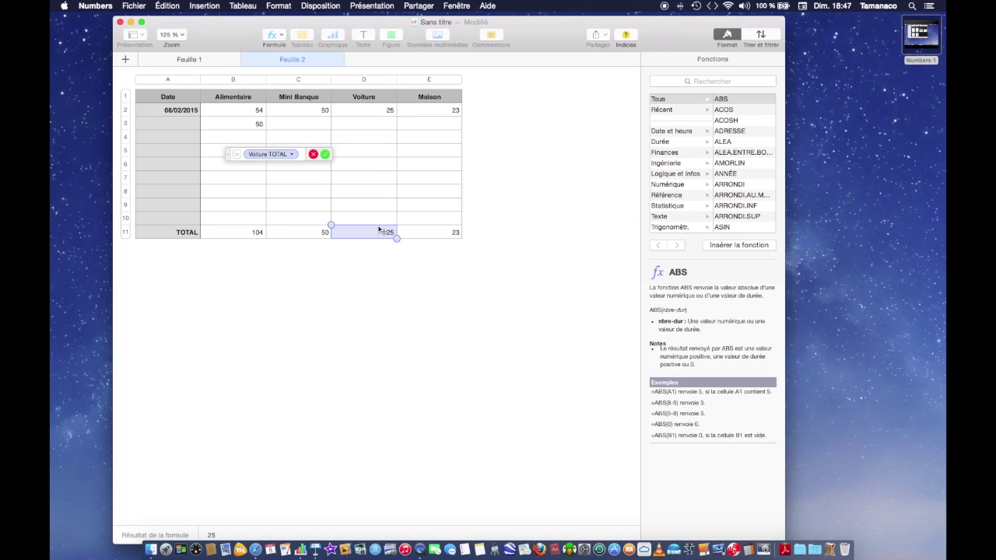
pyautogui.click(325, 154)
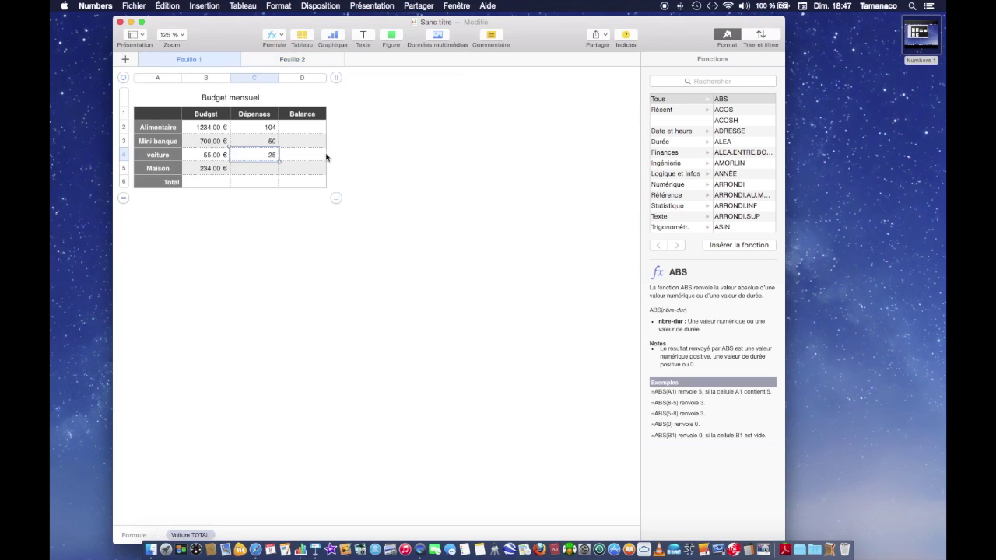
# - Create a formula in the Maison Dépenses cell that references the Maison TOTAL on Feuille 2
pyautogui.click(254, 170)
pyautogui.click(280, 36)
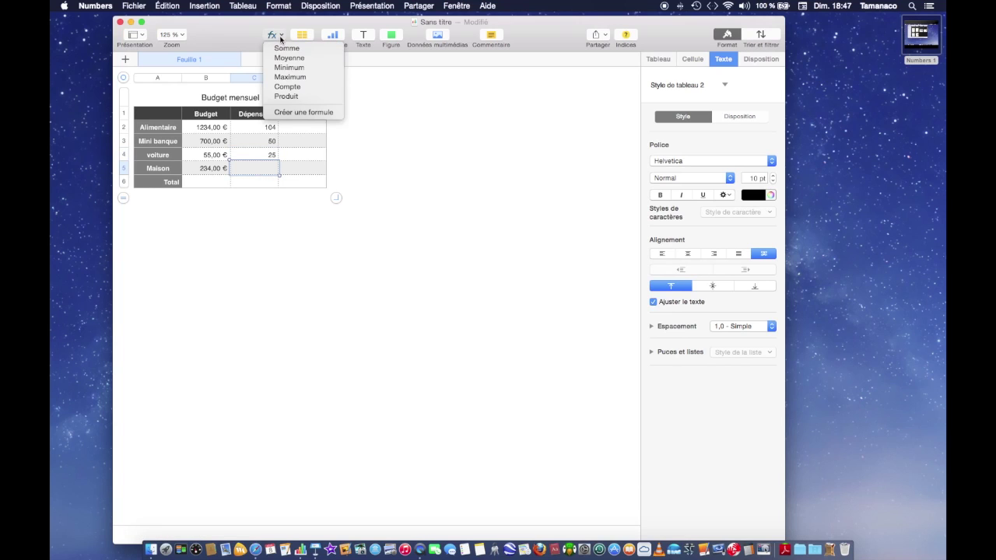
pyautogui.click(298, 113)
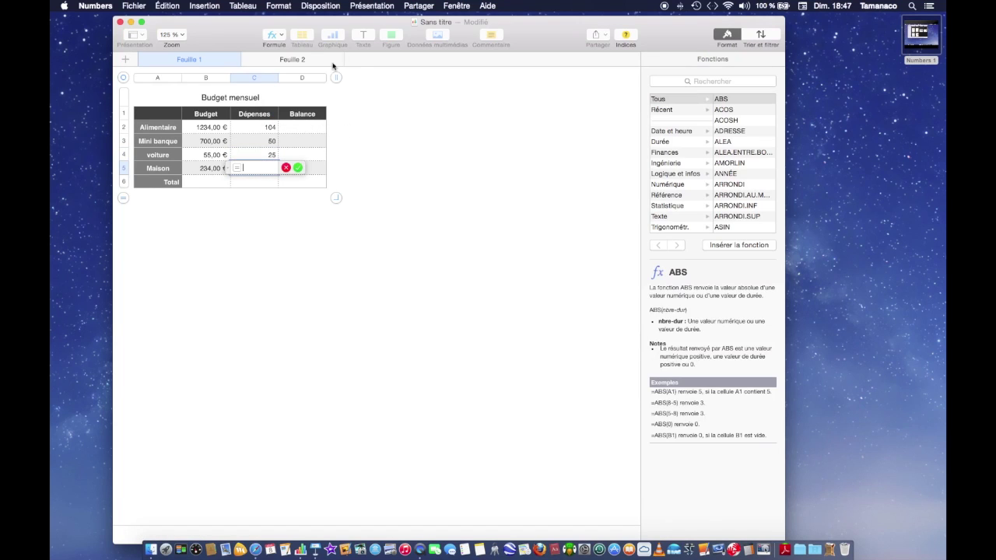
pyautogui.click(302, 59)
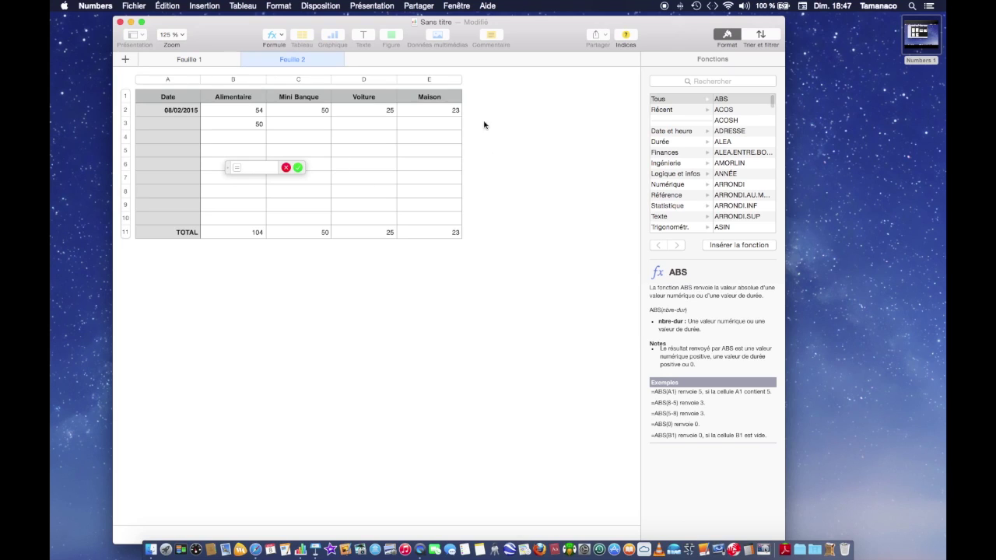
pyautogui.click(447, 235)
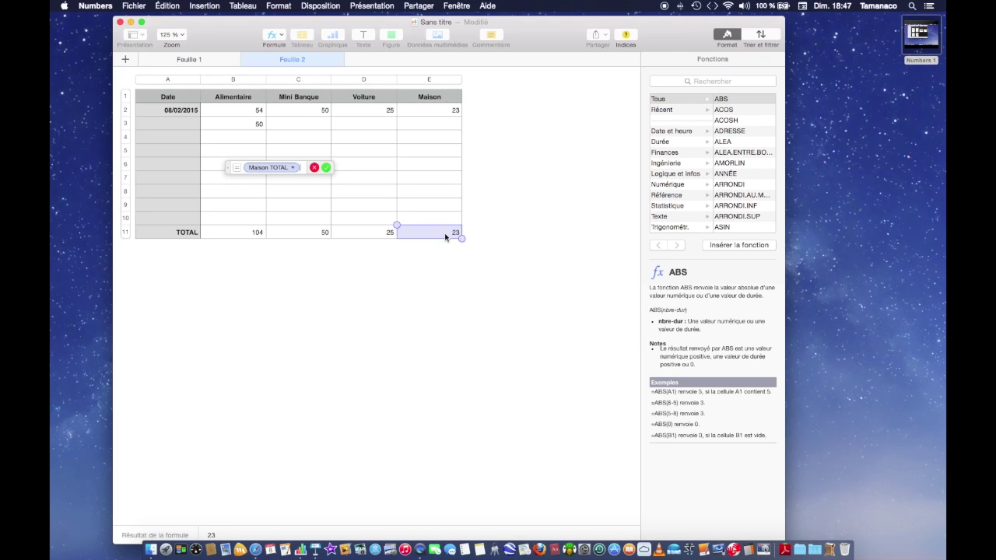
pyautogui.click(325, 168)
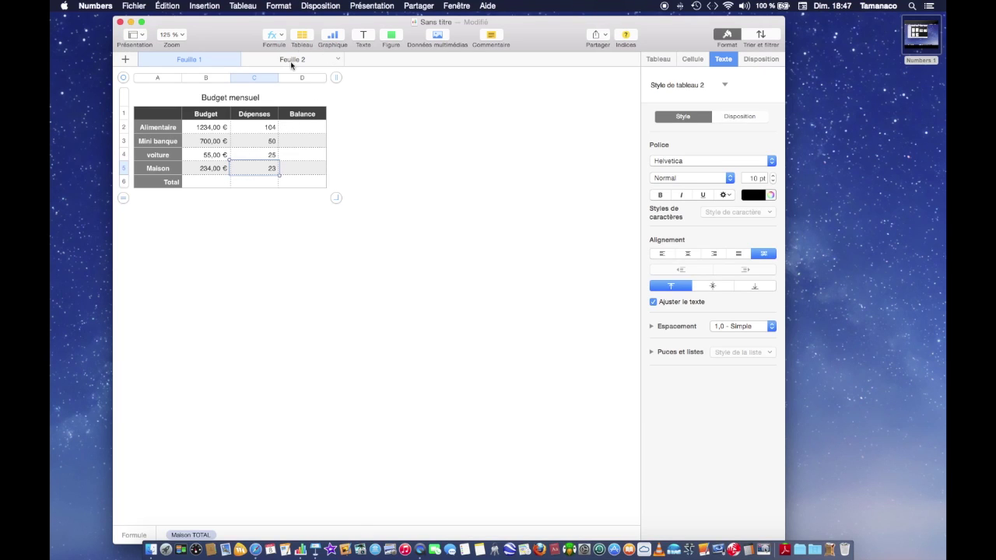
# - Create a formula in the Alimentaire Balance cell on Feuille 1 that subtracts Dépenses Alimentaire from Budget Alimentaire
pyautogui.click(292, 61)
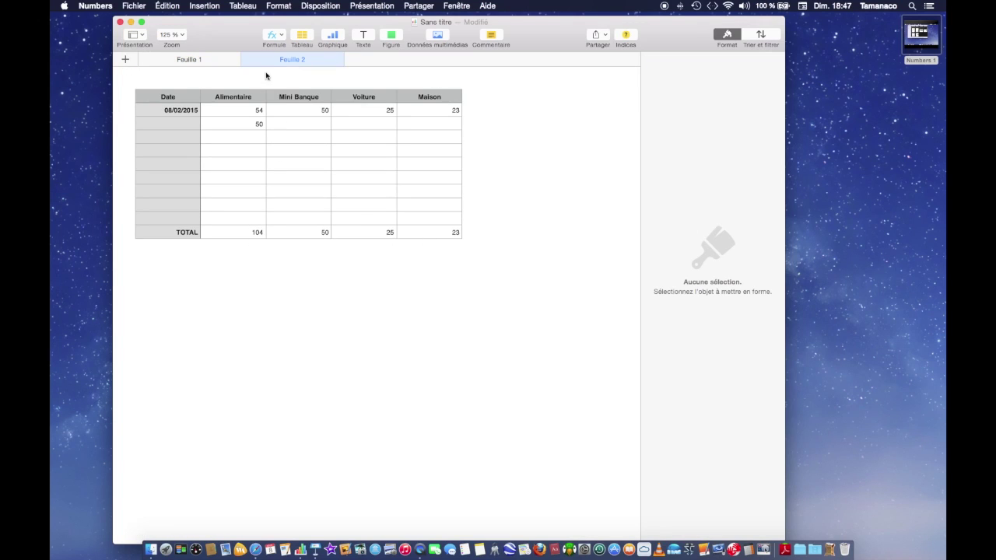
pyautogui.click(224, 65)
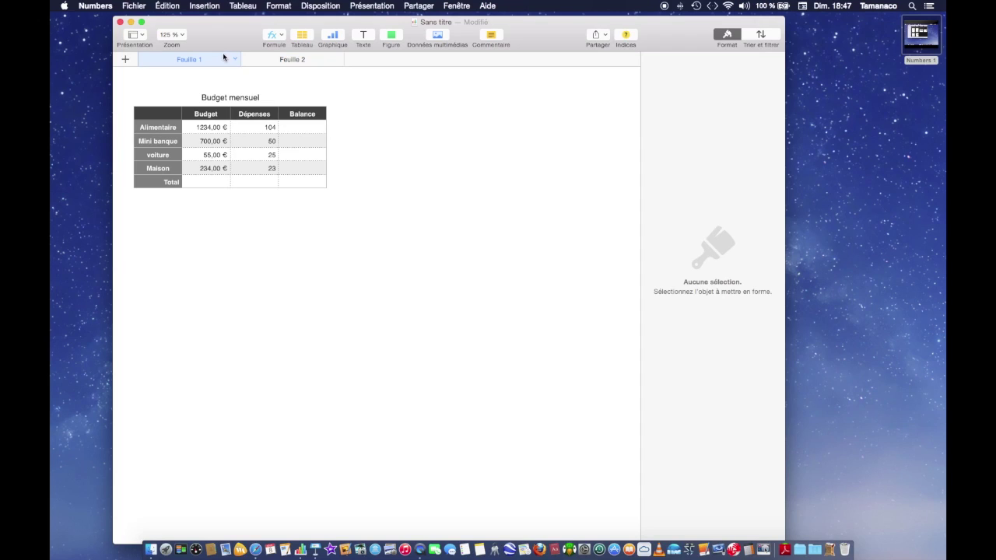
pyautogui.click(304, 129)
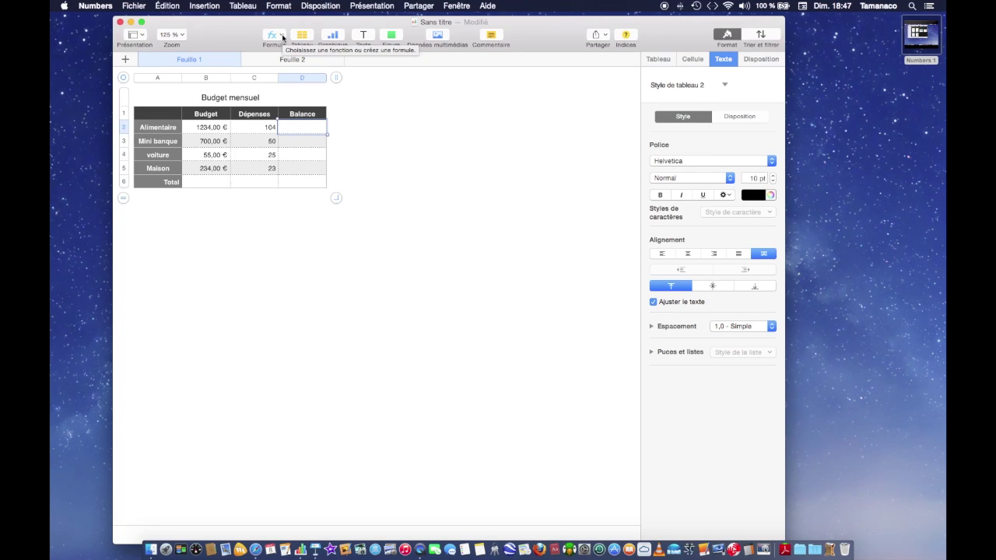
pyautogui.click(283, 37)
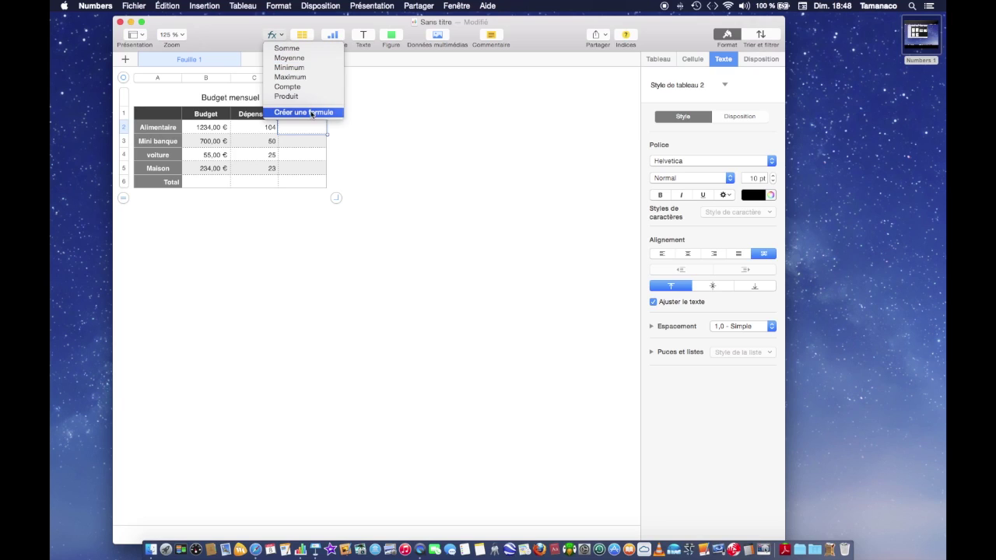
pyautogui.click(312, 113)
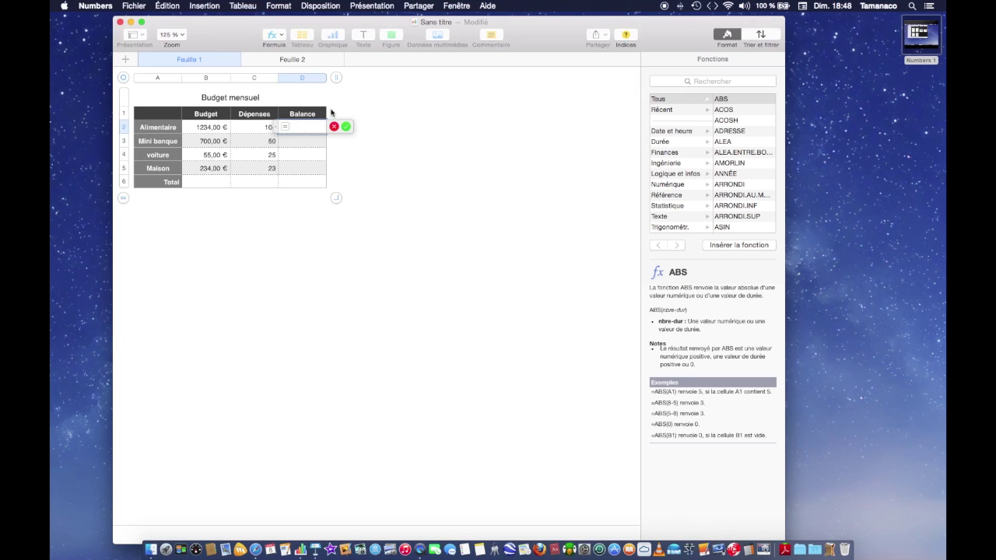
pyautogui.click(204, 131)
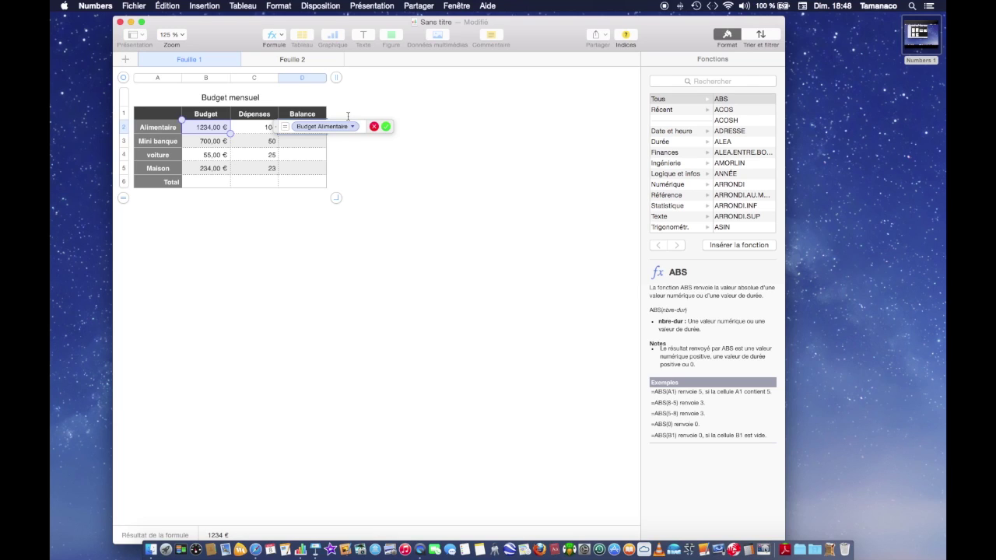
pyautogui.write('-')
pyautogui.click(253, 130)
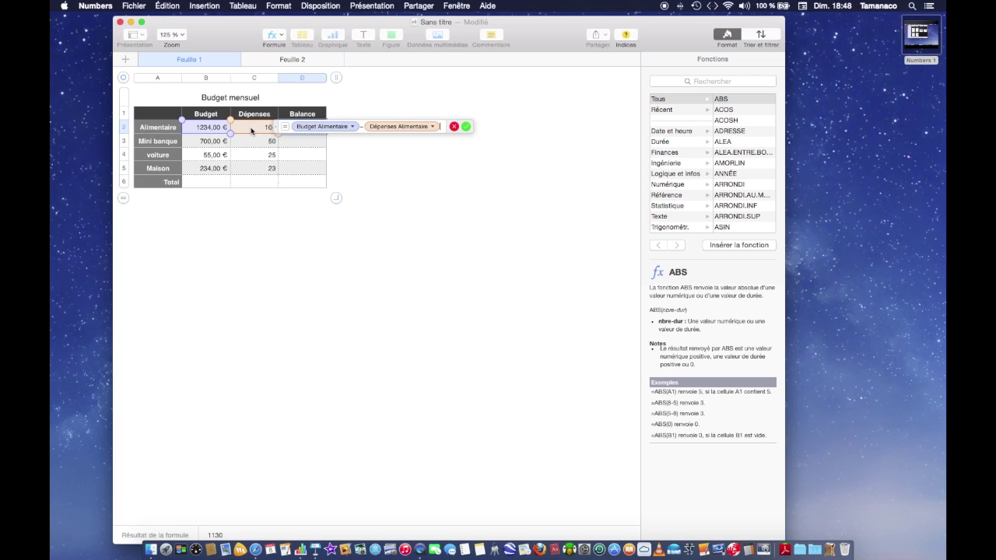
pyautogui.click(466, 127)
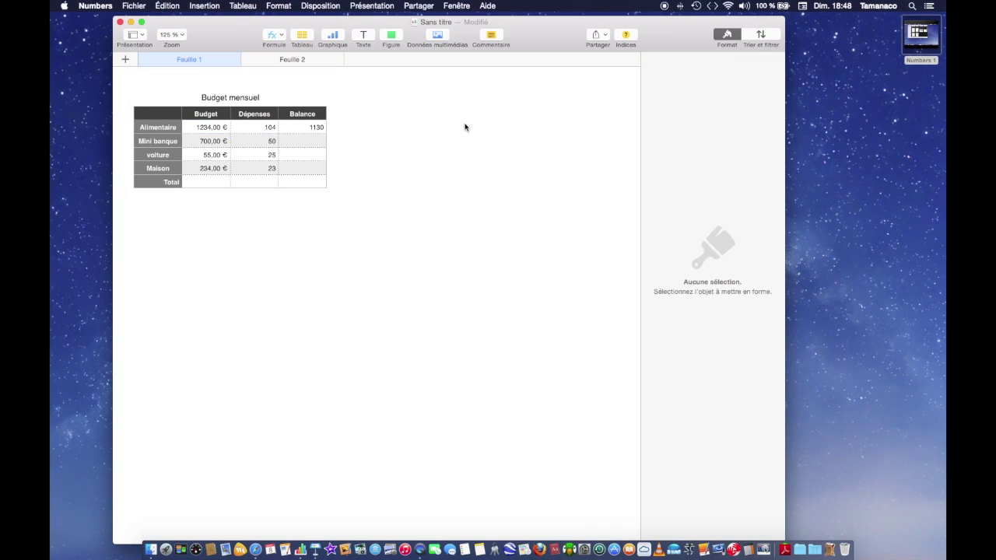
# - Create a formula in the Mini banque Balance cell that subtracts Dépenses Mini banque from Budget Mini banque
pyautogui.click(304, 142)
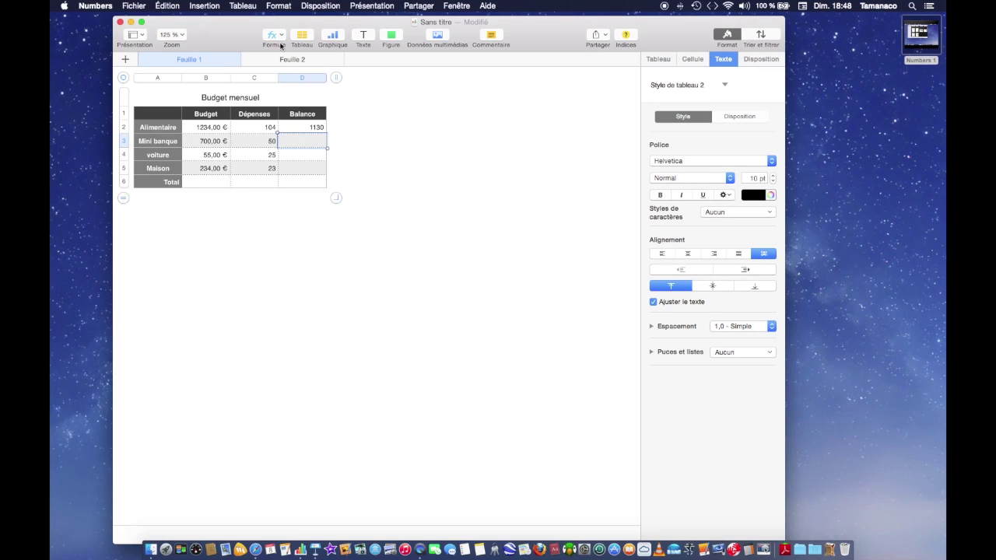
pyautogui.click(278, 36)
pyautogui.click(372, 147)
pyautogui.click(403, 140)
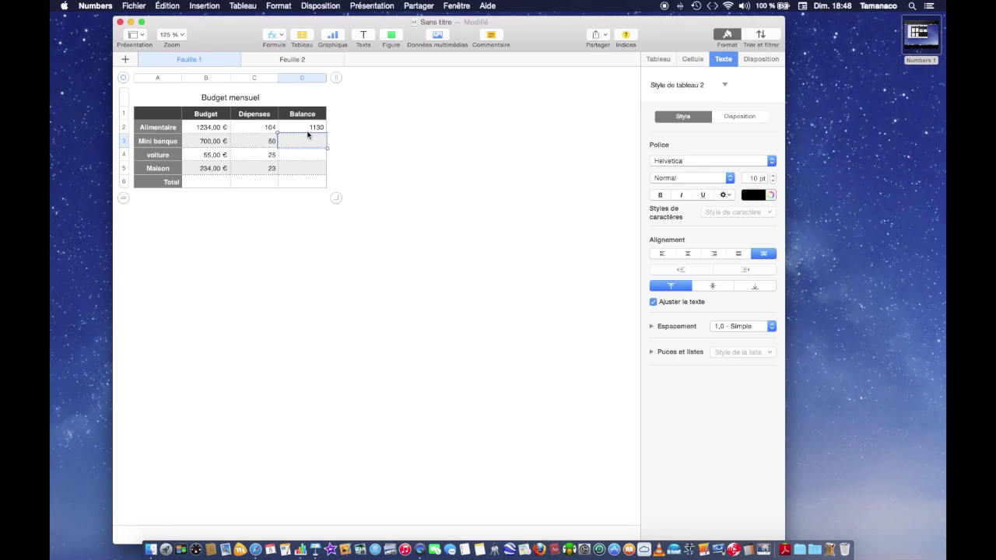
pyautogui.click(283, 35)
pyautogui.click(295, 114)
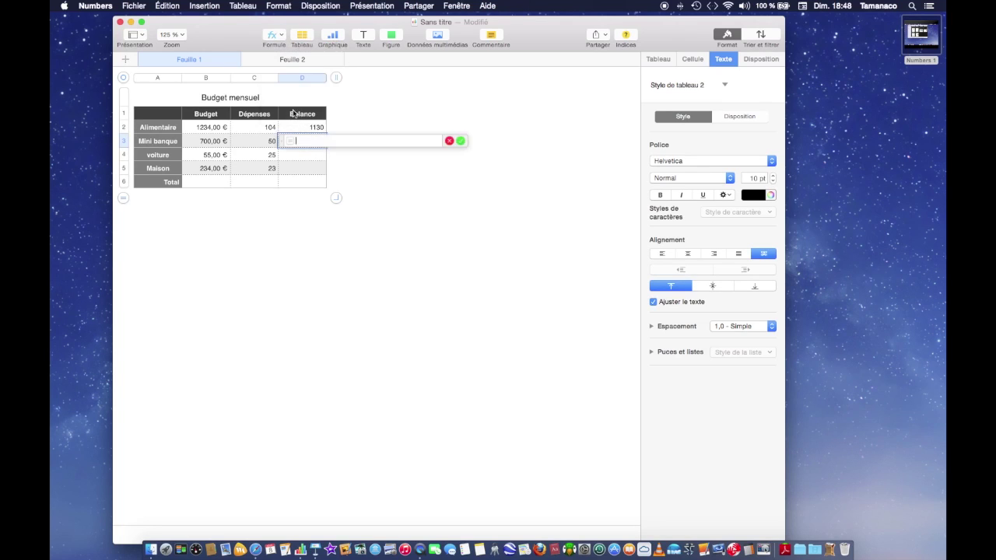
pyautogui.click(209, 142)
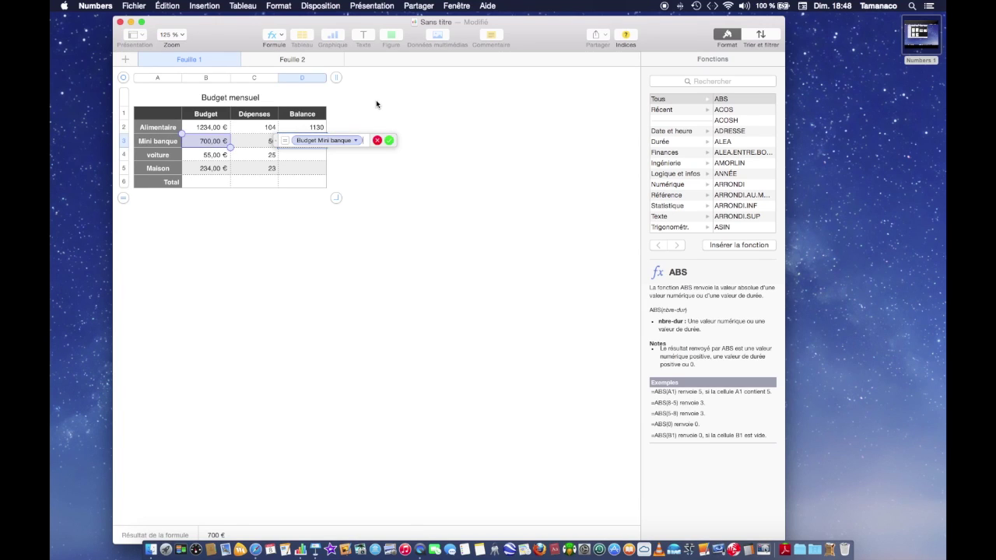
pyautogui.write('- Dépenses Mini banque')
pyautogui.click(257, 141)
pyautogui.click(472, 139)
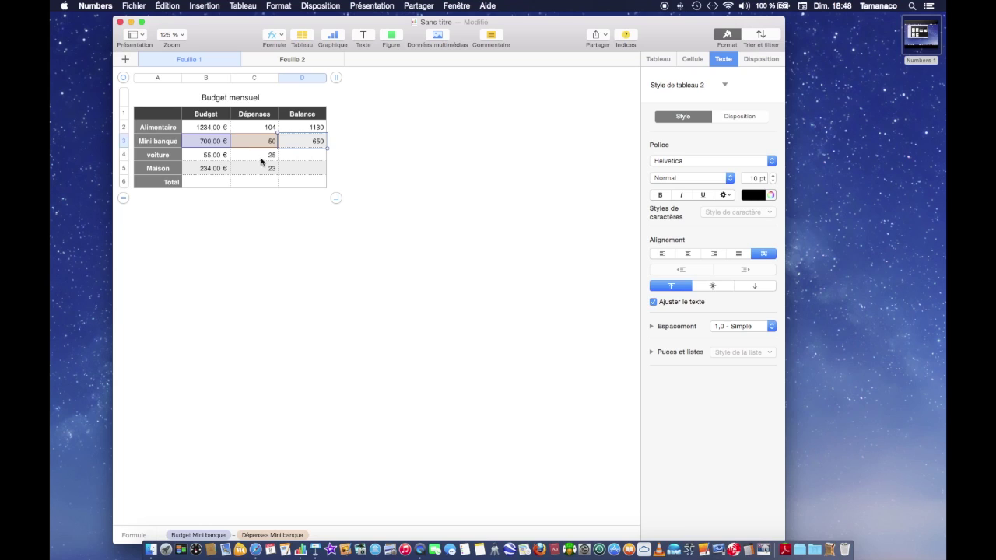
# - Create a formula in the voiture Balance cell that subtracts Dépenses voiture from Budget voiture
pyautogui.click(292, 157)
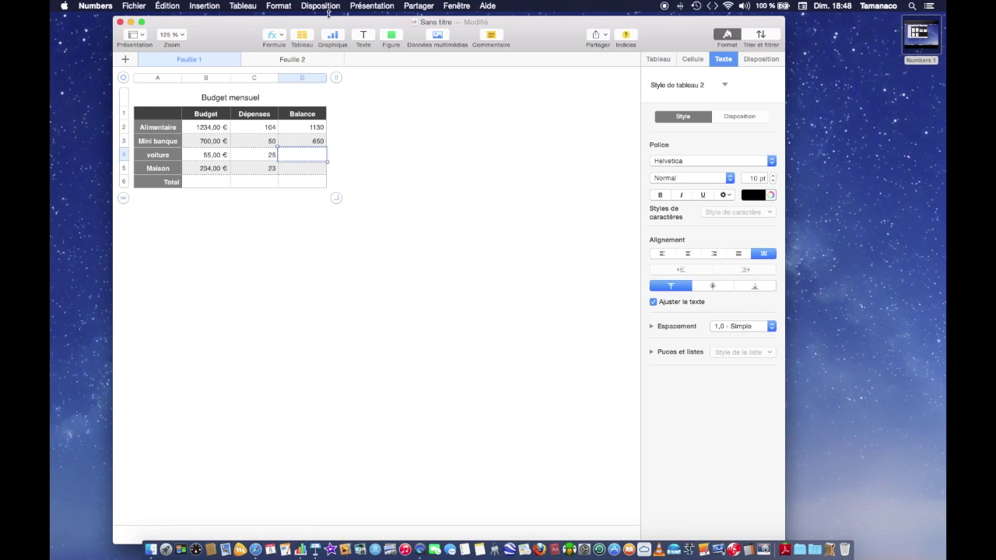
pyautogui.click(279, 35)
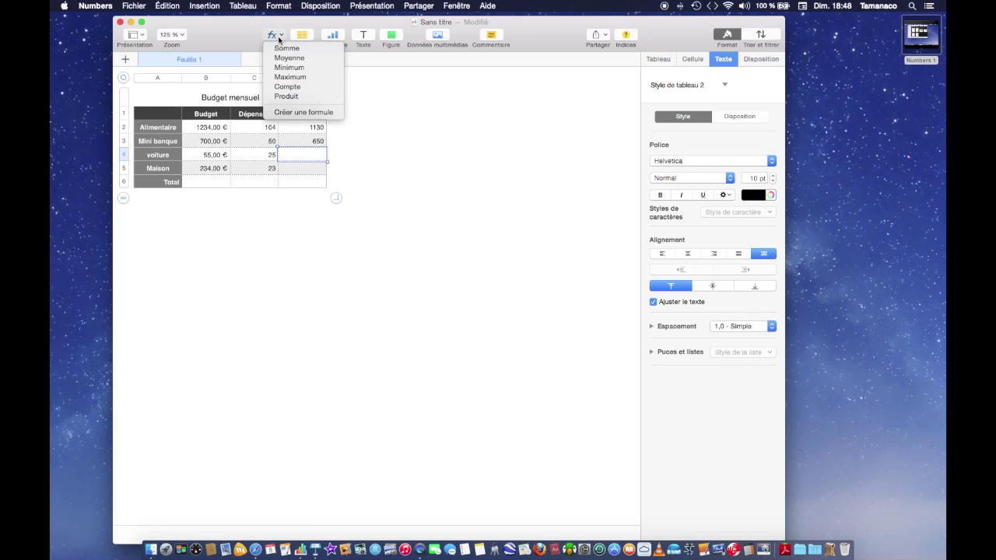
pyautogui.click(296, 112)
pyautogui.click(217, 159)
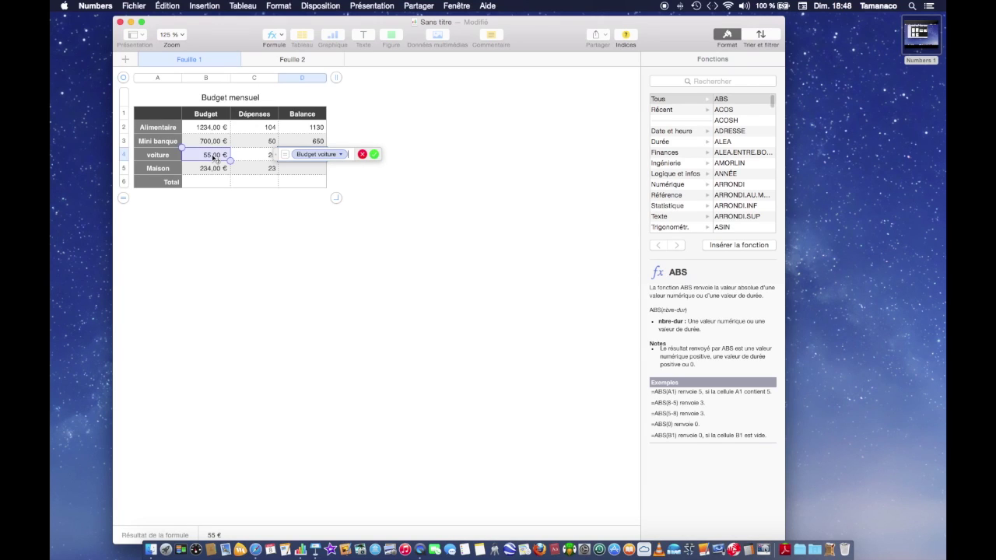
pyautogui.write('- Dépenses voiture')
pyautogui.click(254, 160)
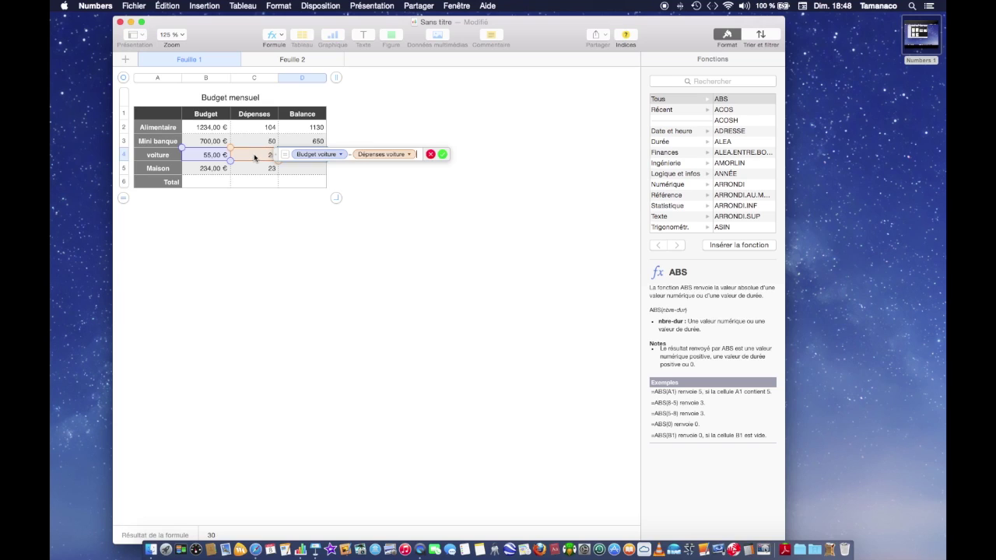
pyautogui.click(442, 155)
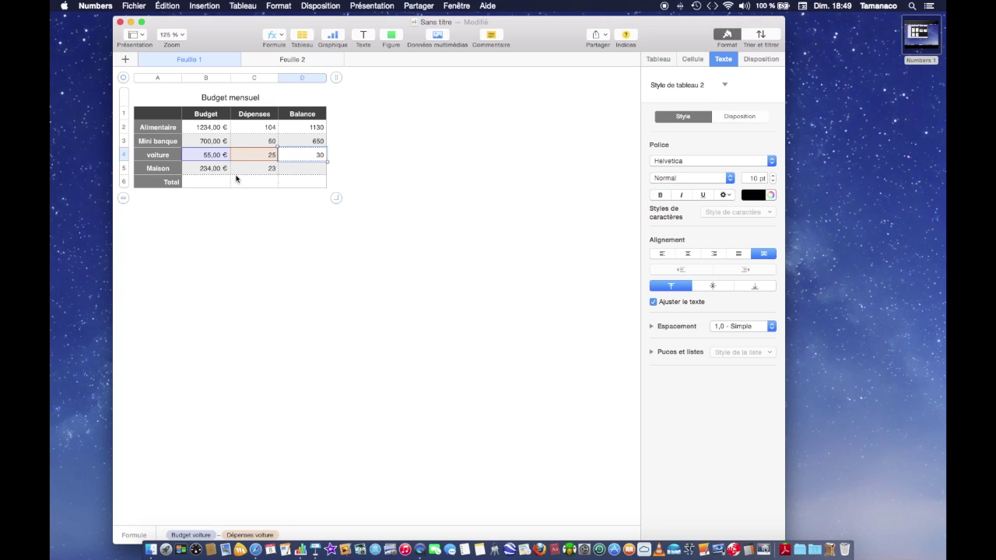
# - Create a formula in the Maison Balance cell that subtracts Dépenses Maison from Budget Maison
pyautogui.click(318, 171)
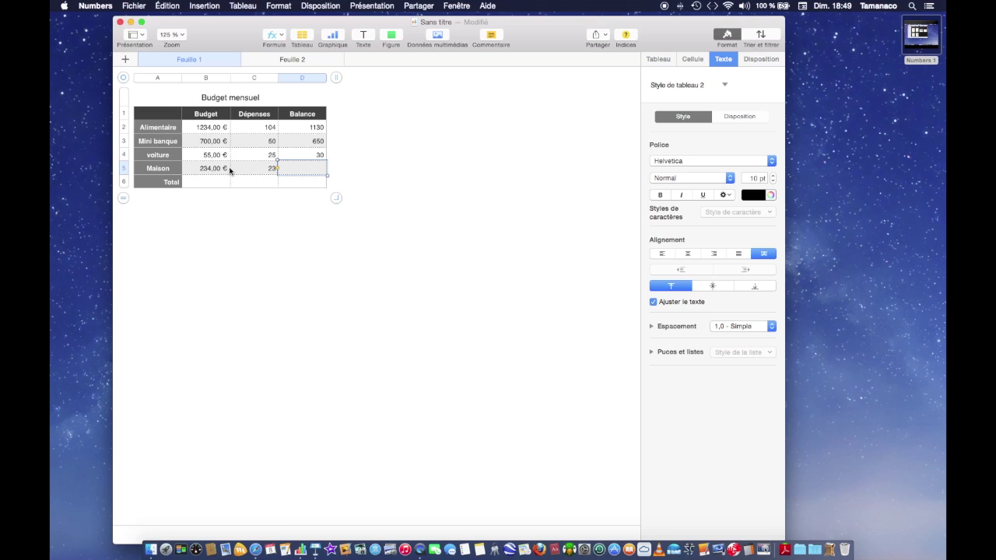
pyautogui.click(283, 36)
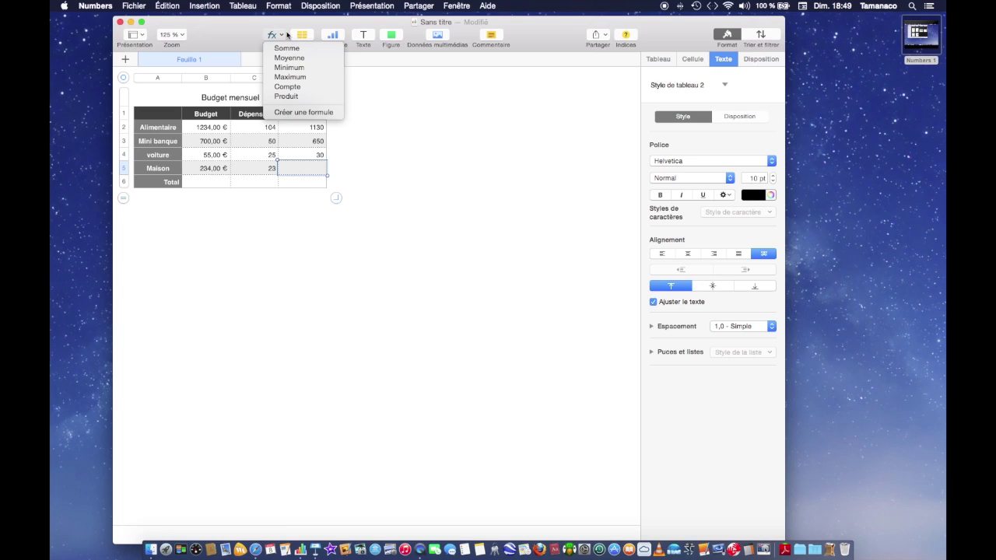
pyautogui.click(304, 112)
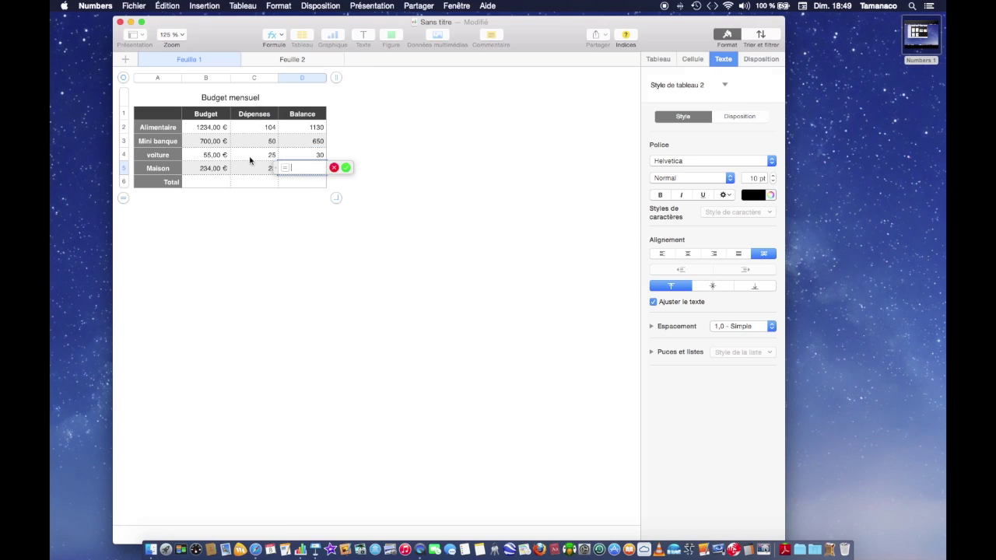
pyautogui.click(224, 169)
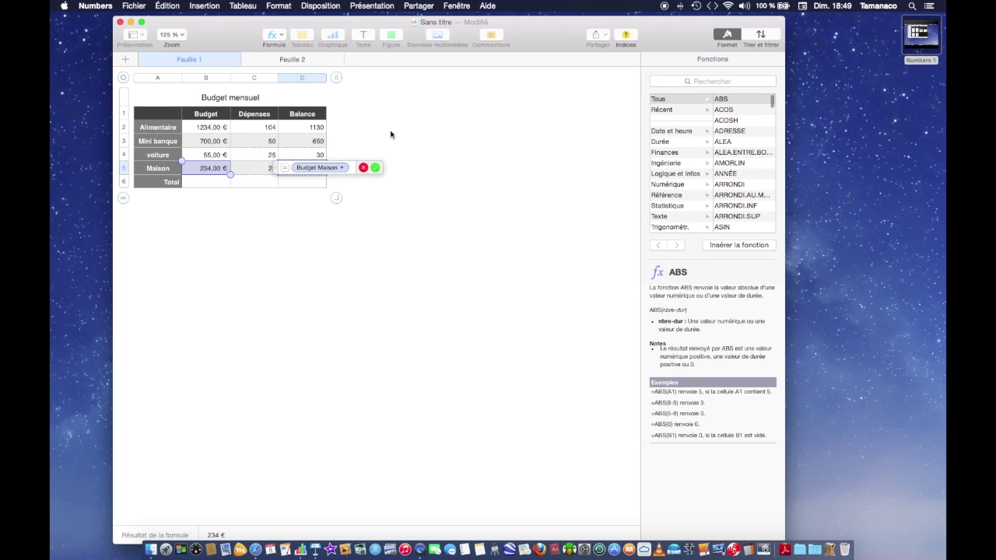
pyautogui.write('-')
pyautogui.click(256, 171)
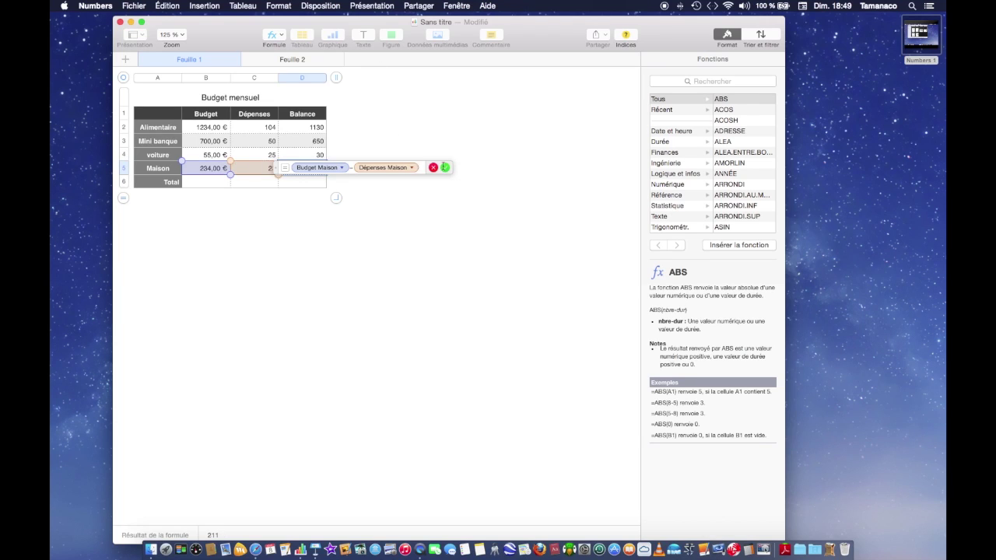
pyautogui.click(445, 168)
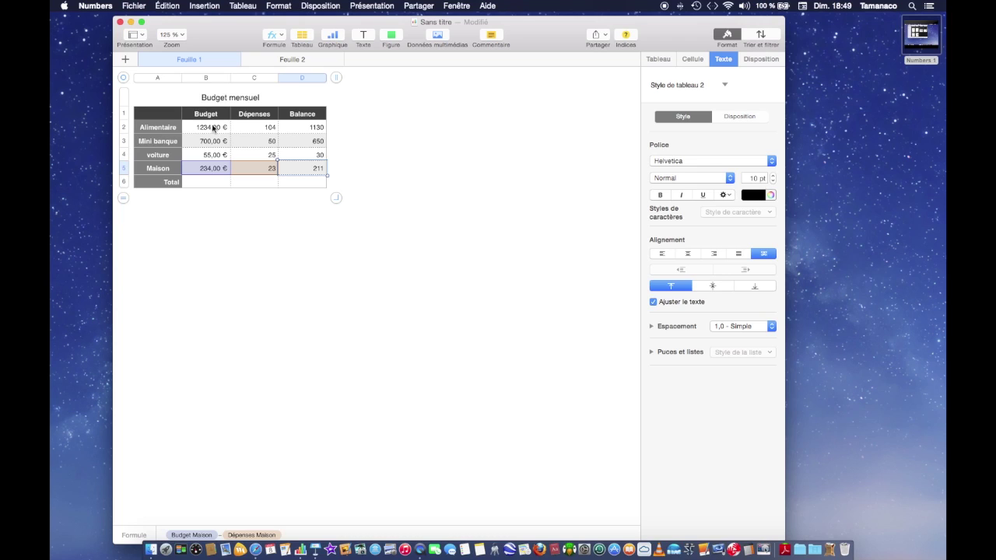
# - Fill the Total row with Somme formulas adding the four category rows of the Budget, Dépenses and Balance columns
pyautogui.moveTo(208, 126); pyautogui.dragTo(205, 168)
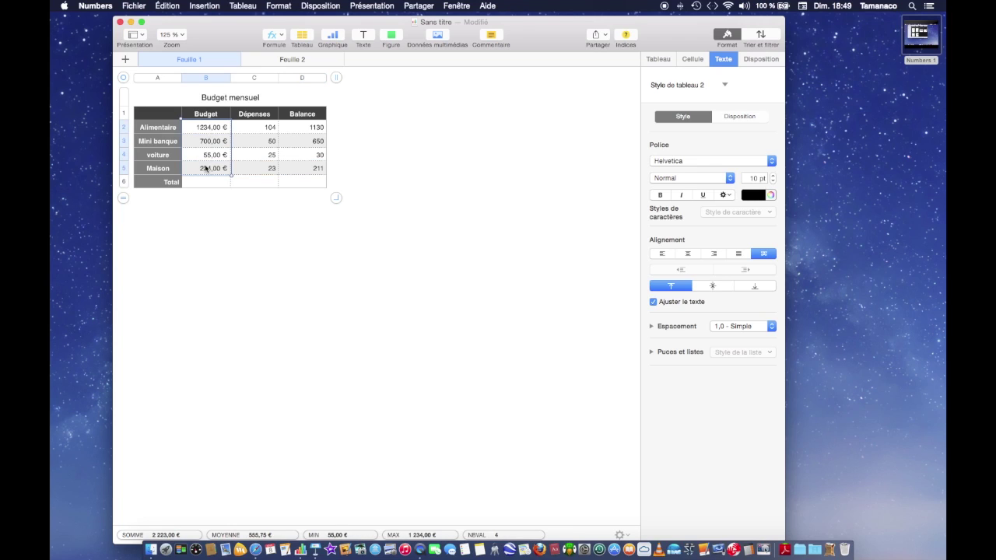
pyautogui.click(280, 45)
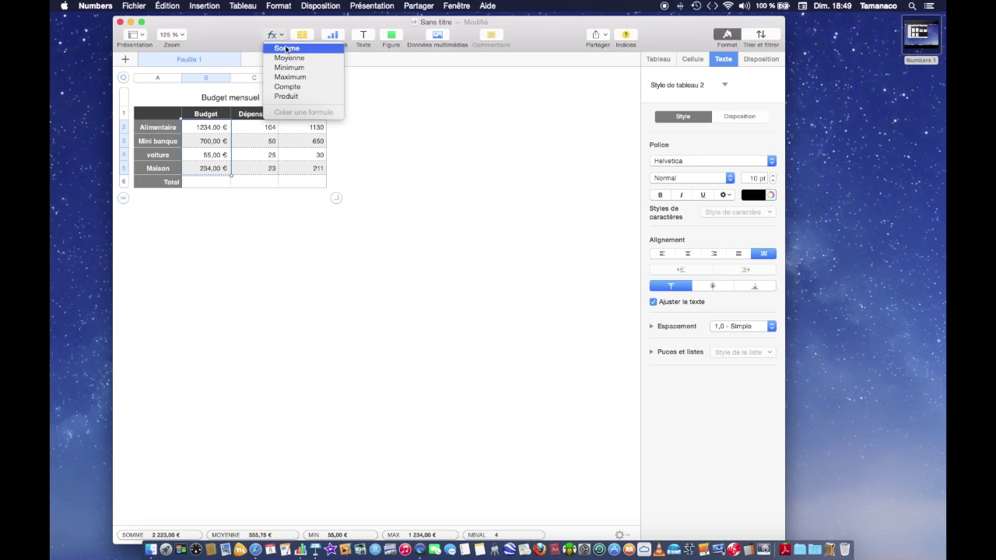
pyautogui.click(286, 48)
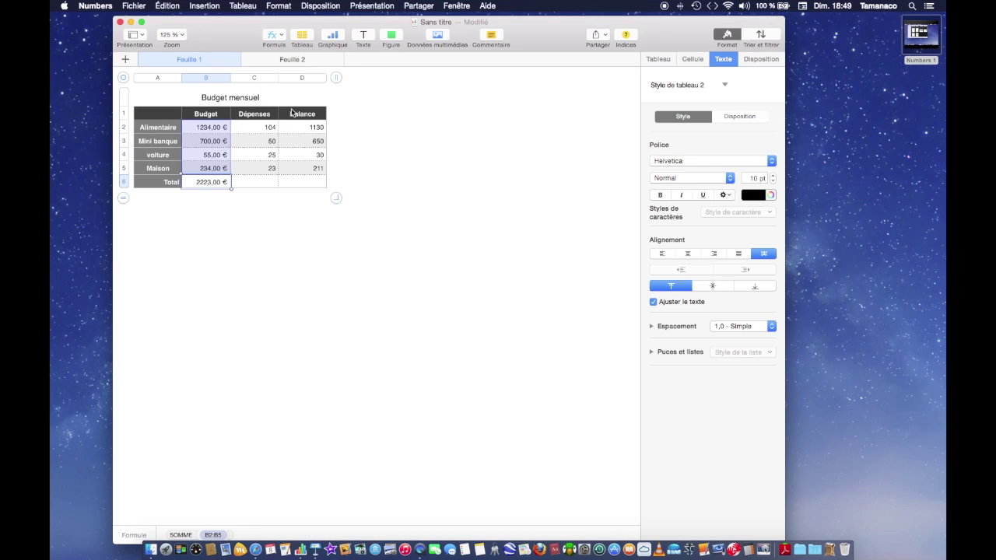
pyautogui.moveTo(266, 129); pyautogui.dragTo(261, 170)
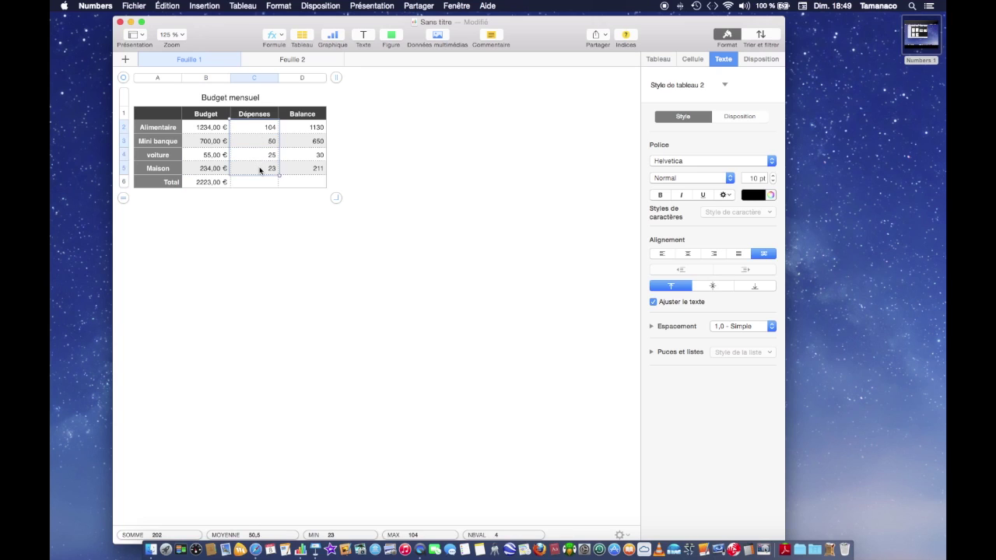
pyautogui.click(274, 35)
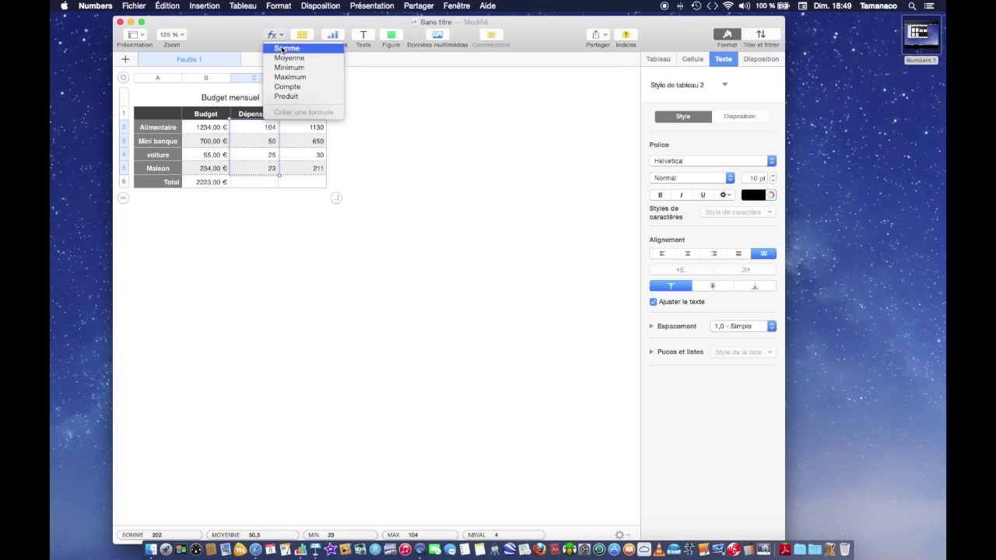
pyautogui.click(282, 49)
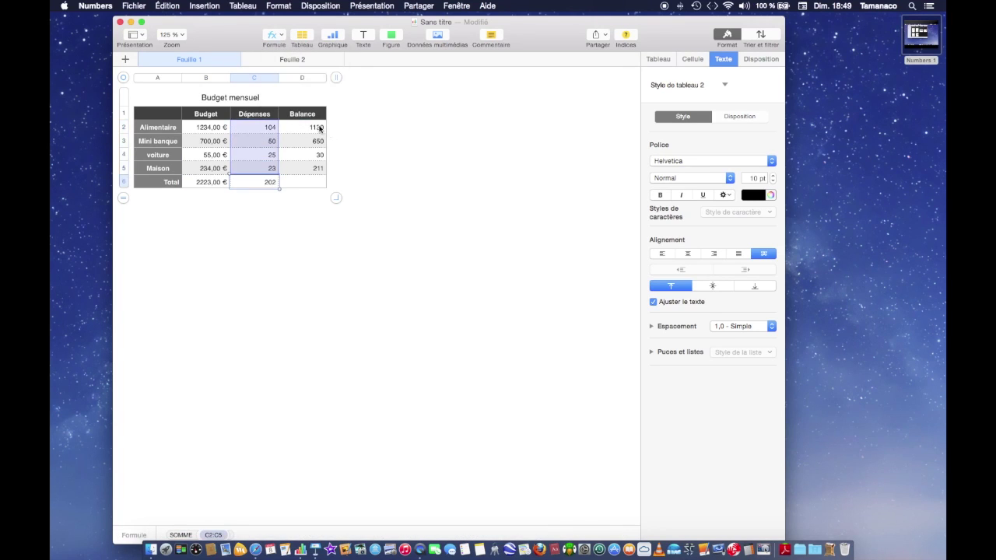
pyautogui.moveTo(312, 126); pyautogui.dragTo(306, 171)
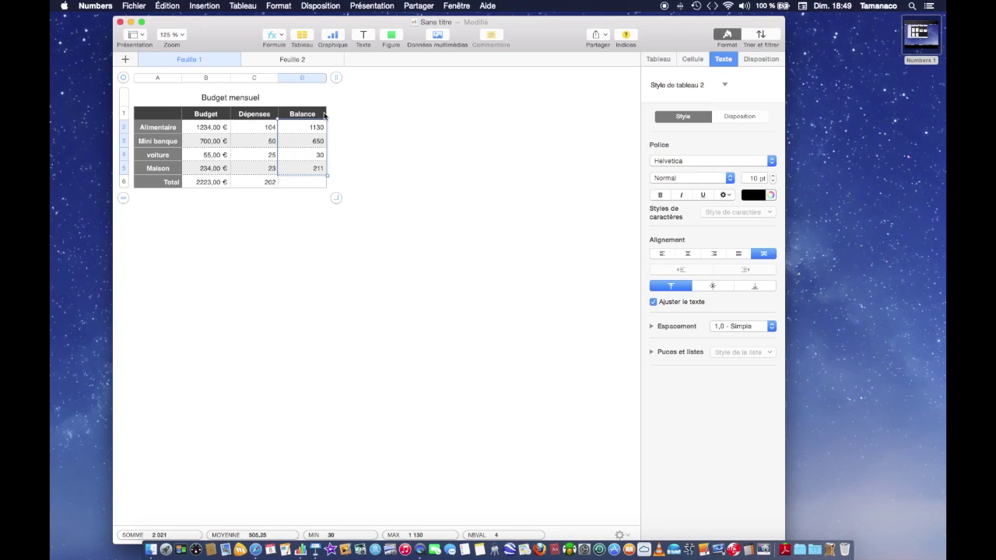
pyautogui.click(280, 39)
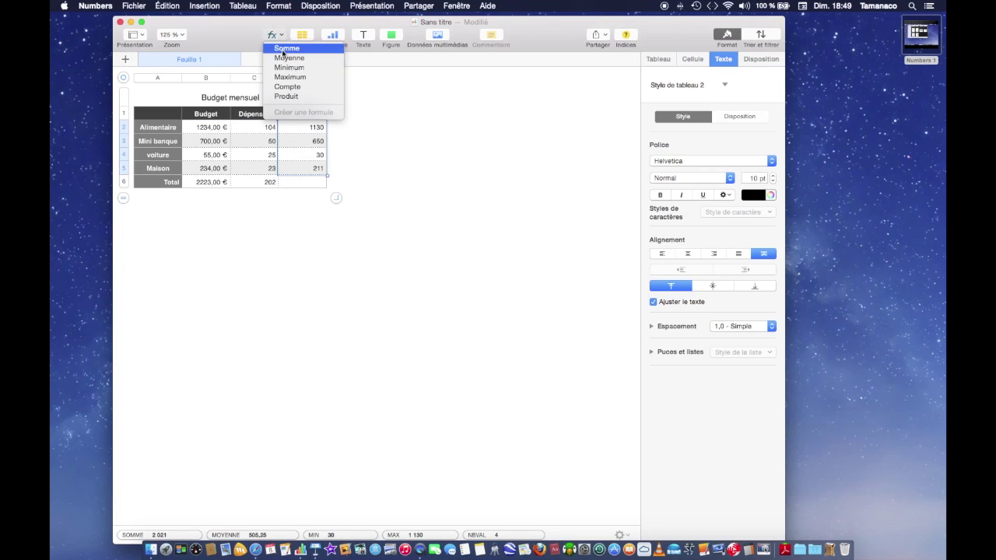
pyautogui.click(283, 49)
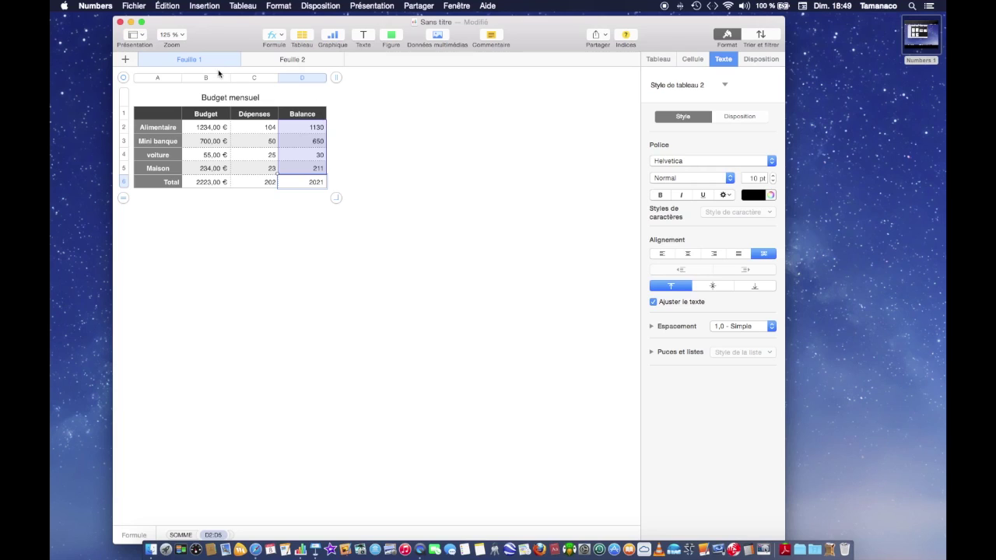
# - Enter an expense of 1300 in cell B4 of the Alimentaire column on Feuille 2
pyautogui.click(292, 60)
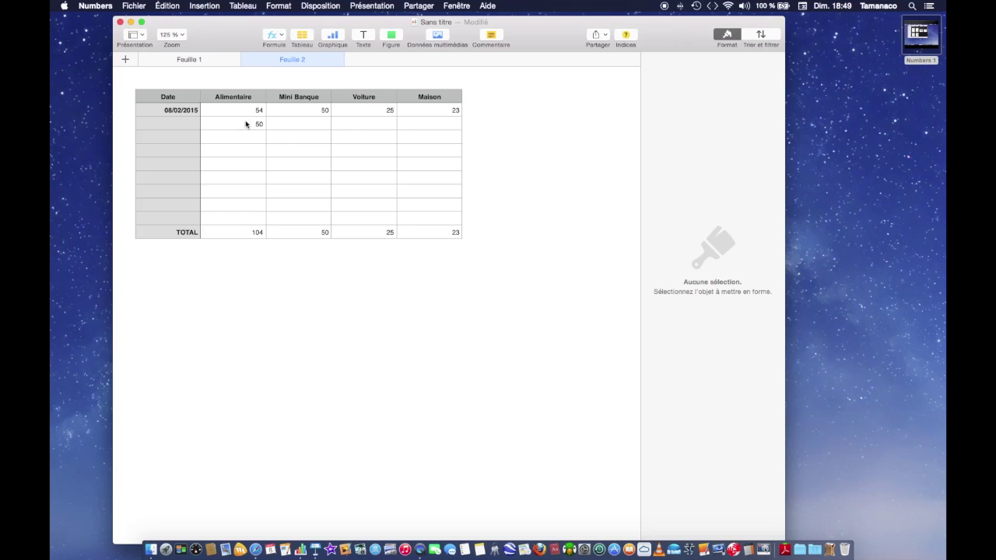
pyautogui.click(215, 61)
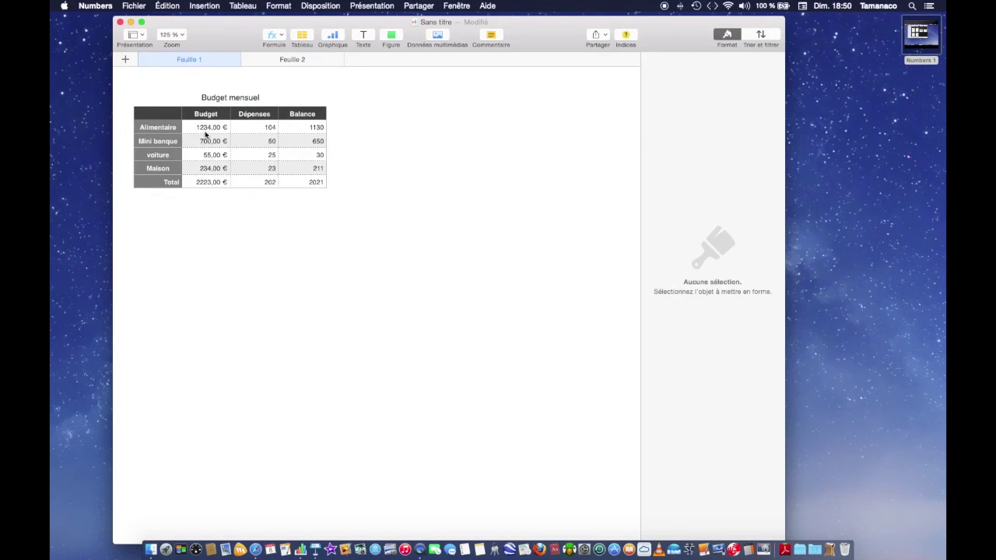
pyautogui.click(281, 64)
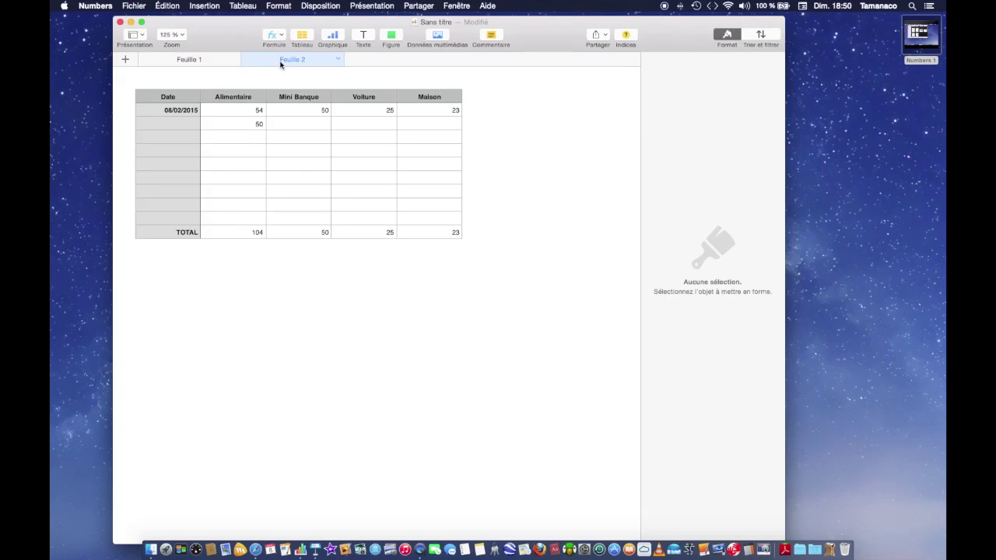
pyautogui.click(234, 140)
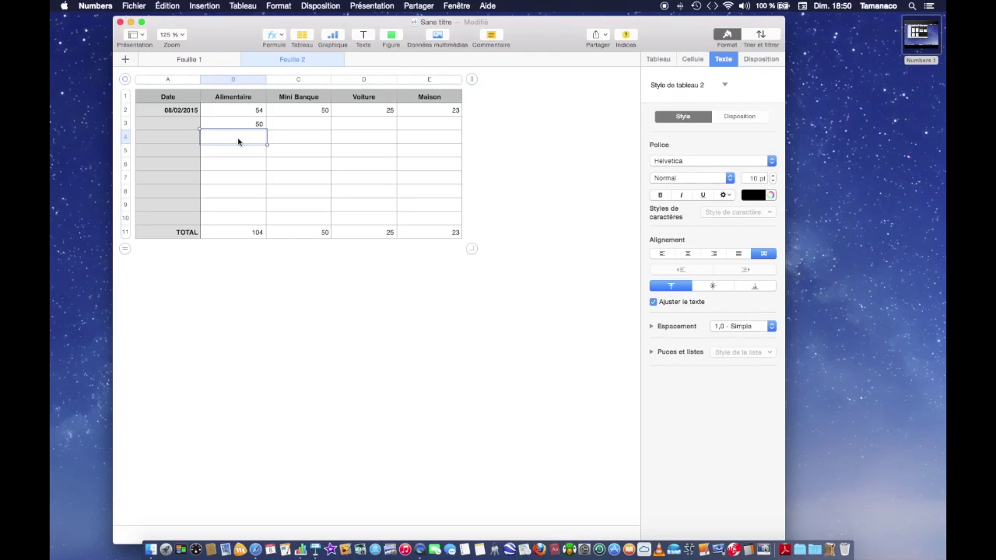
pyautogui.write('1300')
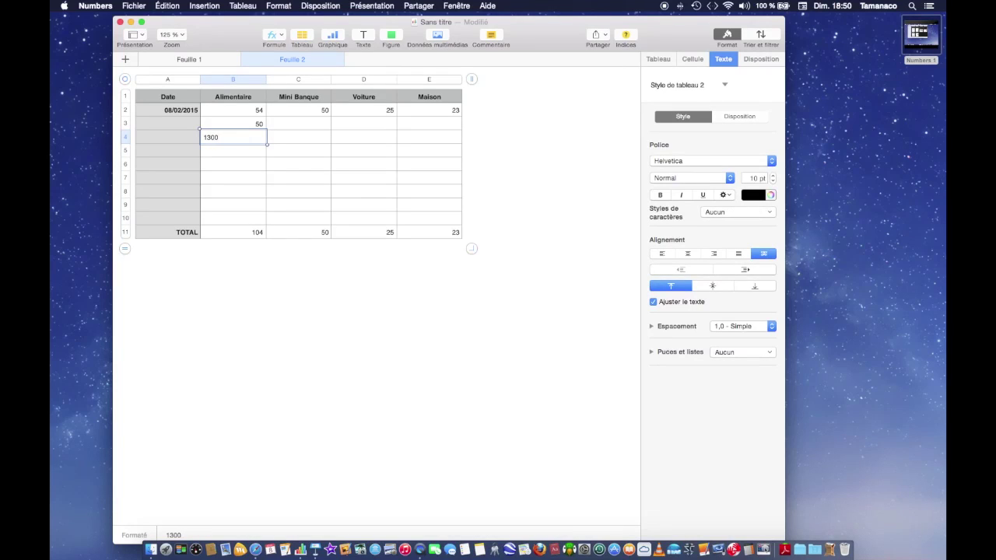
pyautogui.click(222, 168)
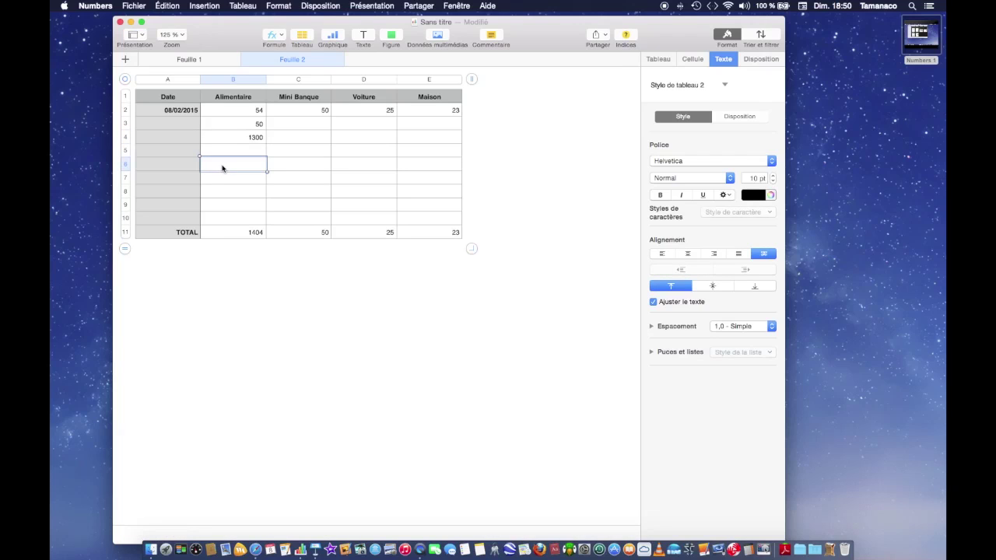
# - On Feuille 1, set the Alimentaire Balance cell to show negative numbers in red parentheses, (100)
pyautogui.click(199, 58)
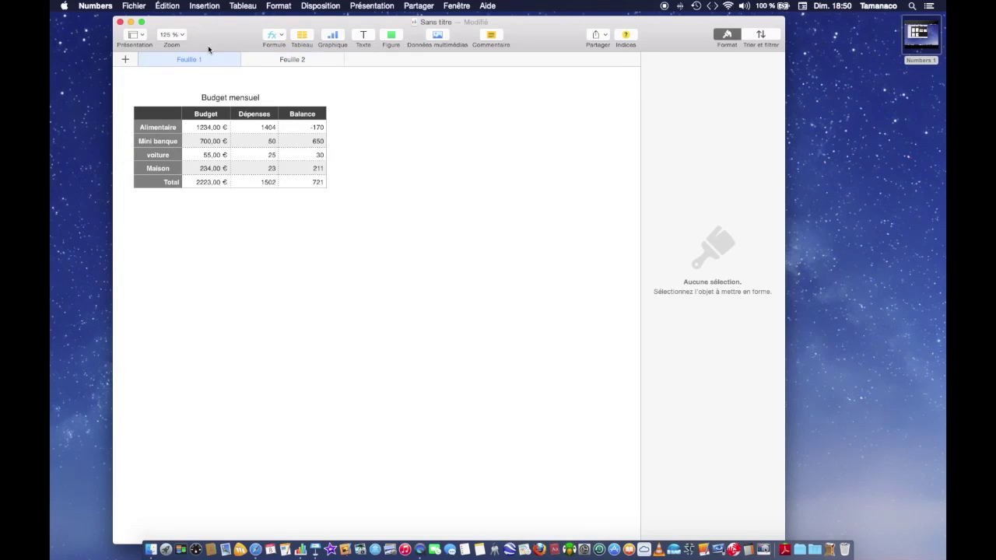
pyautogui.click(319, 130)
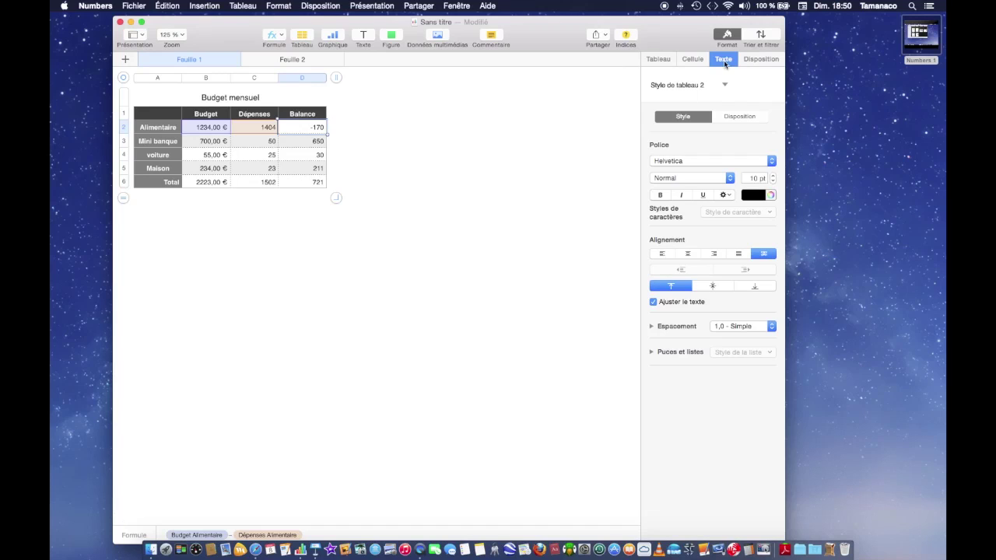
pyautogui.click(692, 59)
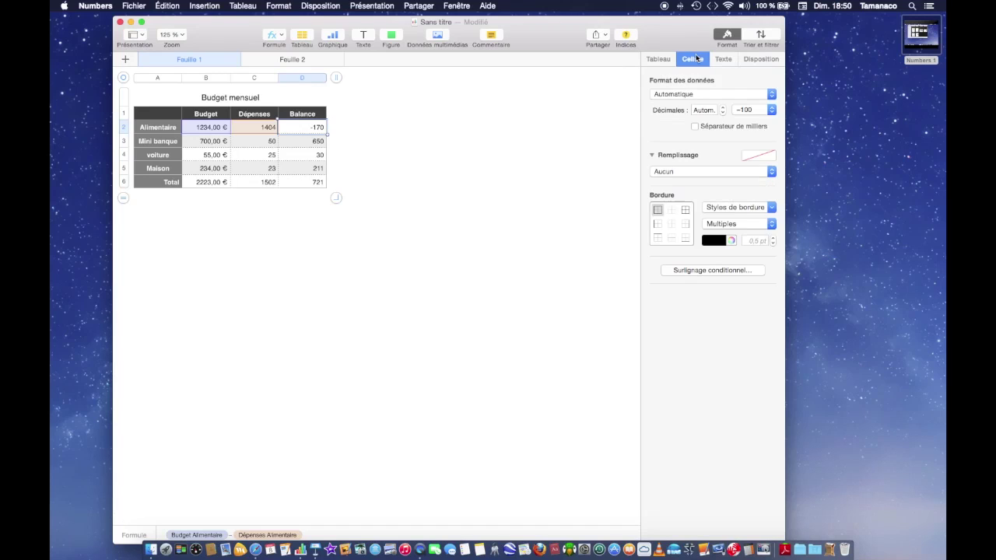
pyautogui.click(770, 109)
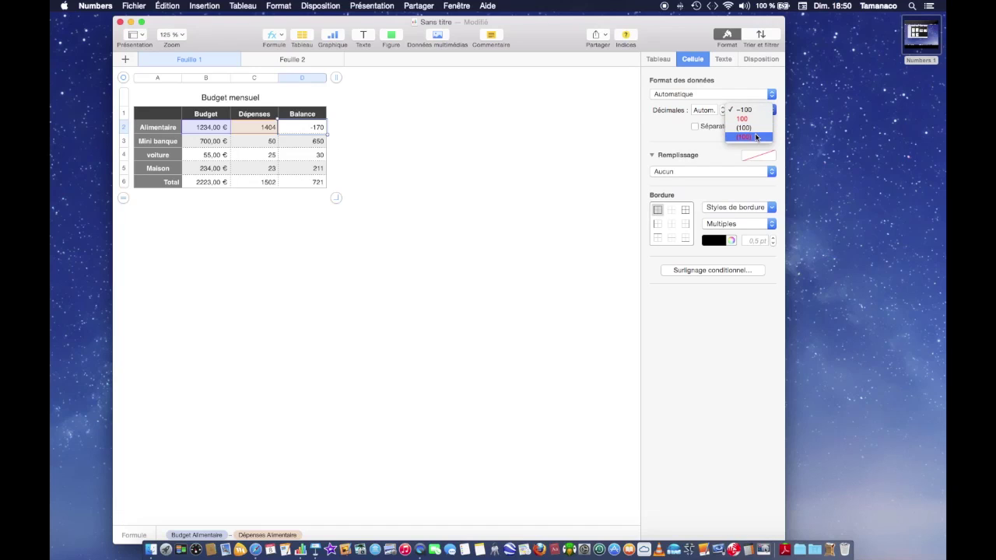
pyautogui.click(747, 137)
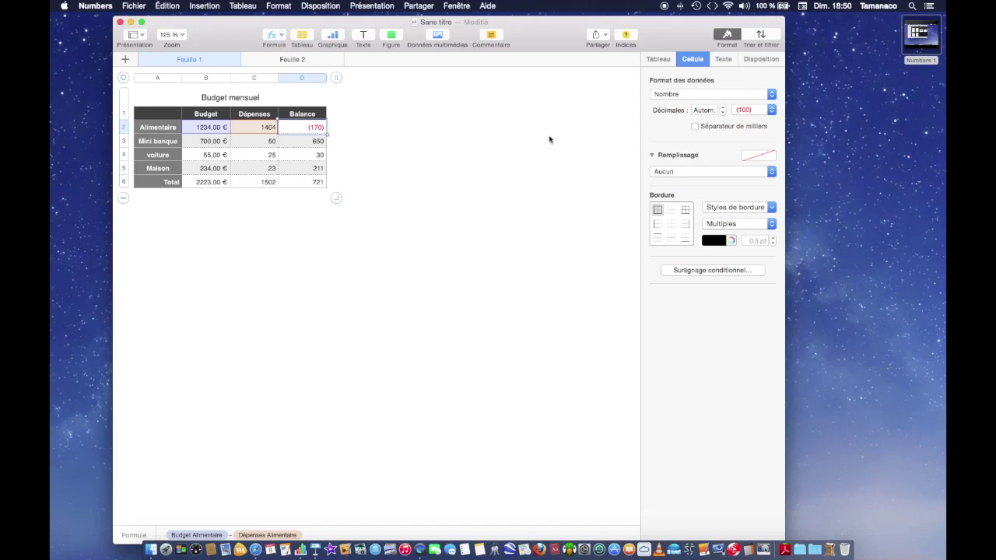
# - Apply the red (100) negative number format to the Mini banque and voiture Balance cells
pyautogui.click(317, 142)
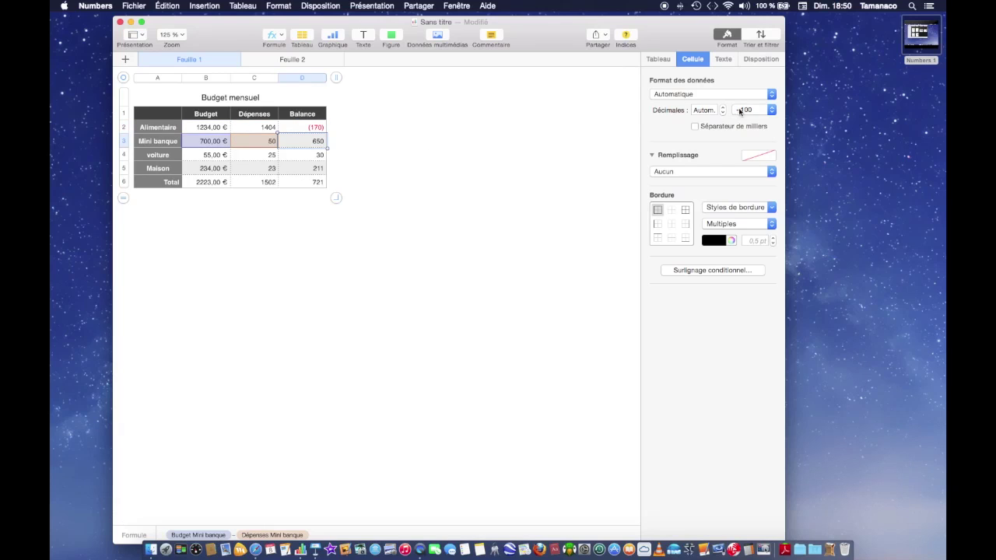
pyautogui.click(763, 113)
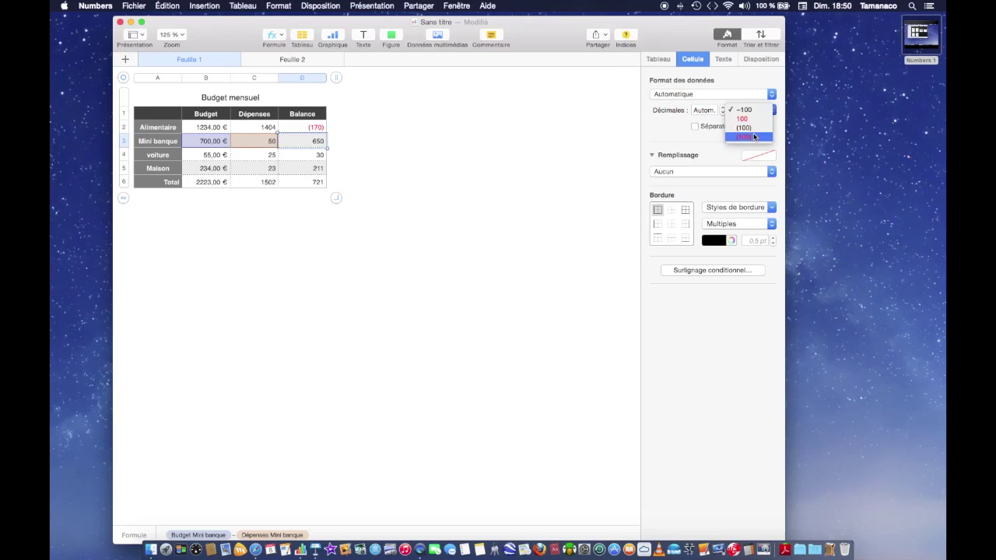
pyautogui.click(334, 156)
pyautogui.click(318, 155)
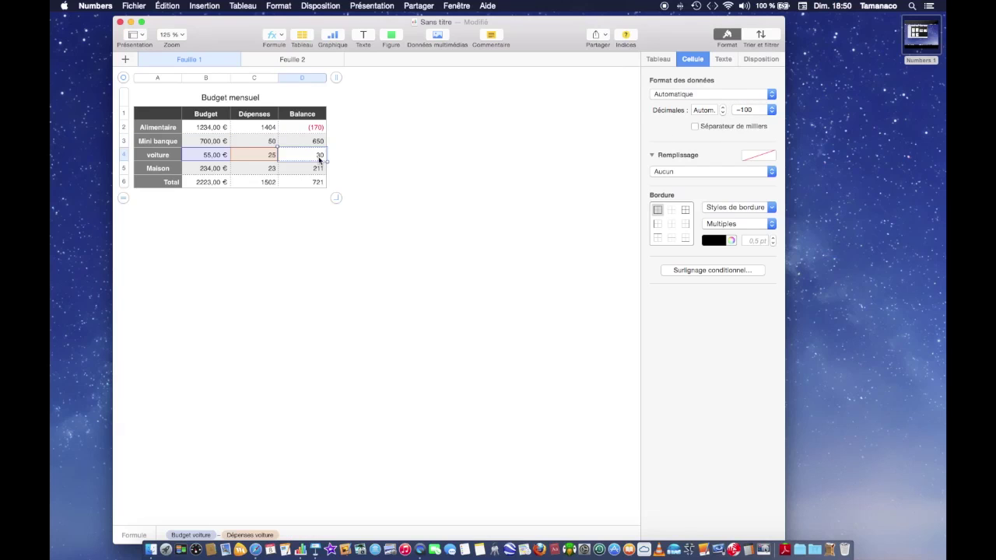
pyautogui.click(770, 112)
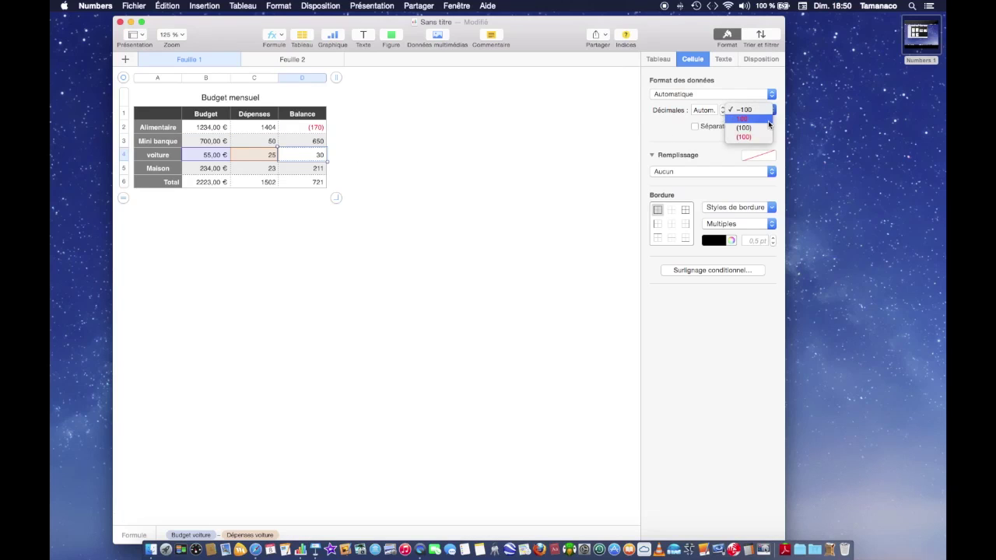
pyautogui.click(765, 137)
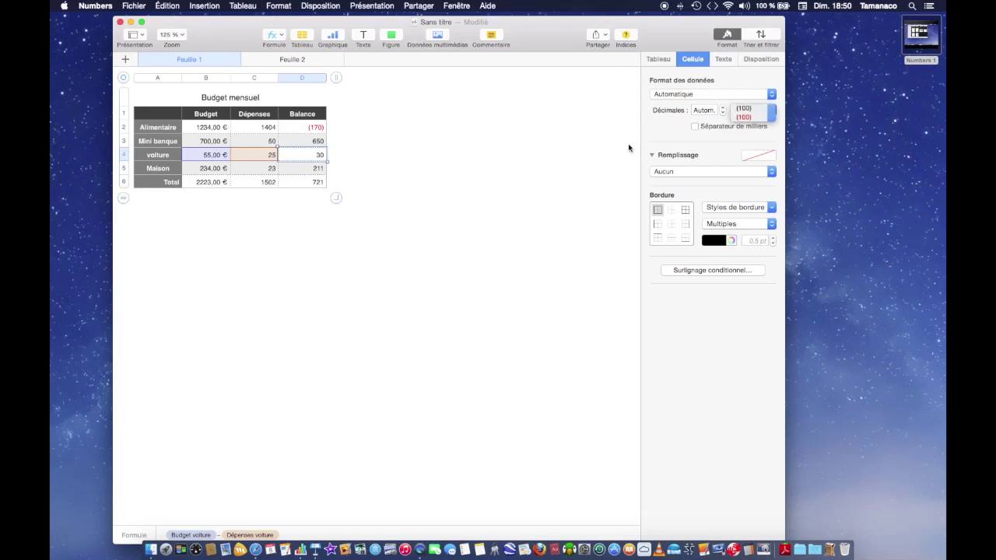
# - Apply the red (100) negative number format to the Maison and Total Balance cells
pyautogui.click(317, 172)
pyautogui.click(771, 111)
pyautogui.click(765, 137)
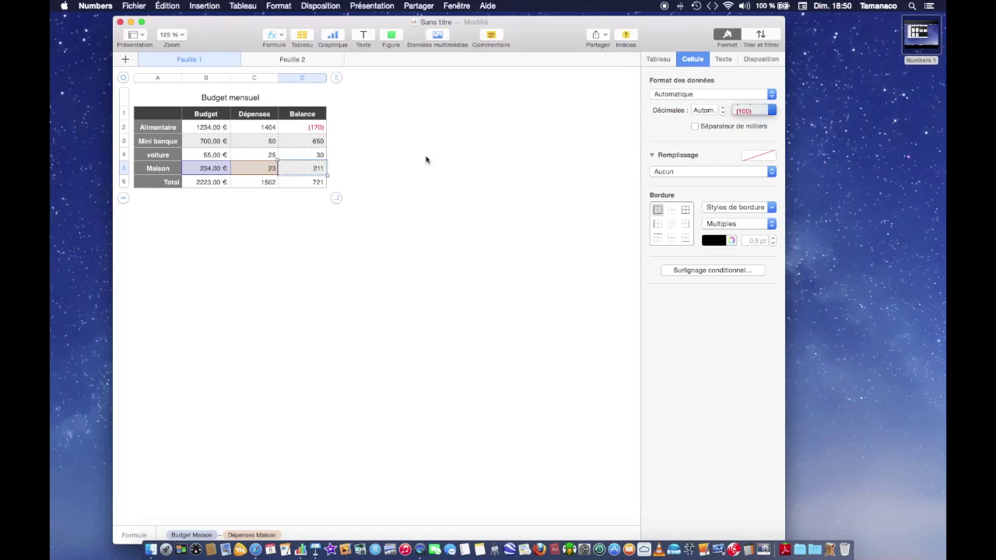
pyautogui.click(316, 182)
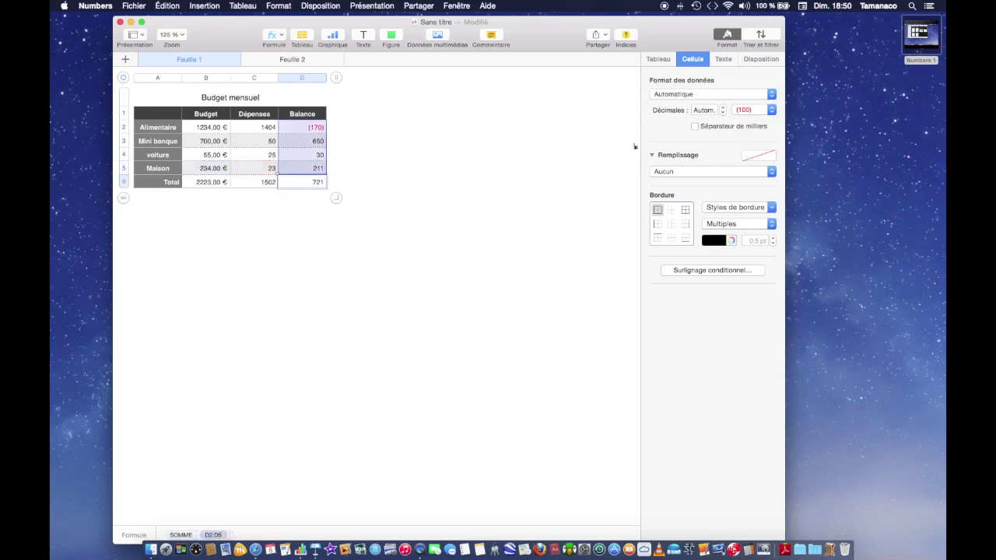
pyautogui.click(771, 113)
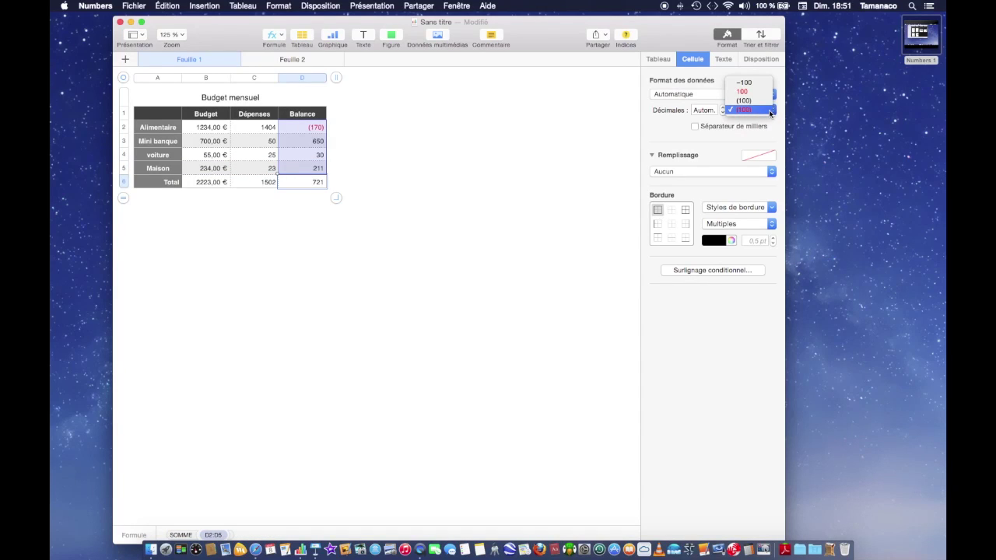
pyautogui.click(769, 114)
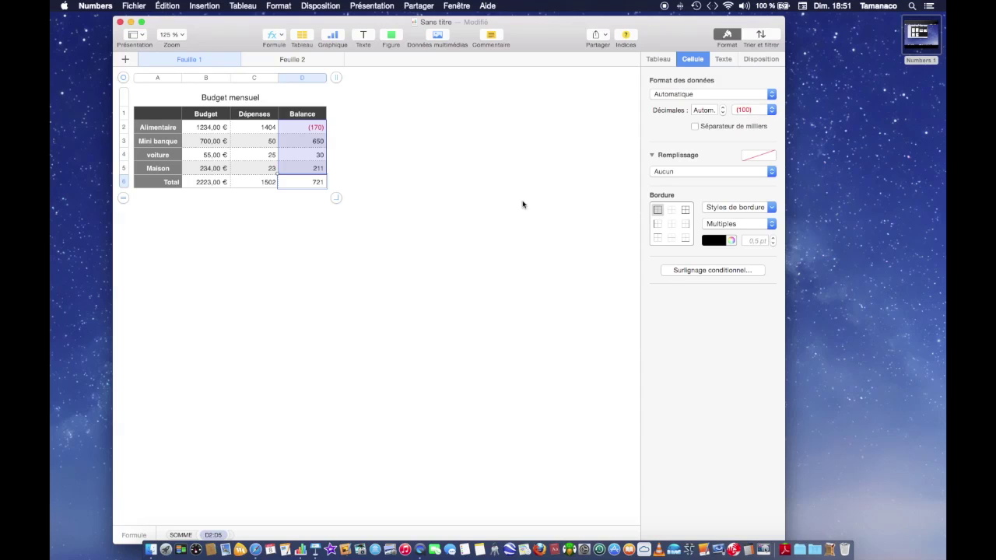
pyautogui.click(178, 342)
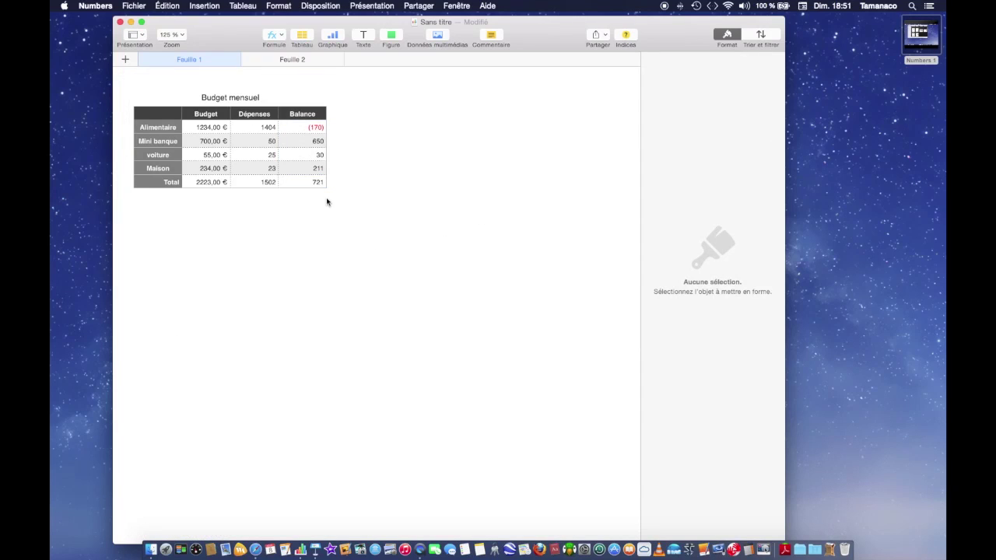
# - Format the Dépenses cells from Alimentaire to Total on Feuille 1 as Devise in euros
pyautogui.click(291, 59)
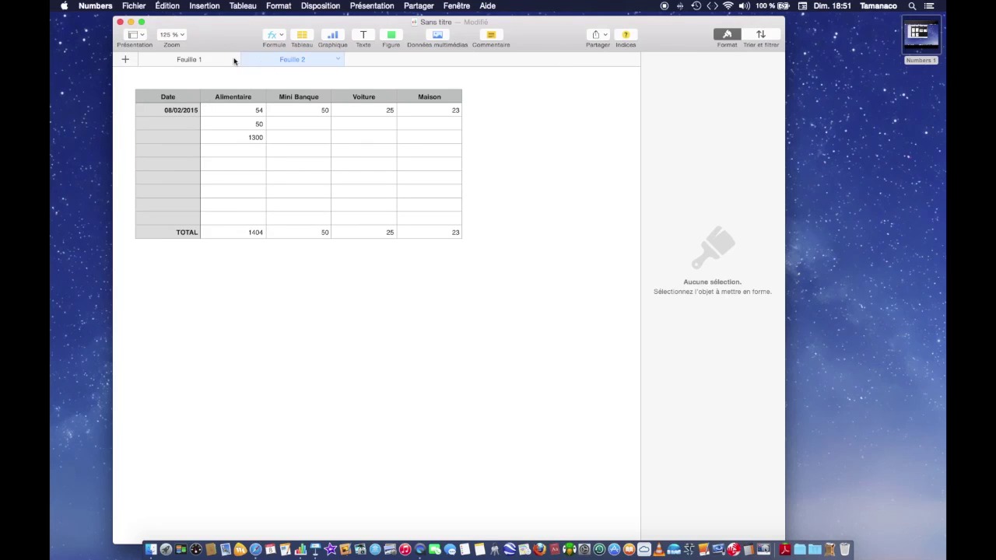
pyautogui.click(161, 62)
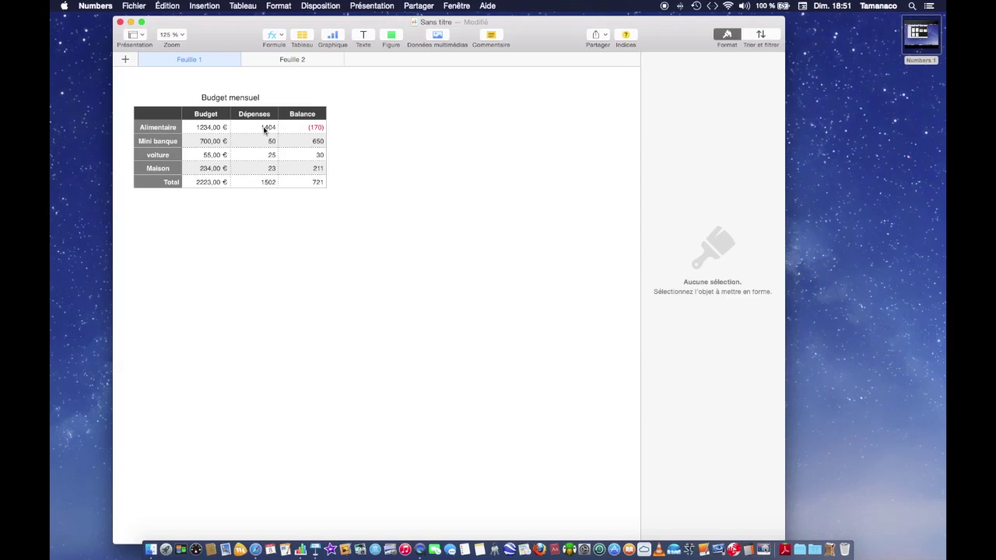
pyautogui.moveTo(263, 128); pyautogui.dragTo(265, 182)
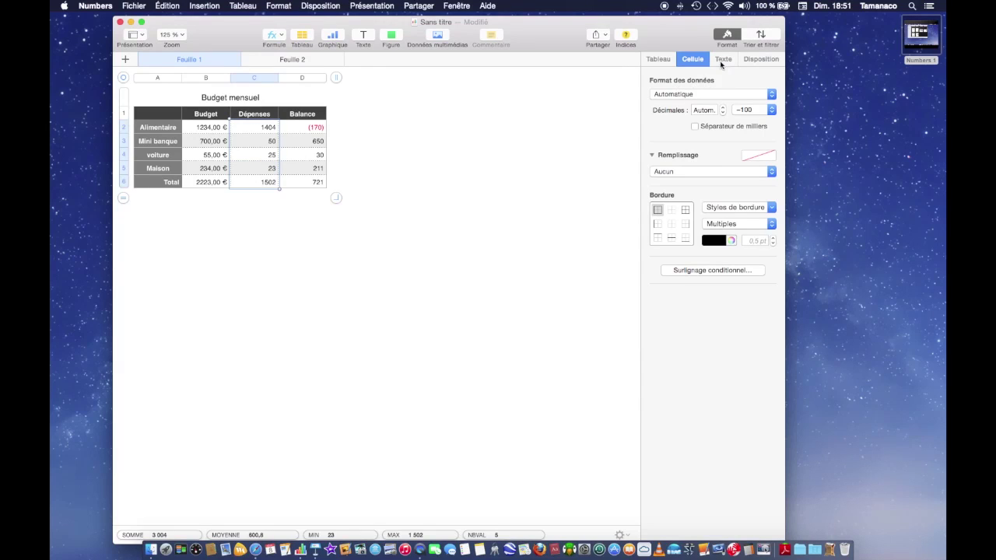
pyautogui.click(713, 94)
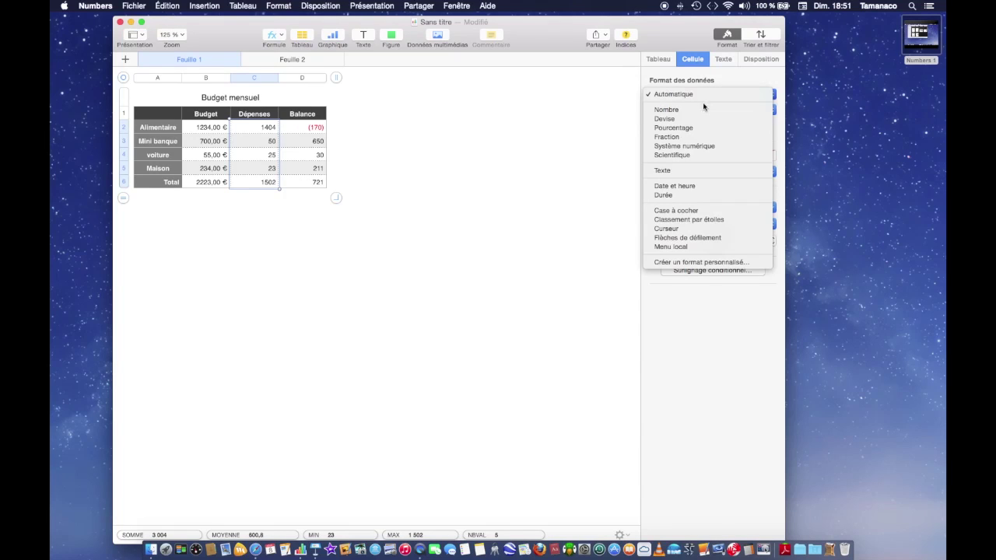
pyautogui.click(700, 119)
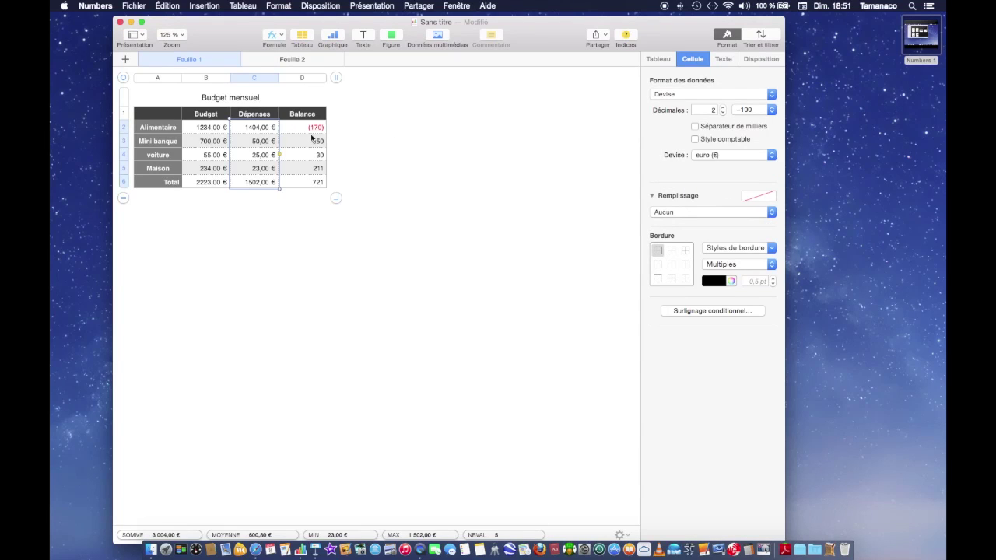
# - Format the Balance cells from Alimentaire to Total as Devise in euros
pyautogui.moveTo(294, 128); pyautogui.dragTo(301, 179)
pyautogui.click(692, 94)
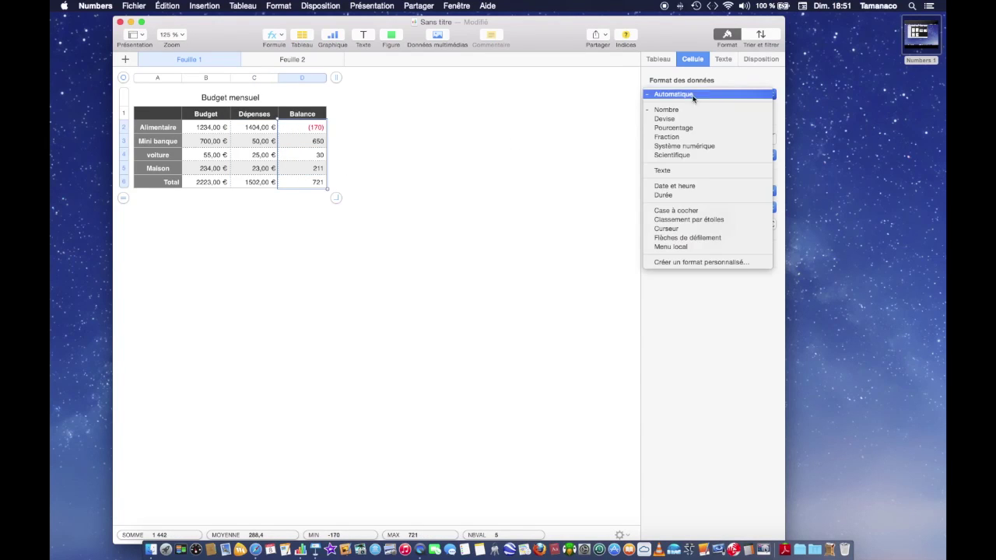
pyautogui.click(674, 119)
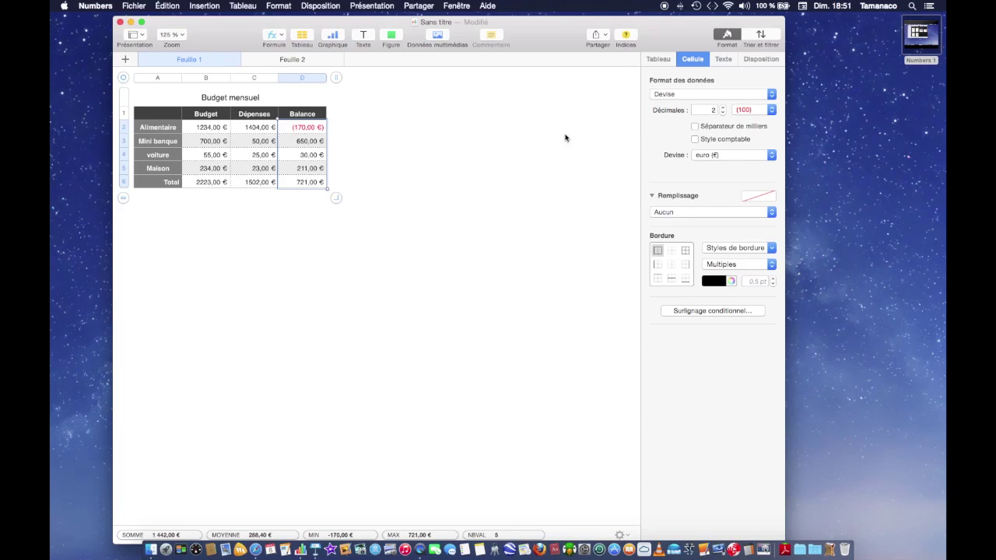
pyautogui.click(478, 170)
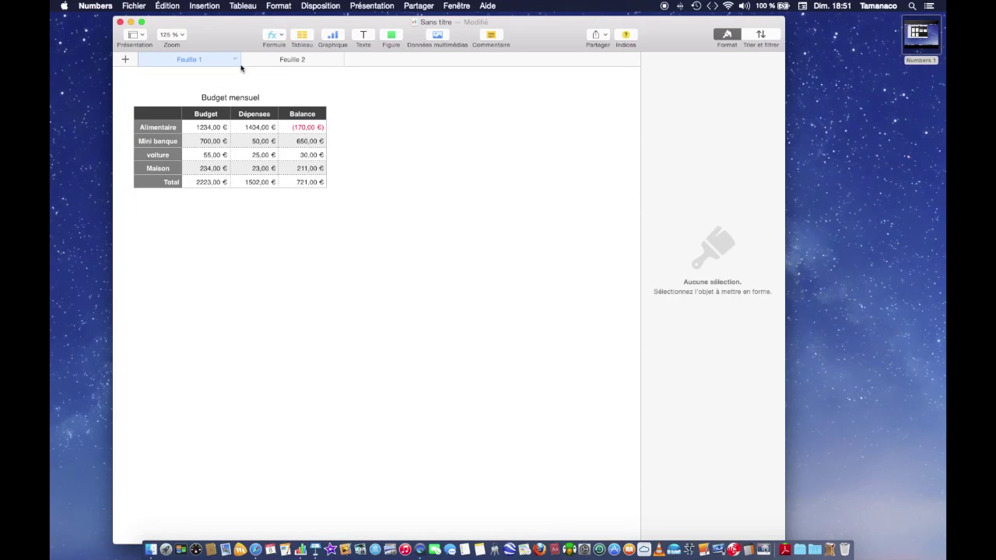
# - On Feuille 2, format the Alimentaire, Mini Banque, Voiture and Maison columns through the TOTAL row as Devise in euros
pyautogui.click(315, 62)
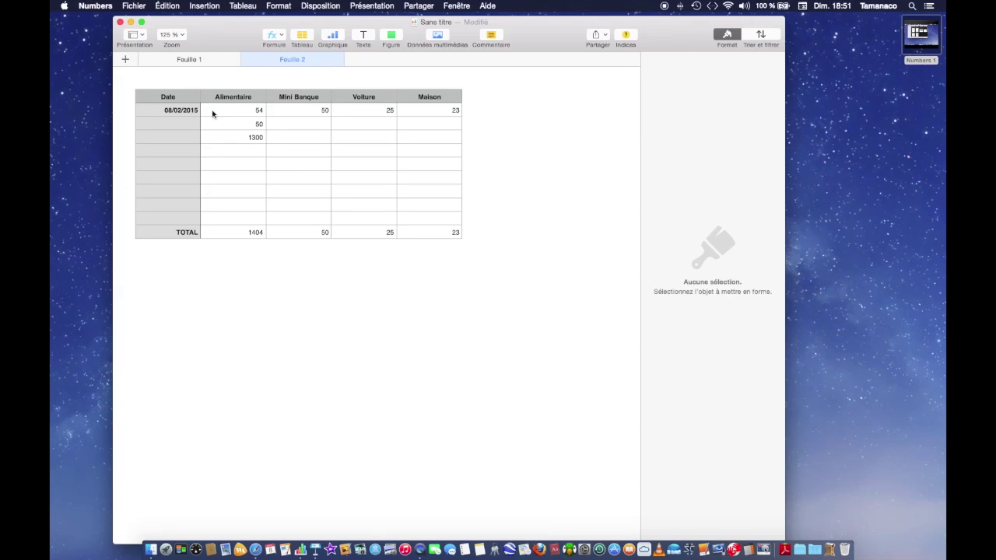
pyautogui.moveTo(224, 102); pyautogui.dragTo(425, 236)
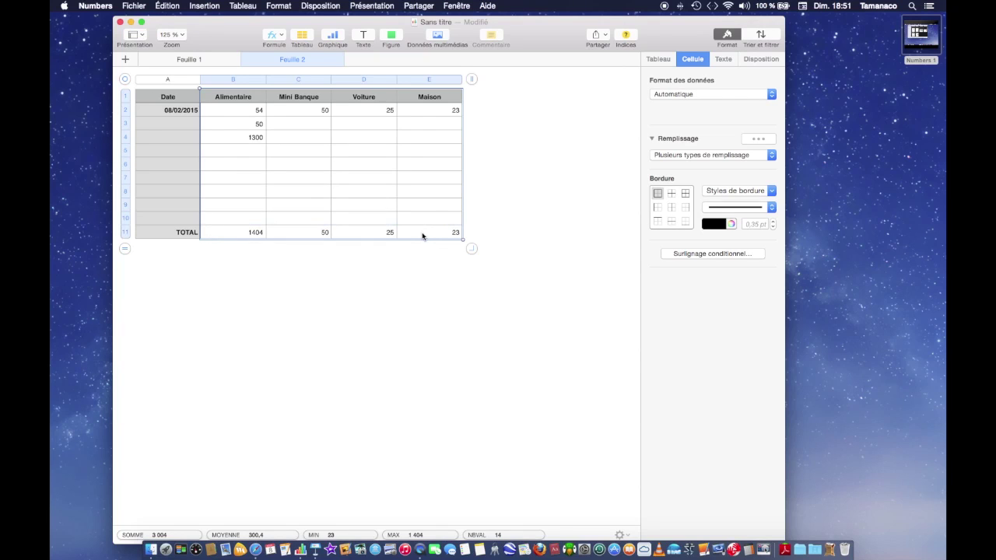
pyautogui.click(722, 96)
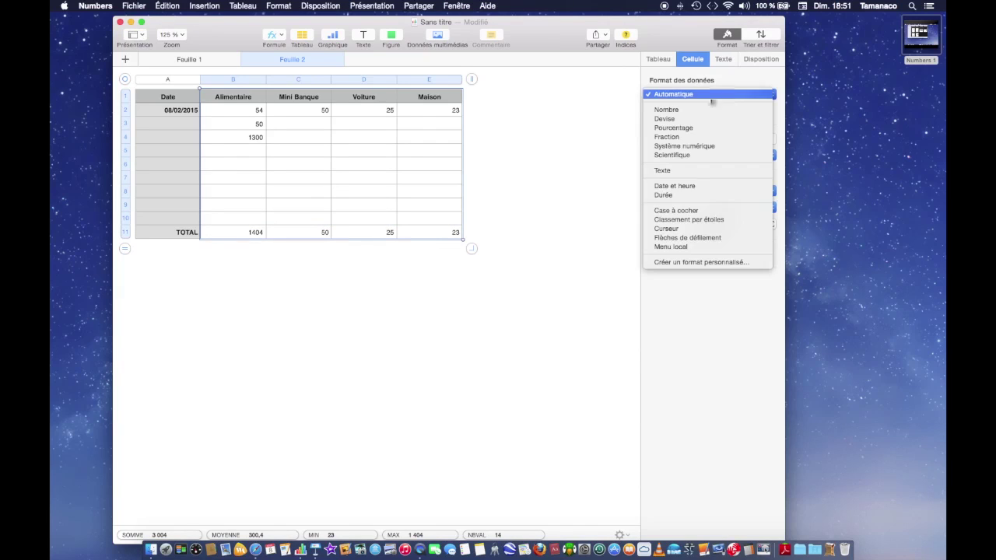
pyautogui.click(693, 123)
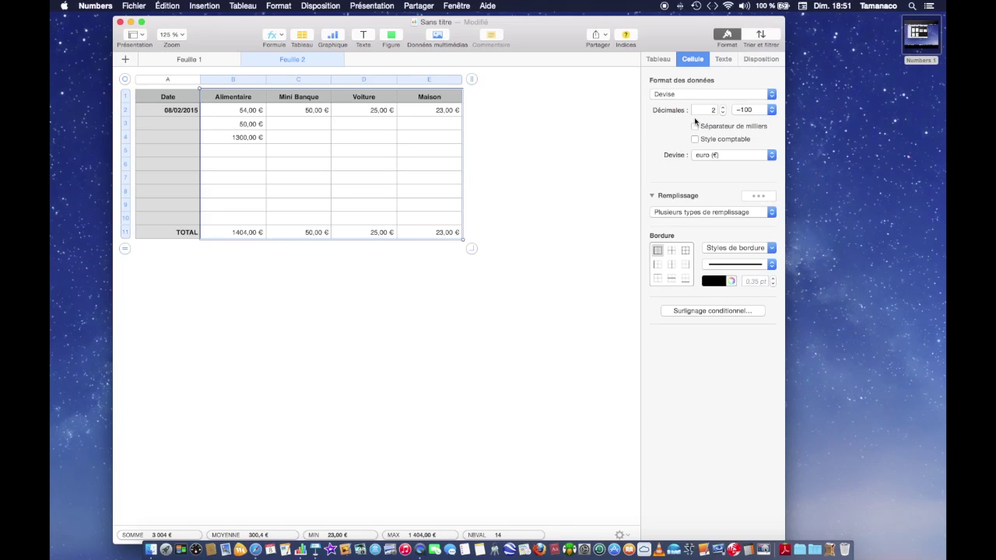
pyautogui.click(593, 119)
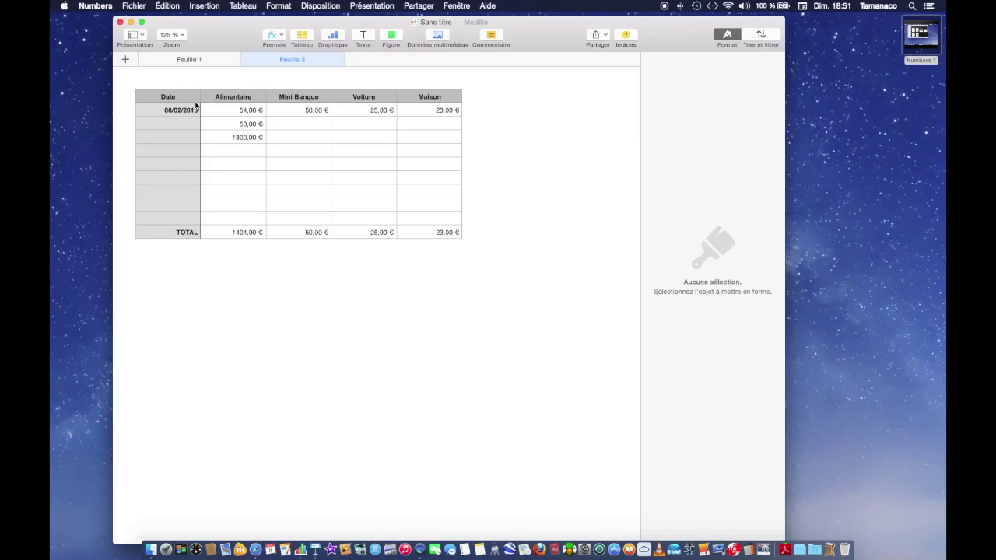
# - Return to Feuille 1 containing the Budget mensuel table
pyautogui.click(196, 60)
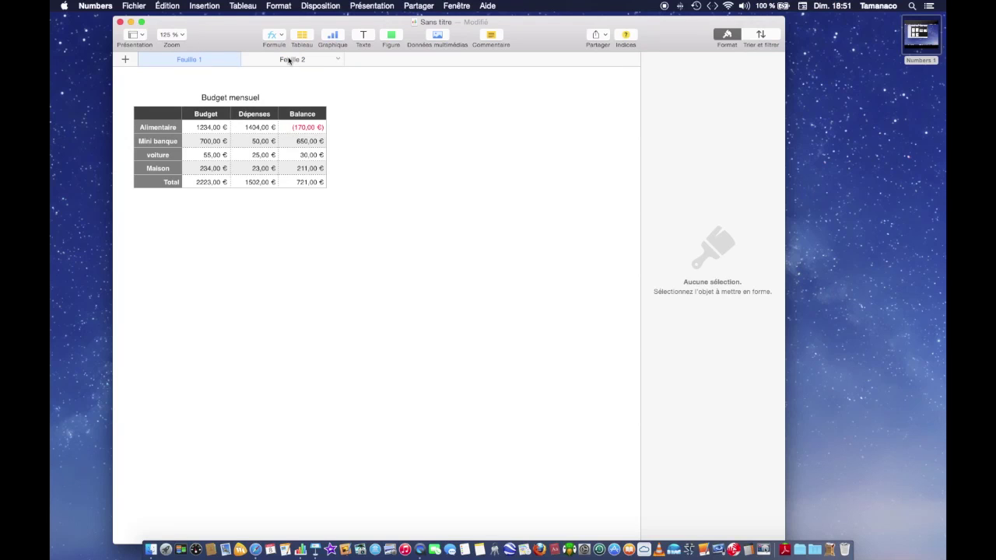
pyautogui.click(289, 60)
pyautogui.click(234, 59)
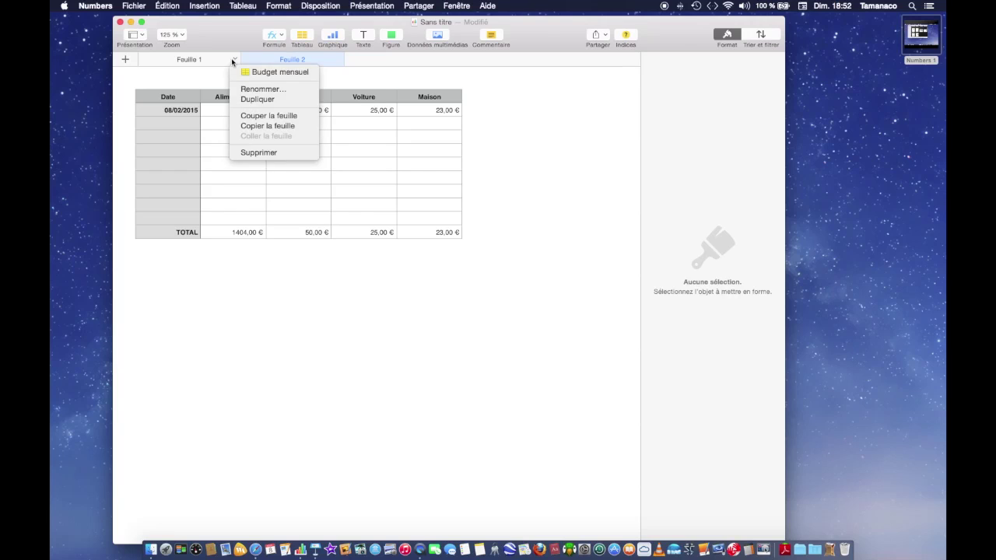
pyautogui.click(199, 64)
pyautogui.click(199, 62)
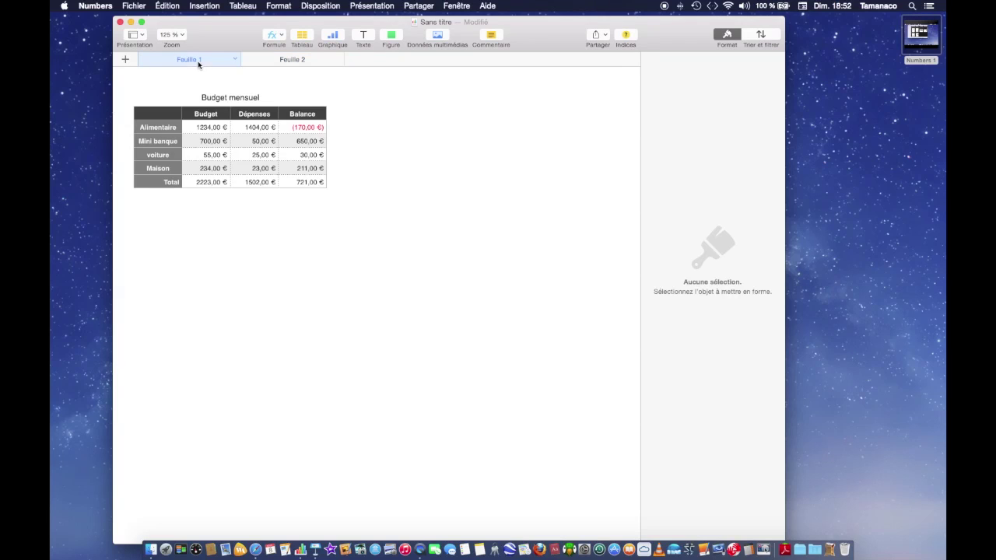